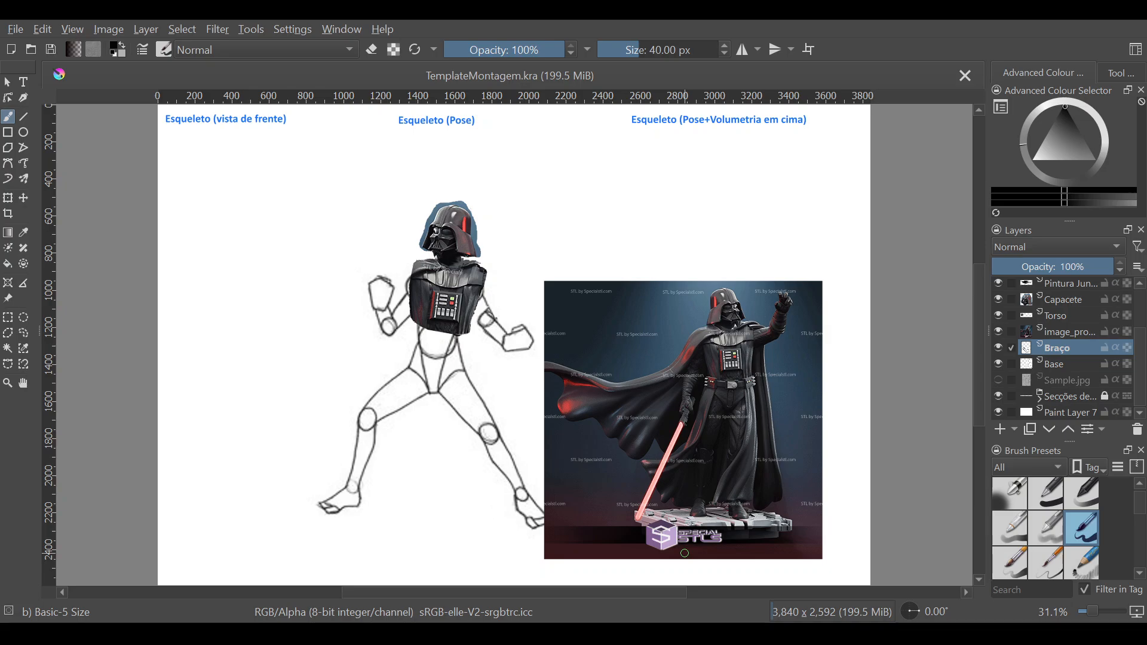
Step: Hide the Darth Vader reference image layer
key("t")
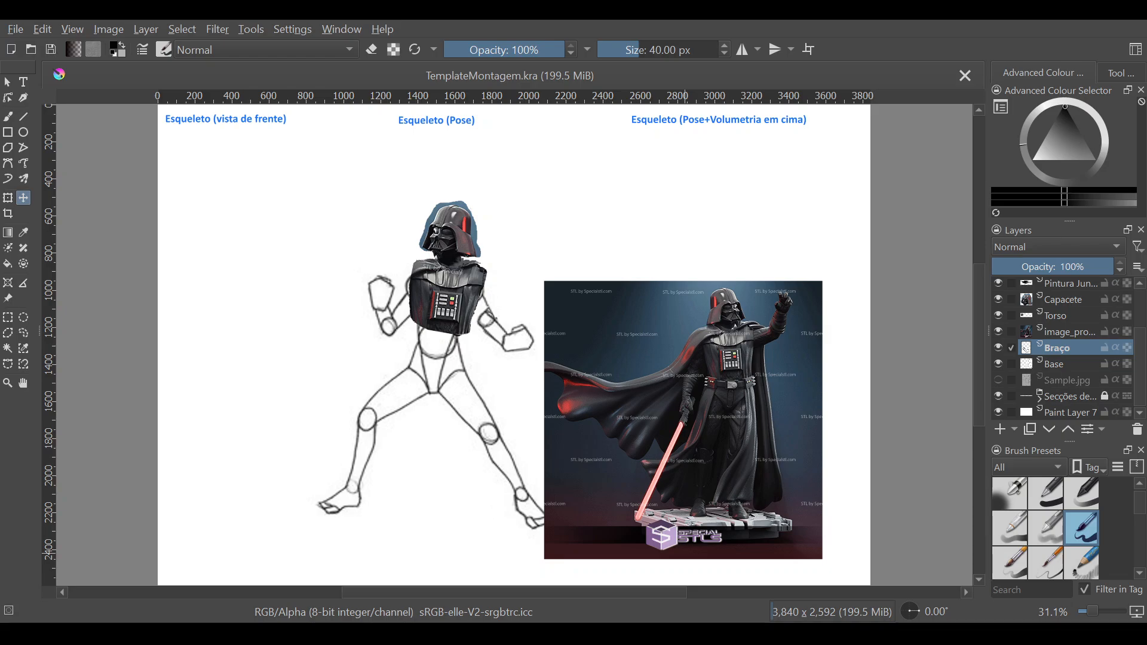
left_click(998, 332)
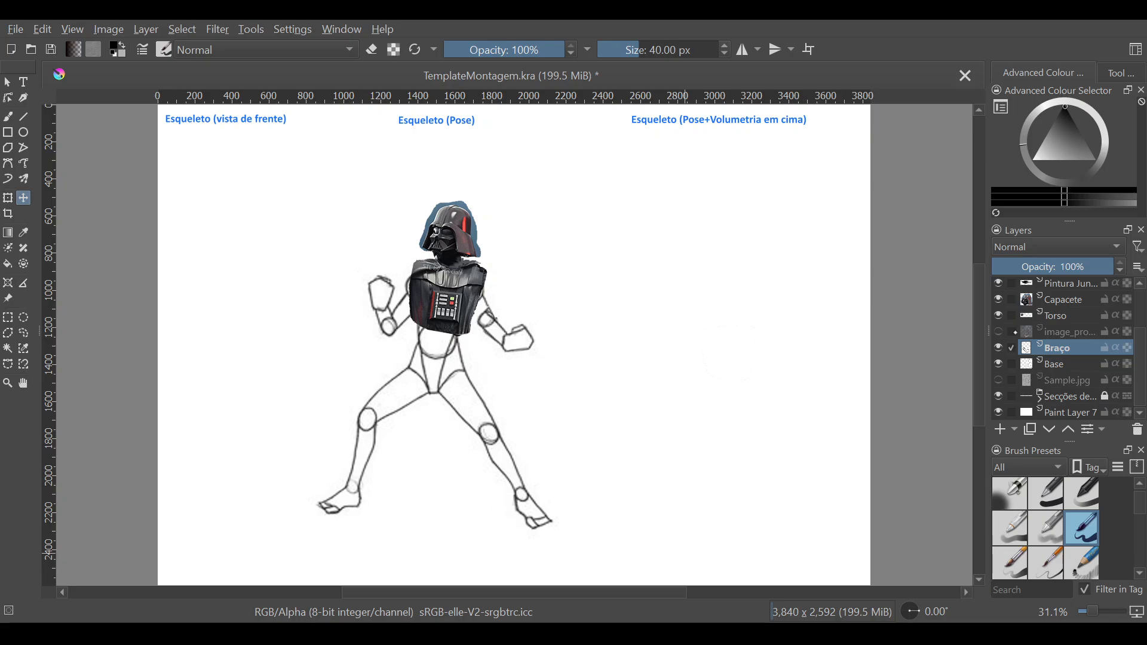
left_click(999, 332)
left_click(998, 332)
Step: Delete every layer from Imagem2.jpg down to Base, keeping Sample.jpg and the layers beneath it
scroll(1064, 350, "up", 2)
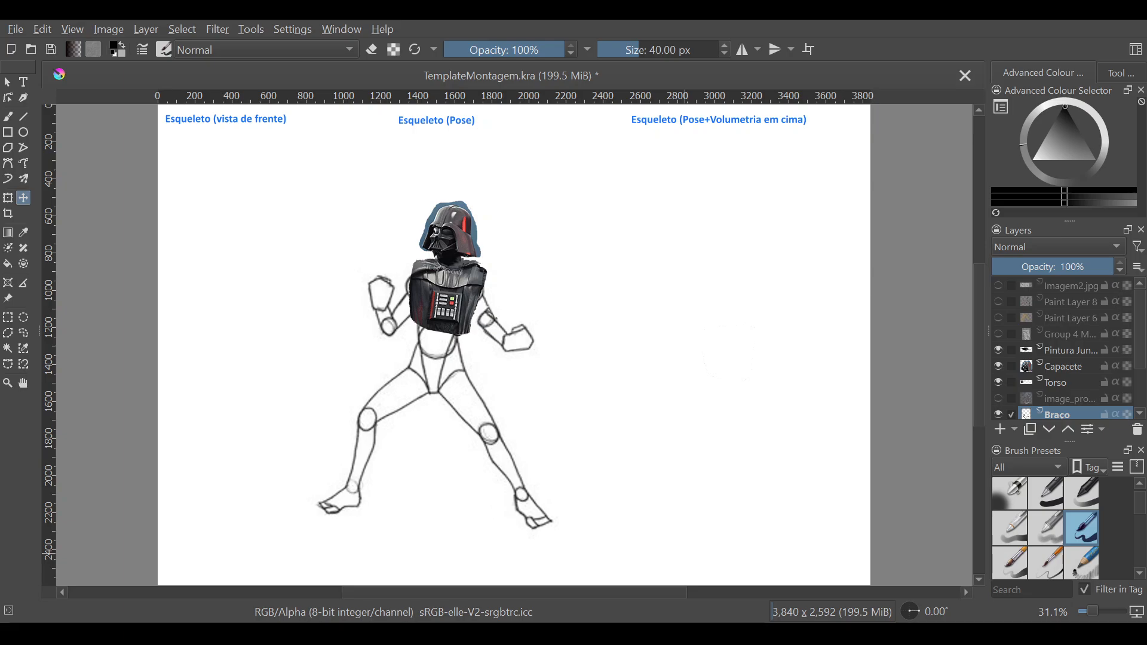
left_click(1071, 287)
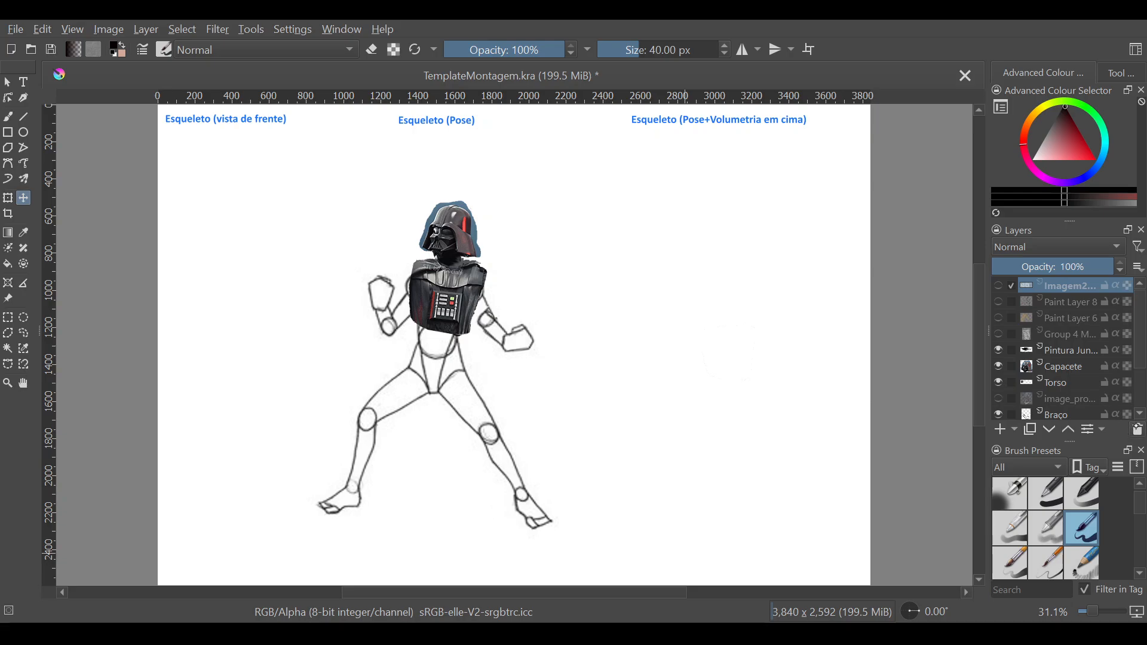
left_click(1137, 430)
left_click(1137, 430)
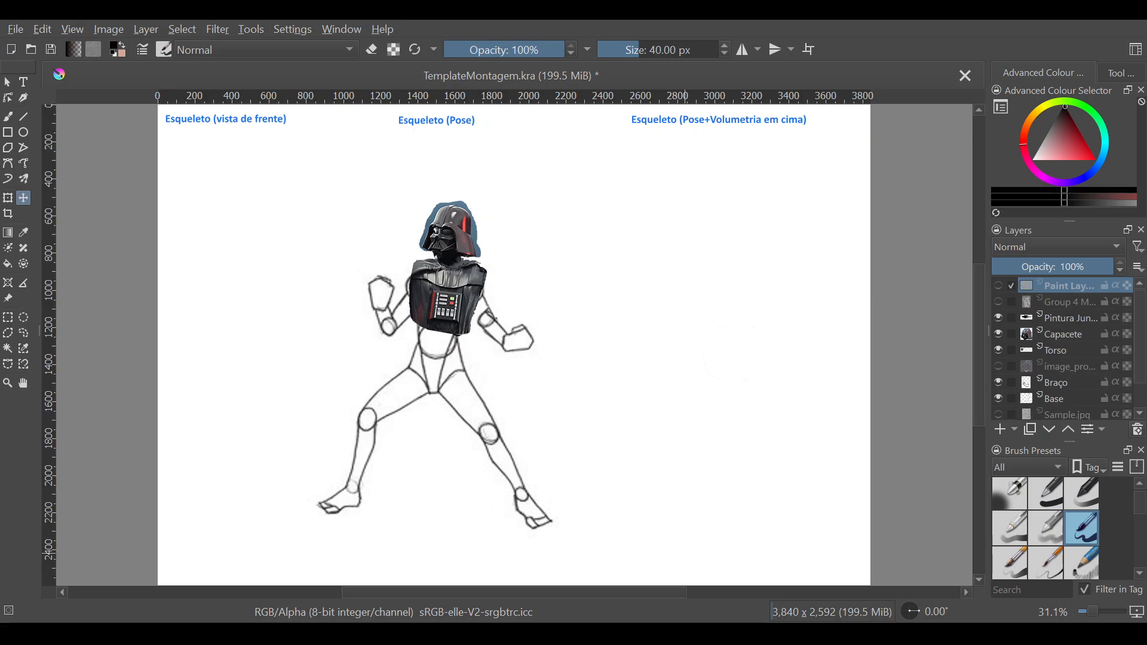
left_click(1137, 430)
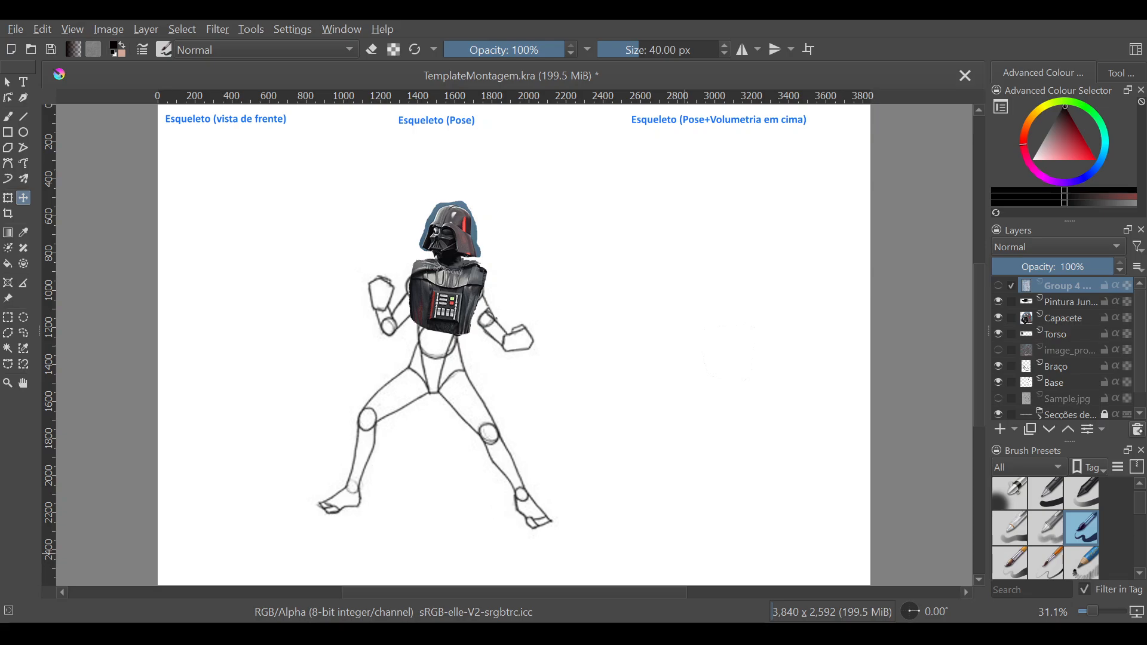
left_click(1137, 430)
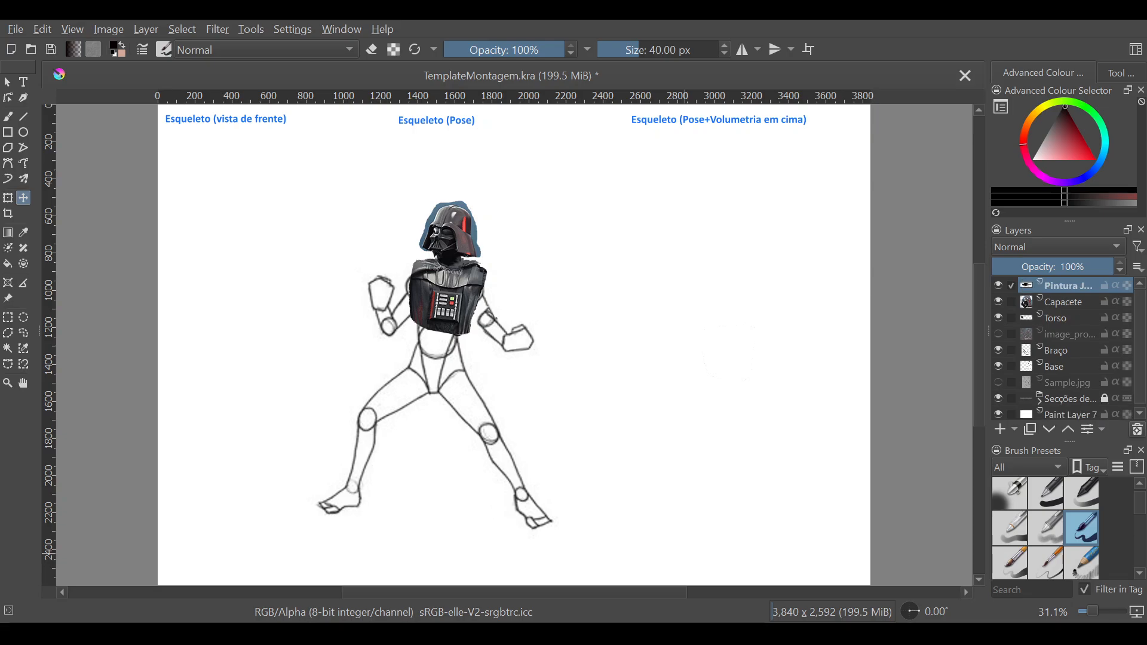
left_click(1137, 431)
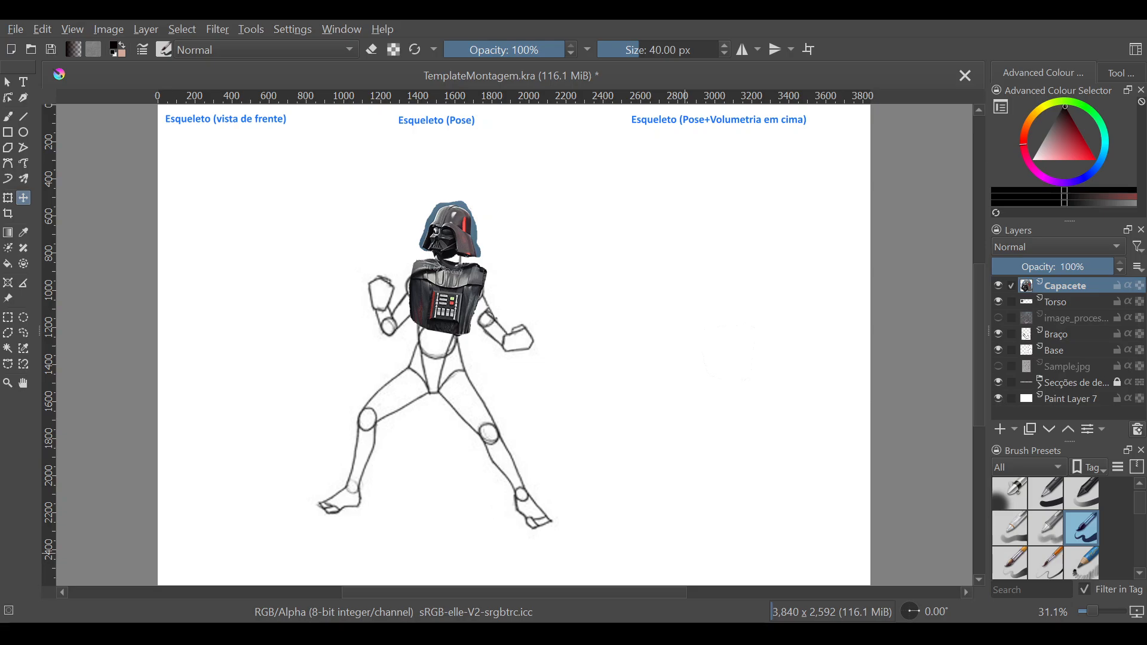
left_click(1137, 430)
left_click(1137, 430)
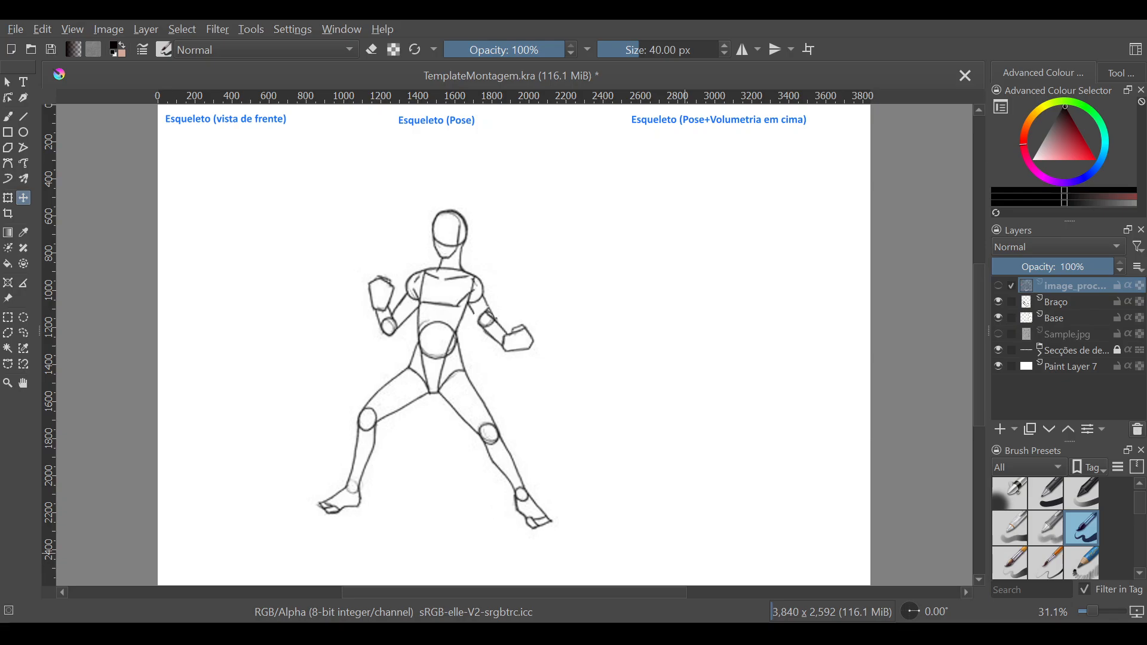
left_click(1137, 430)
left_click(1137, 430)
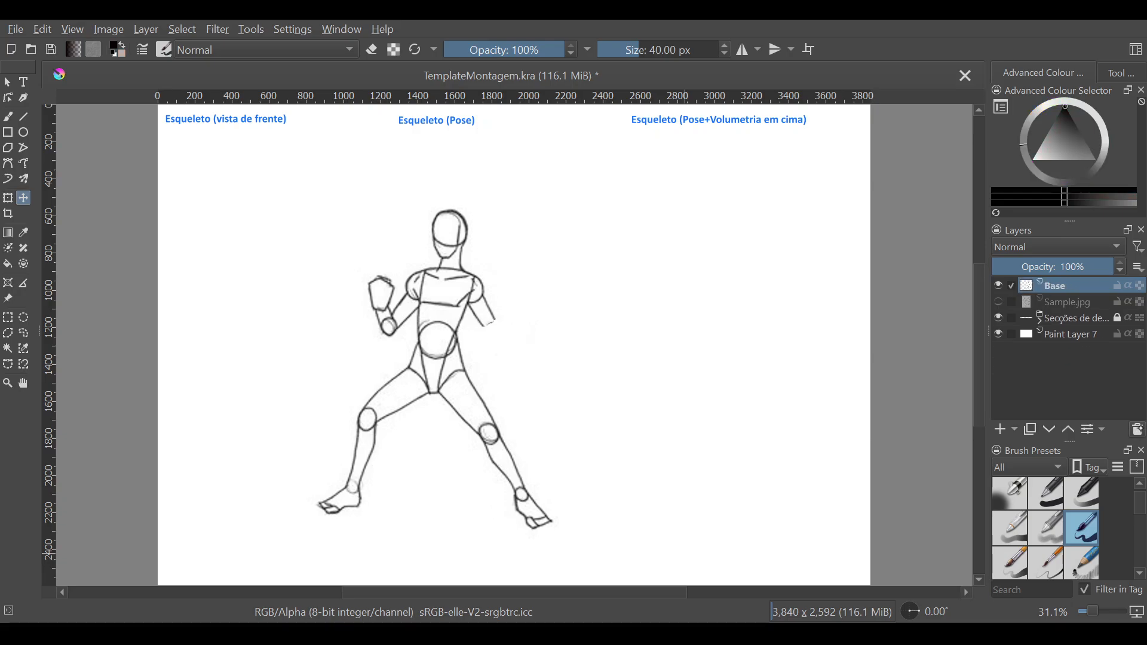
left_click(1137, 430)
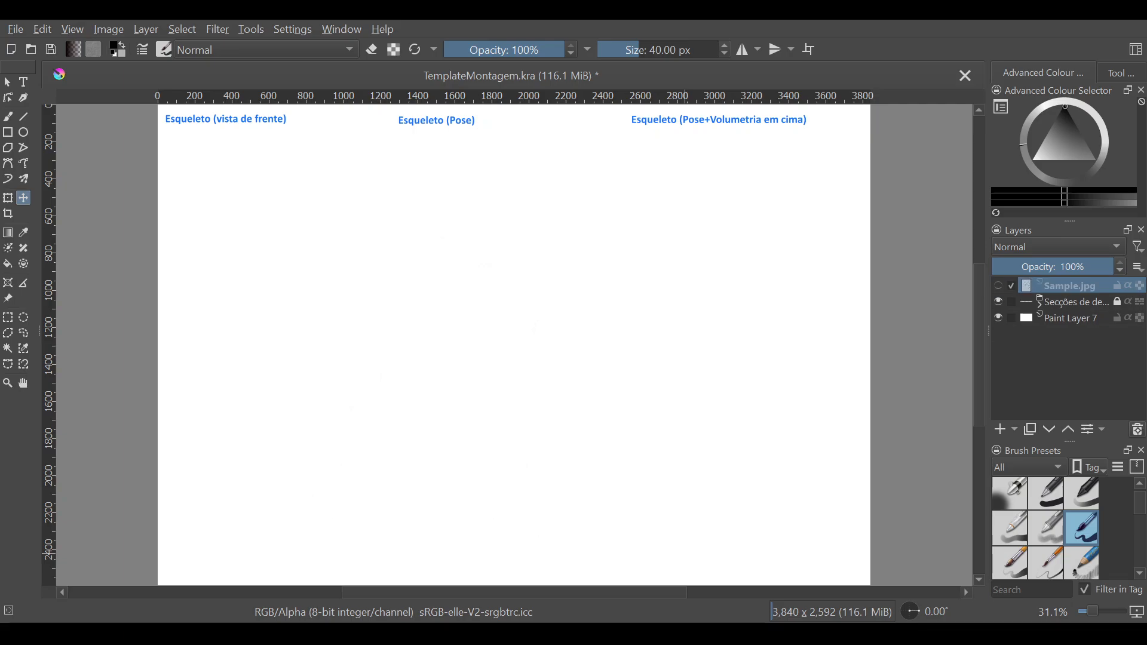
Step: Show Sample.jpg, copy its lowest crouching figure with a freehand selection, hide the sheet and paste the figure onto a new layer
left_click(998, 286)
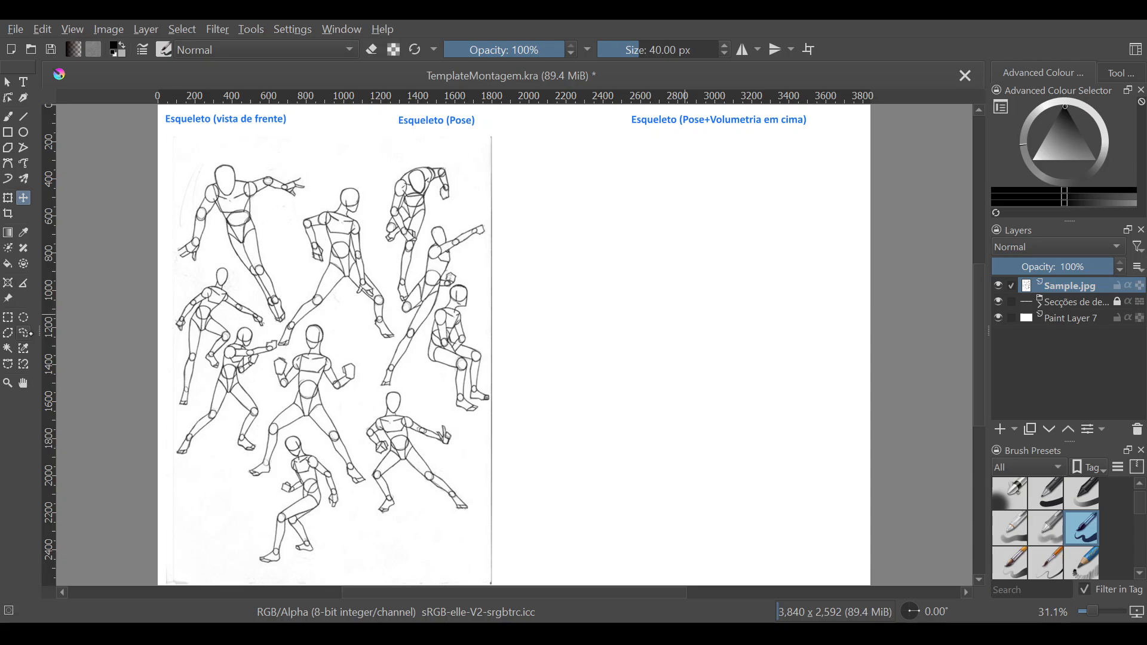
left_click(25, 333)
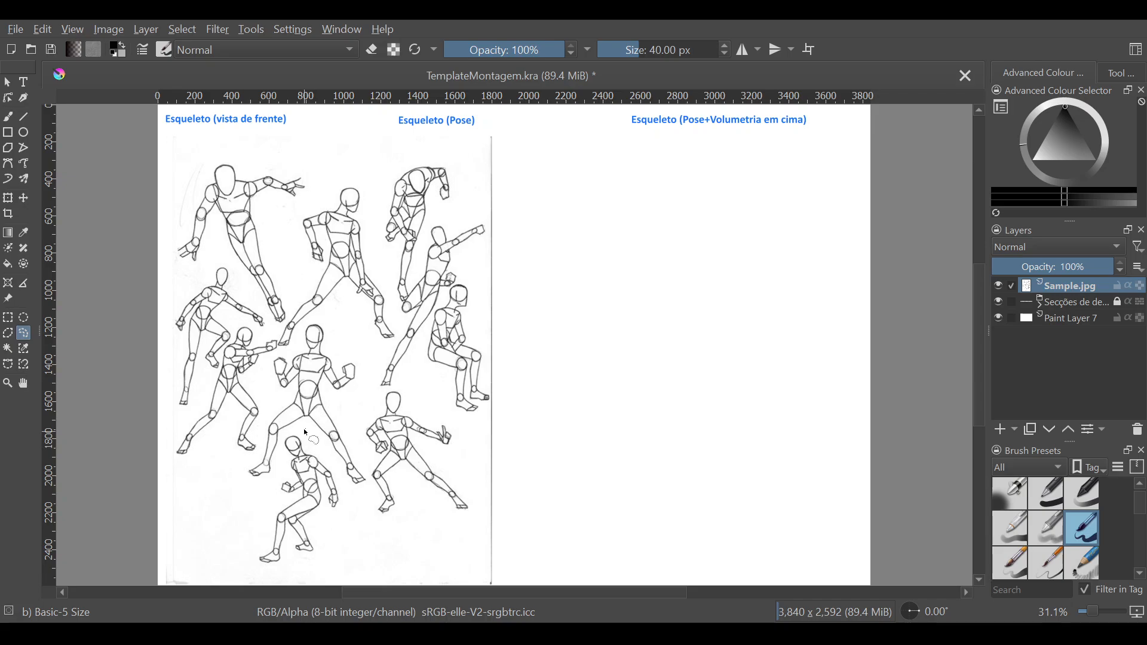
mouse_move(305, 429)
left_mouse_down()
mouse_move(242, 533)
mouse_move(238, 550)
mouse_move(259, 570)
mouse_move(314, 564)
mouse_move(336, 544)
mouse_move(348, 496)
mouse_move(305, 430)
left_mouse_up()
left_click(998, 286)
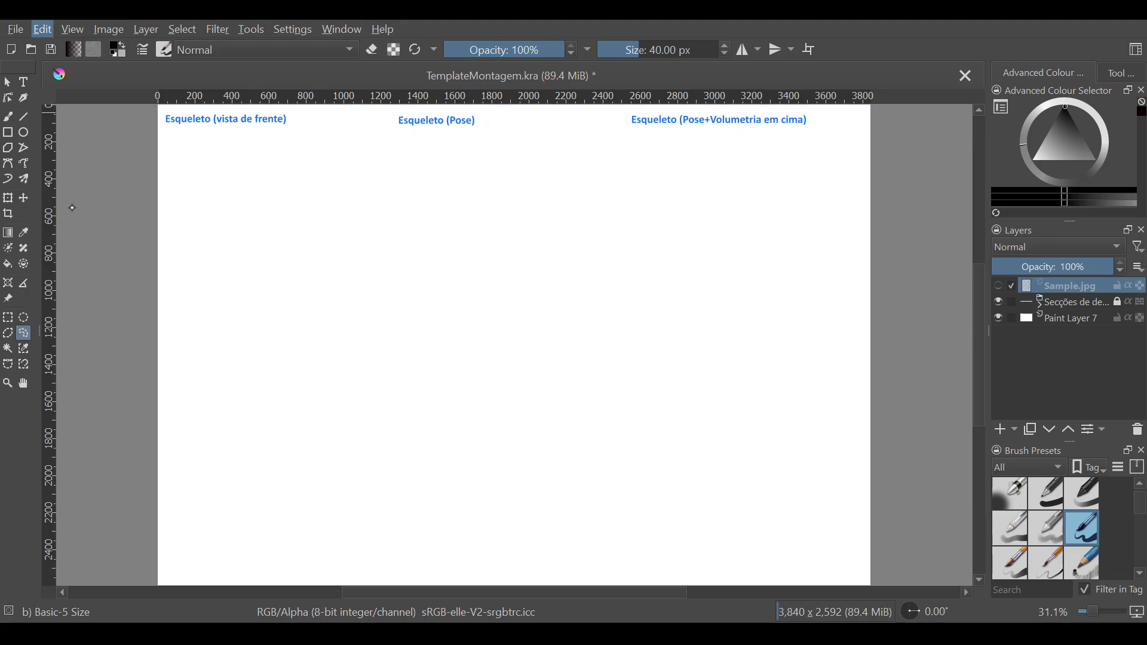
key("ctrl+v")
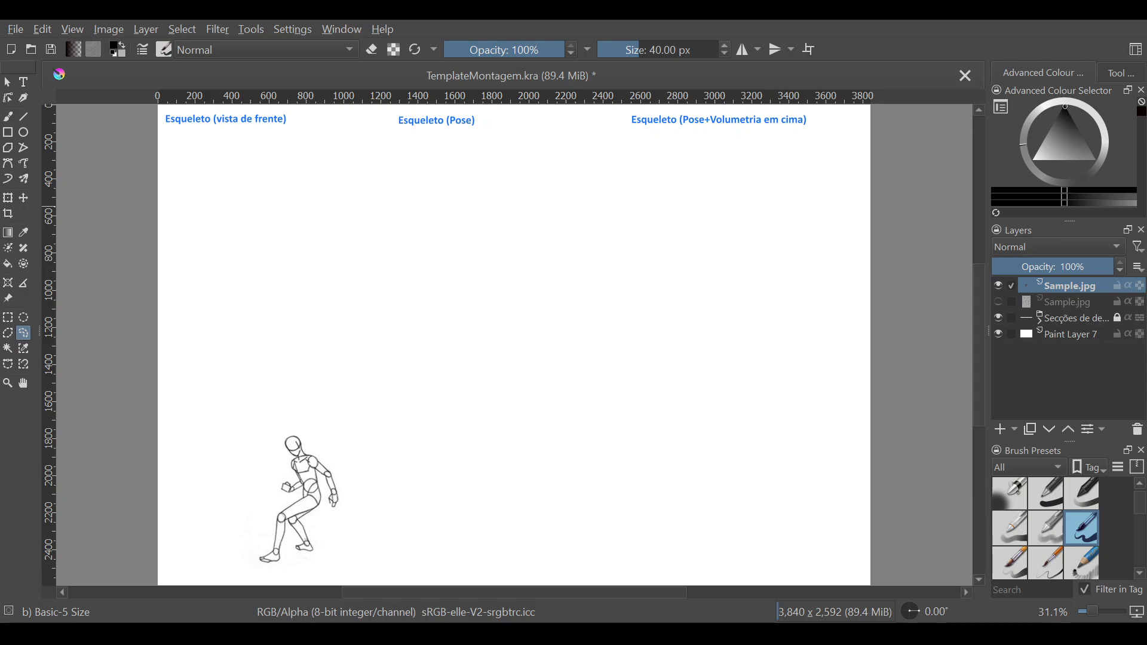
Step: Enlarge the pasted skeleton figure to most of the canvas height and place it in the left half of the canvas
left_click(24, 198)
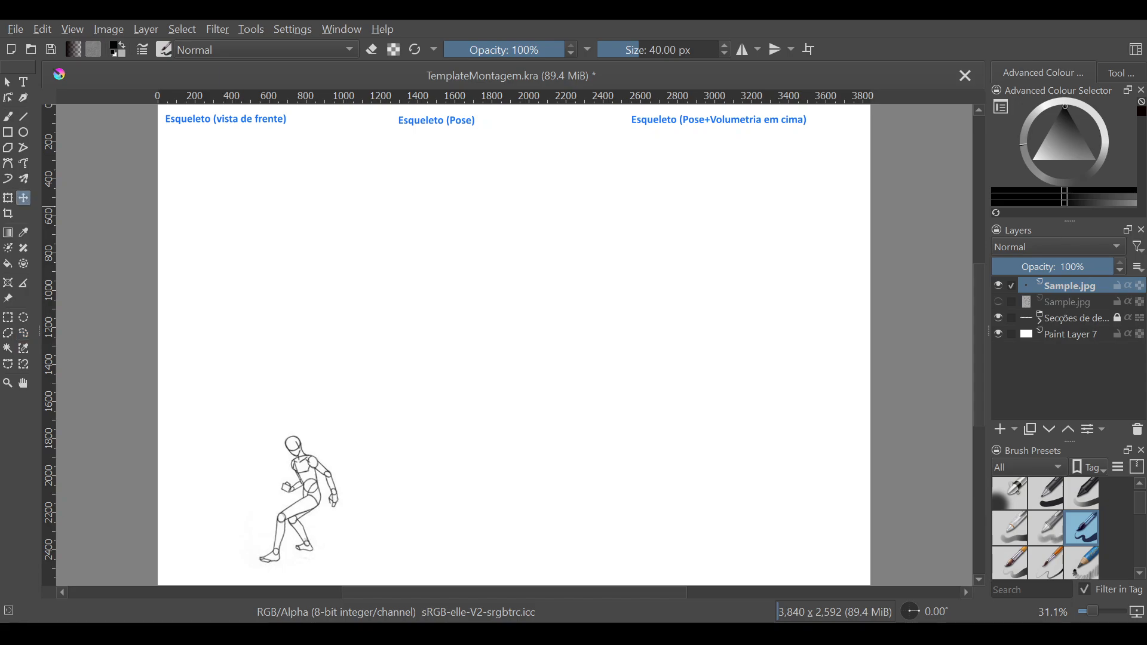
left_click_drag(317, 493, 523, 341)
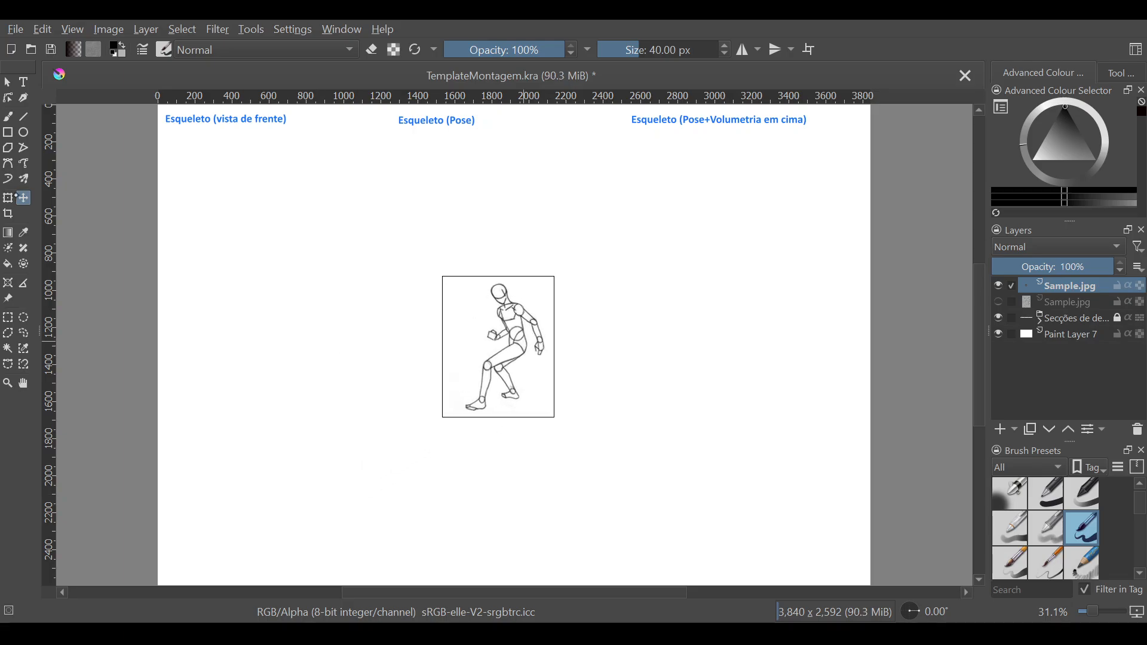
key("ctrl+t")
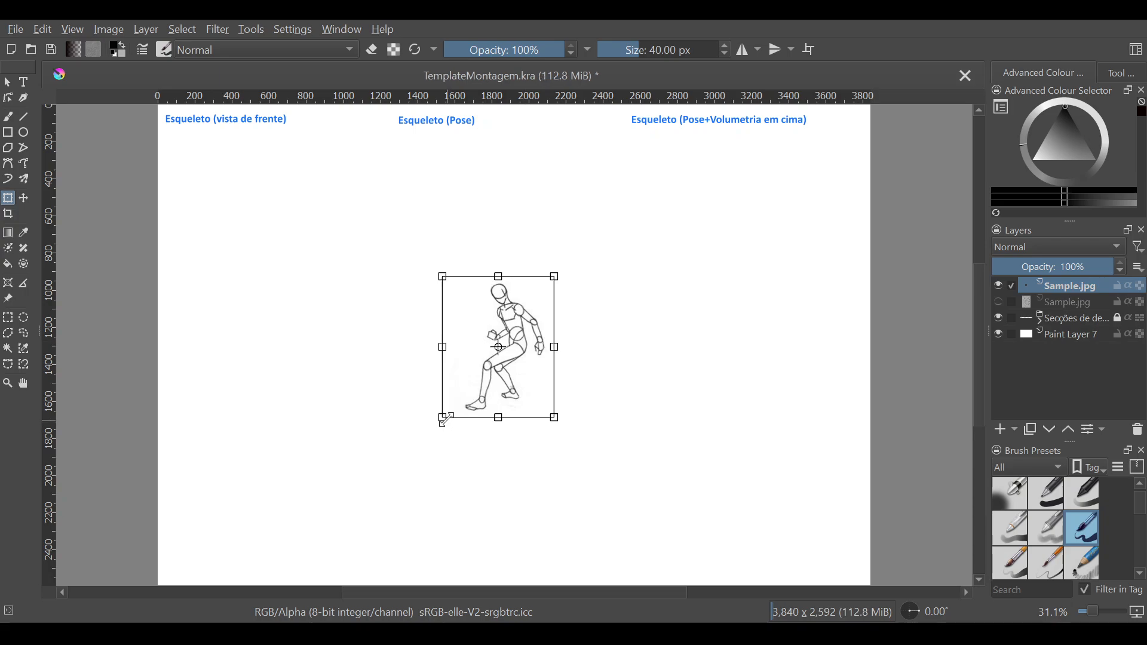
left_click_drag(443, 417, 287, 569)
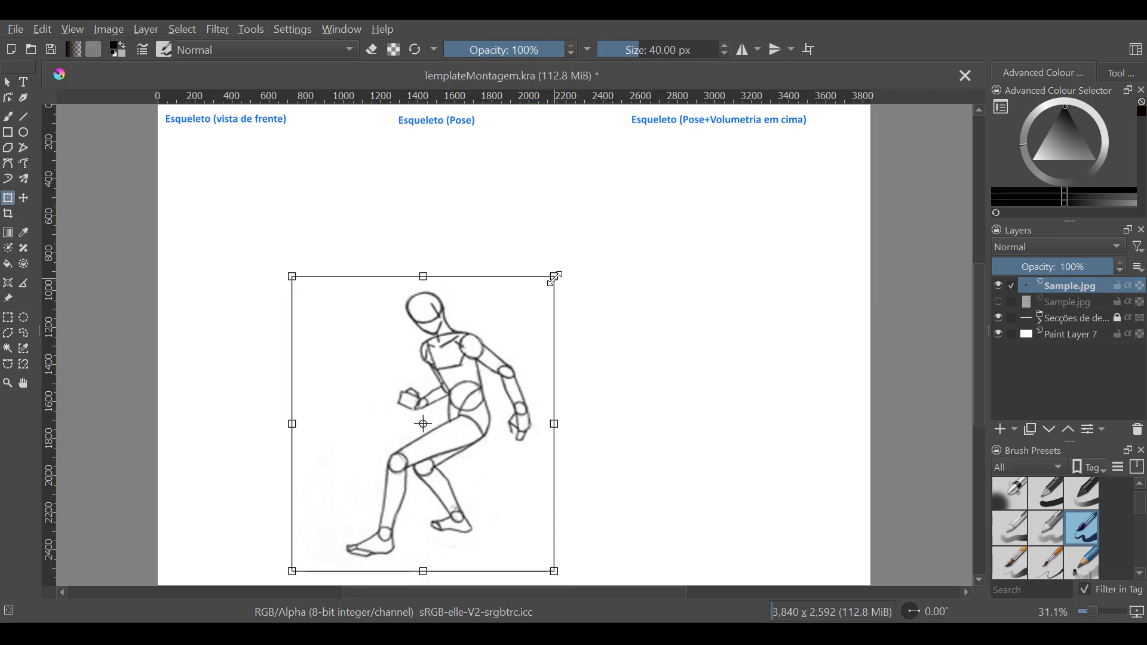
left_click_drag(555, 274, 619, 176)
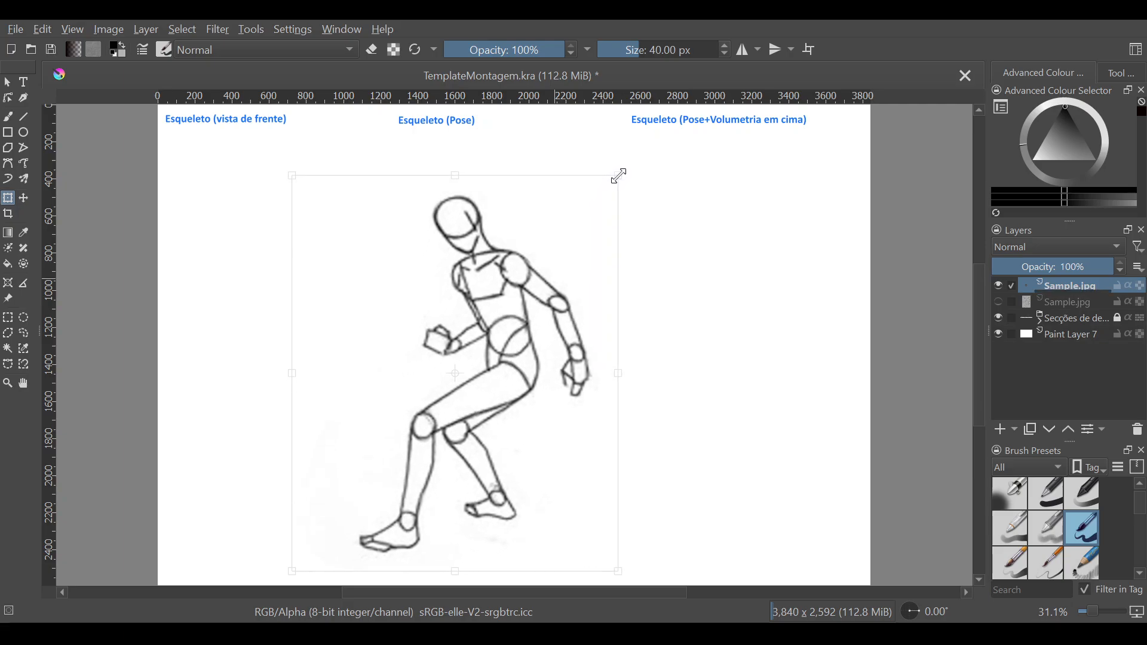
left_click_drag(501, 376, 521, 353)
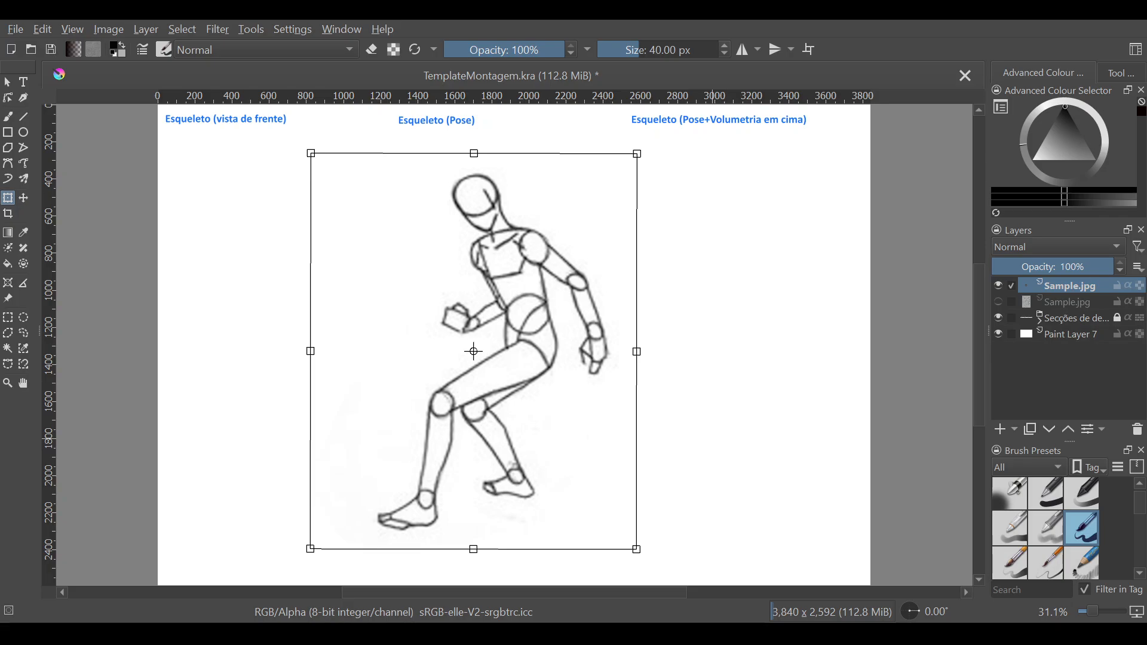
left_click(9, 82)
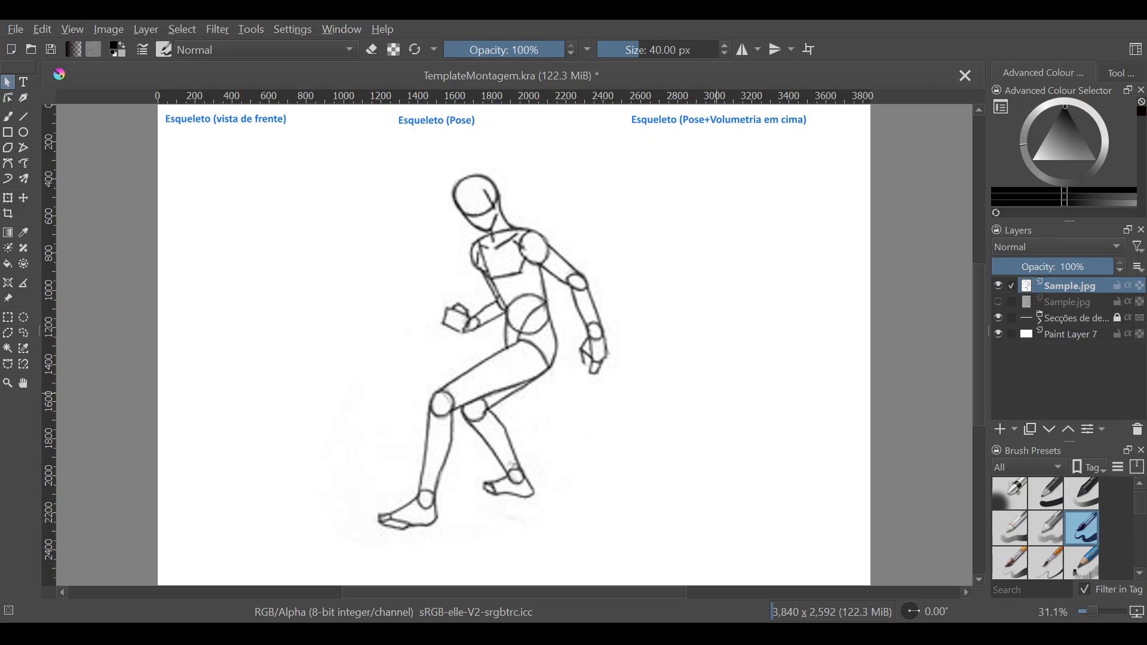
key("t")
left_click_drag(538, 369, 413, 365)
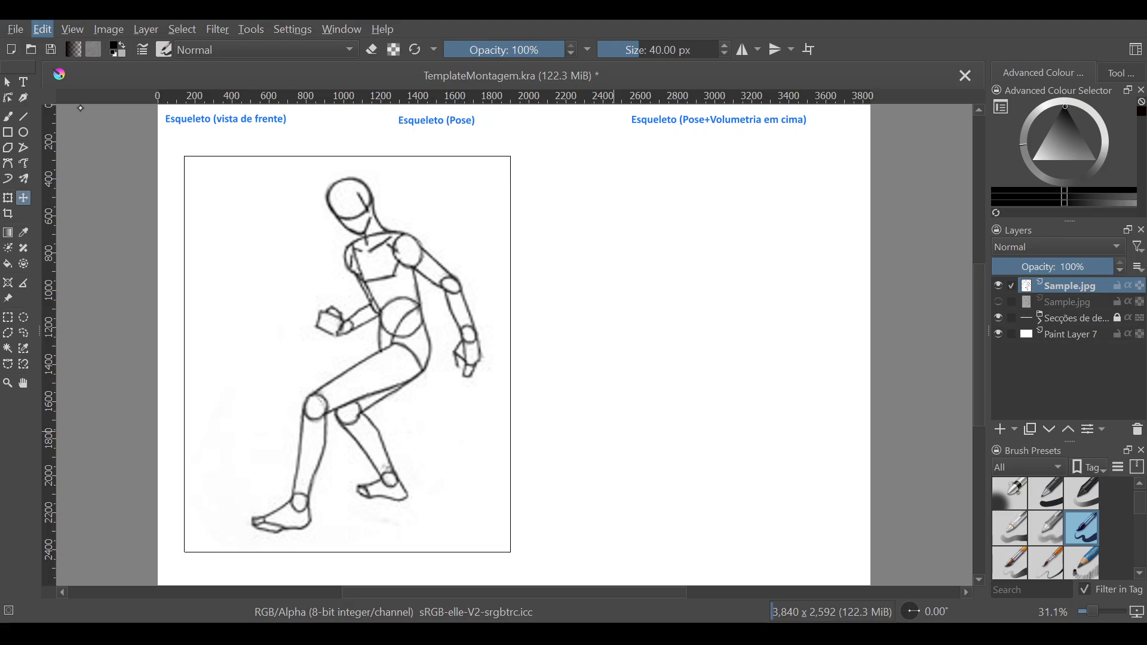
Step: Paste the Darth Vader reference image as a new layer, place it to the right of the figure, and hide it
key("ctrl+v")
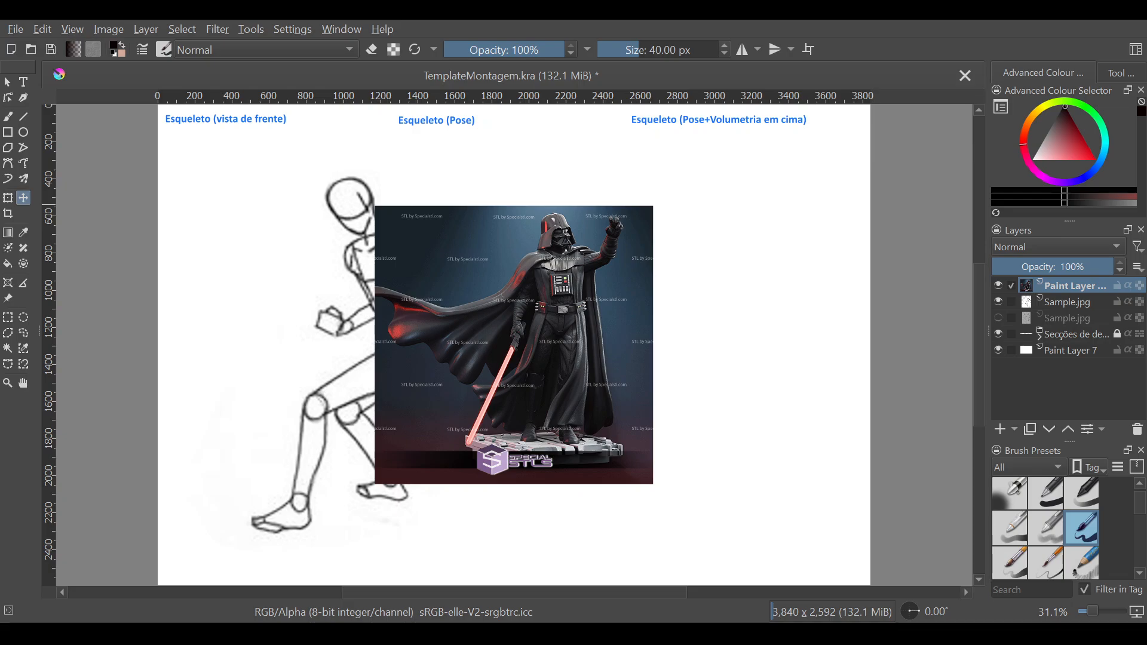
left_click_drag(553, 364, 710, 384)
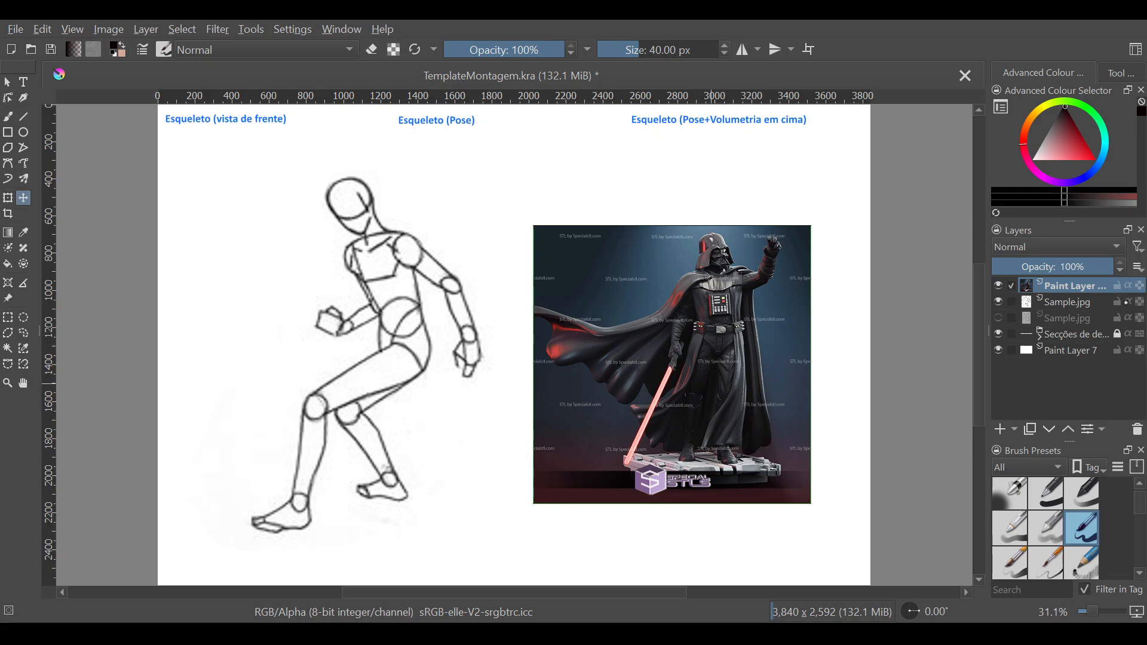
left_click(997, 286)
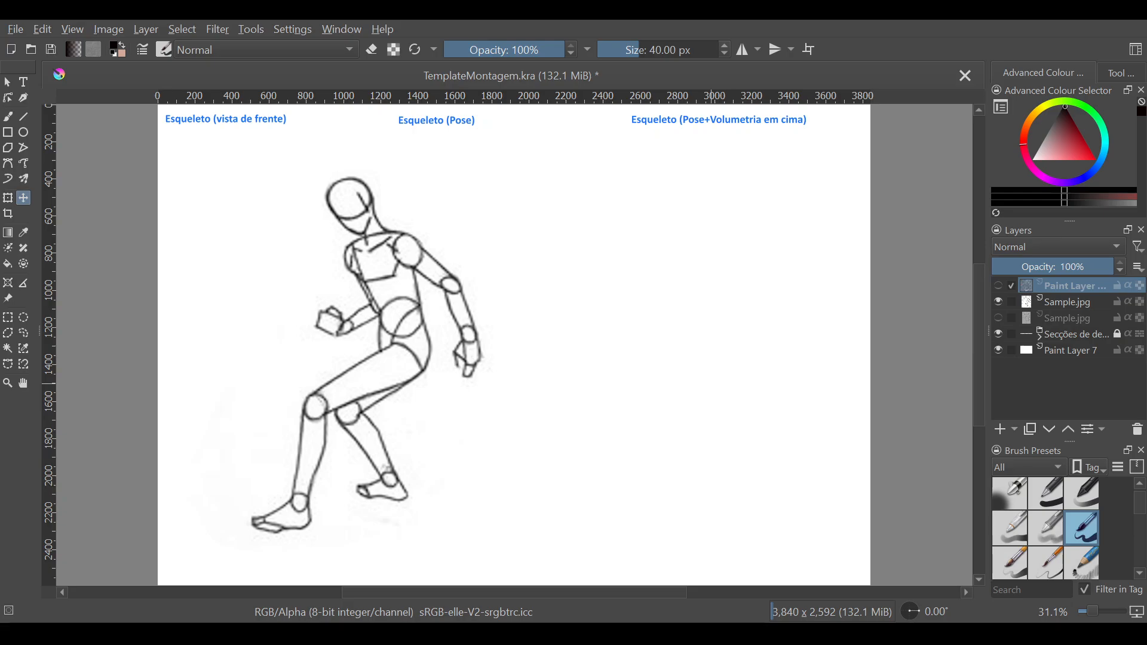
Step: Select the figure's front lower leg on the visible Sample.jpg layer, rotate it forward and realign it with the knee
left_click(1086, 303)
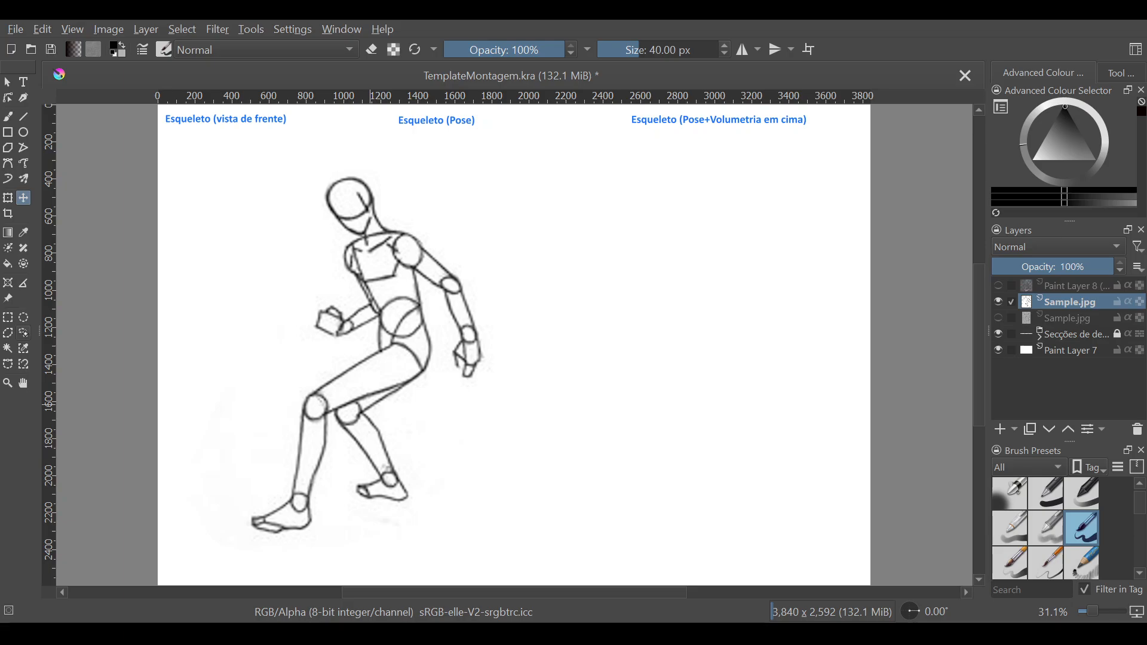
left_click(23, 333)
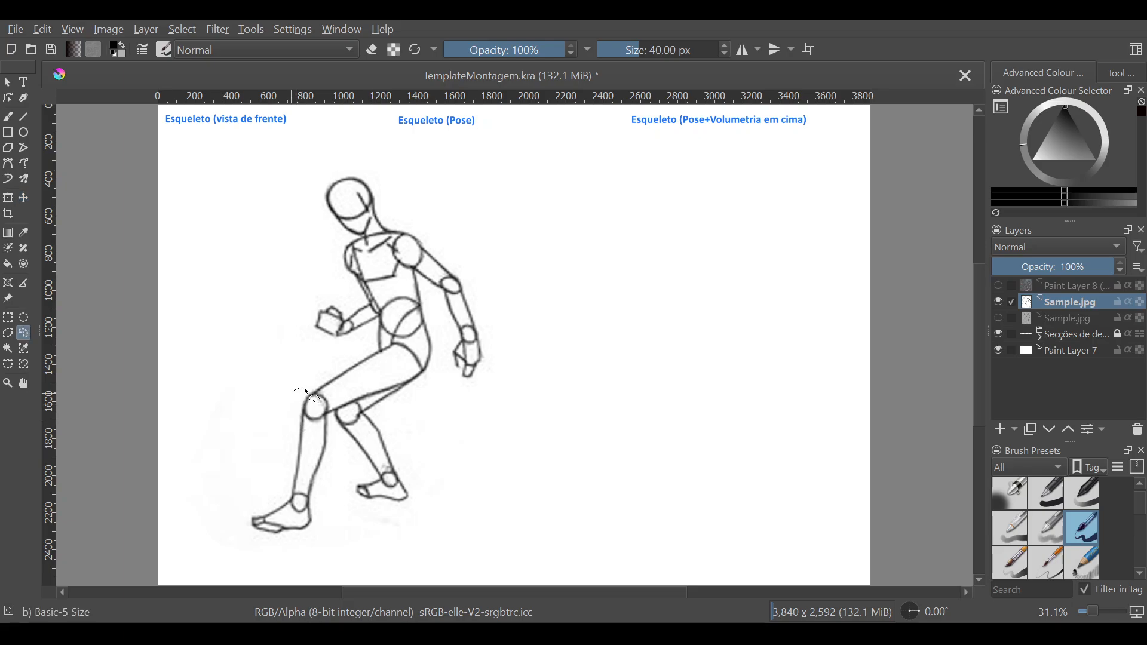
mouse_move(313, 391)
left_mouse_down()
mouse_move(331, 496)
mouse_move(316, 536)
mouse_move(272, 550)
mouse_move(230, 523)
mouse_move(295, 389)
left_mouse_up()
key("ctrl+t")
left_click_drag(217, 554, 194, 527)
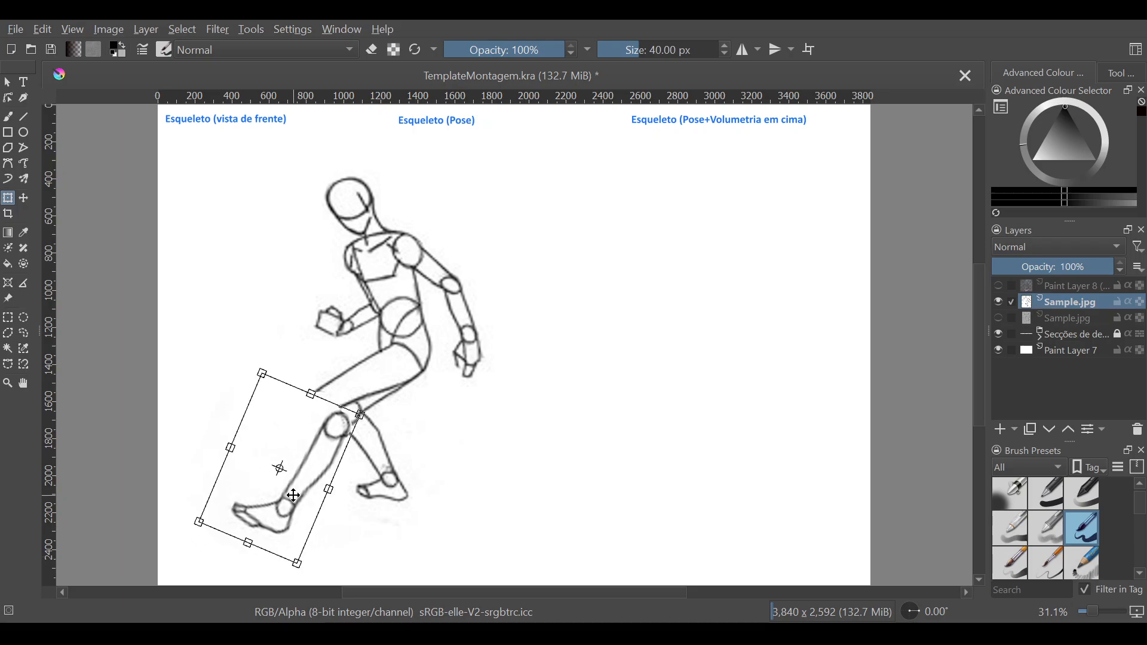
left_click_drag(307, 476, 290, 453)
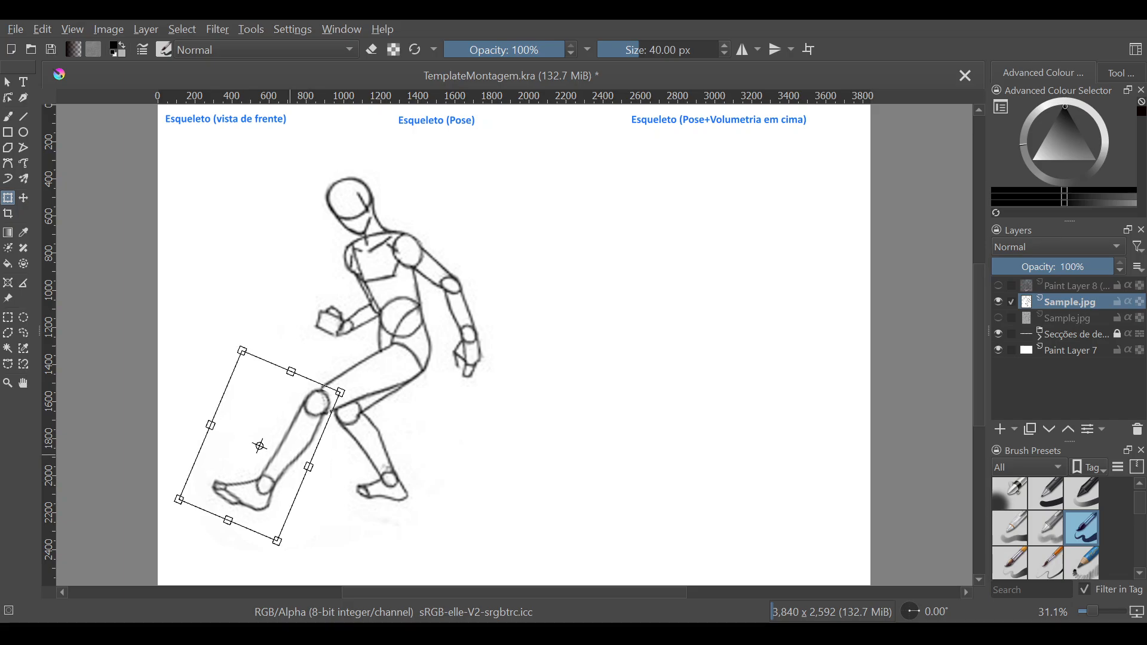
left_click_drag(169, 509, 159, 477)
left_click_drag(289, 459, 281, 442)
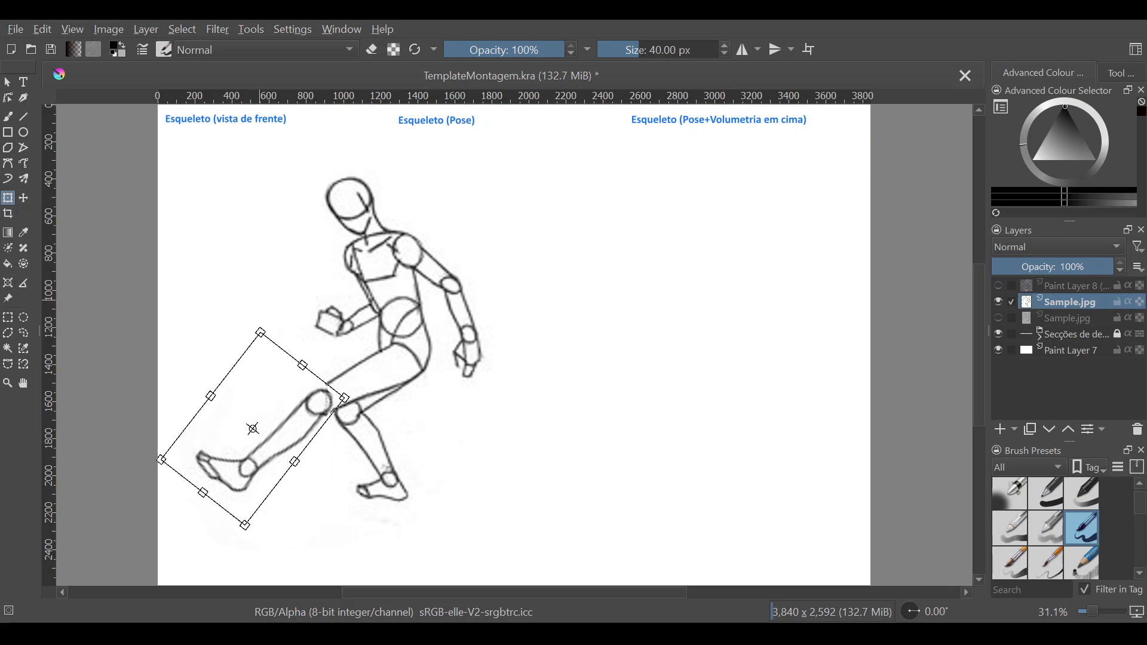
Step: Select the figure's right-hand arm with a freehand outline, rotate it outward and realign it with the shoulder
left_click(24, 333)
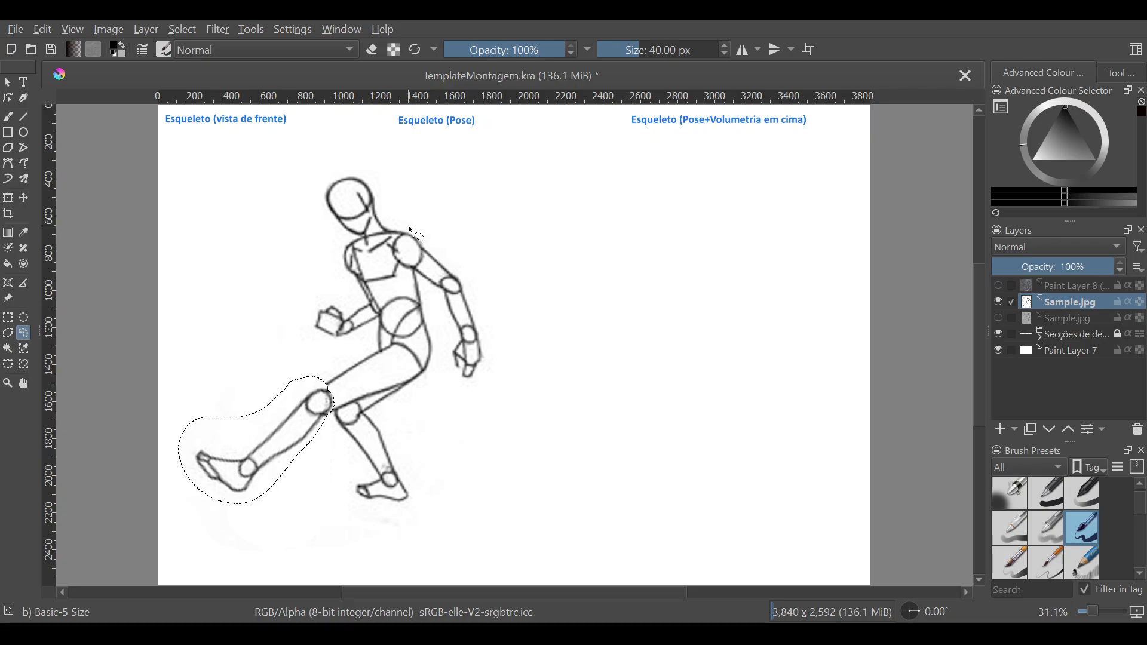
mouse_move(411, 227)
left_mouse_down()
mouse_move(390, 243)
mouse_move(397, 266)
mouse_move(428, 286)
mouse_move(435, 308)
mouse_move(446, 385)
mouse_move(489, 389)
mouse_move(488, 284)
mouse_move(438, 226)
left_mouse_up()
key("ctrl+t")
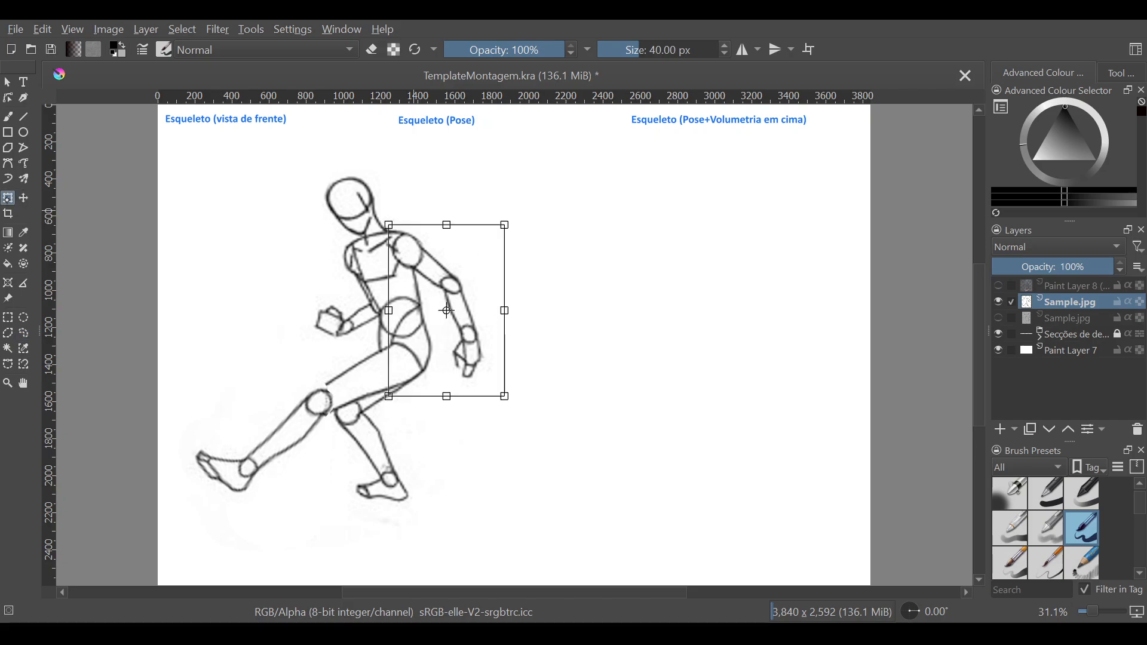
left_click_drag(511, 413, 563, 367)
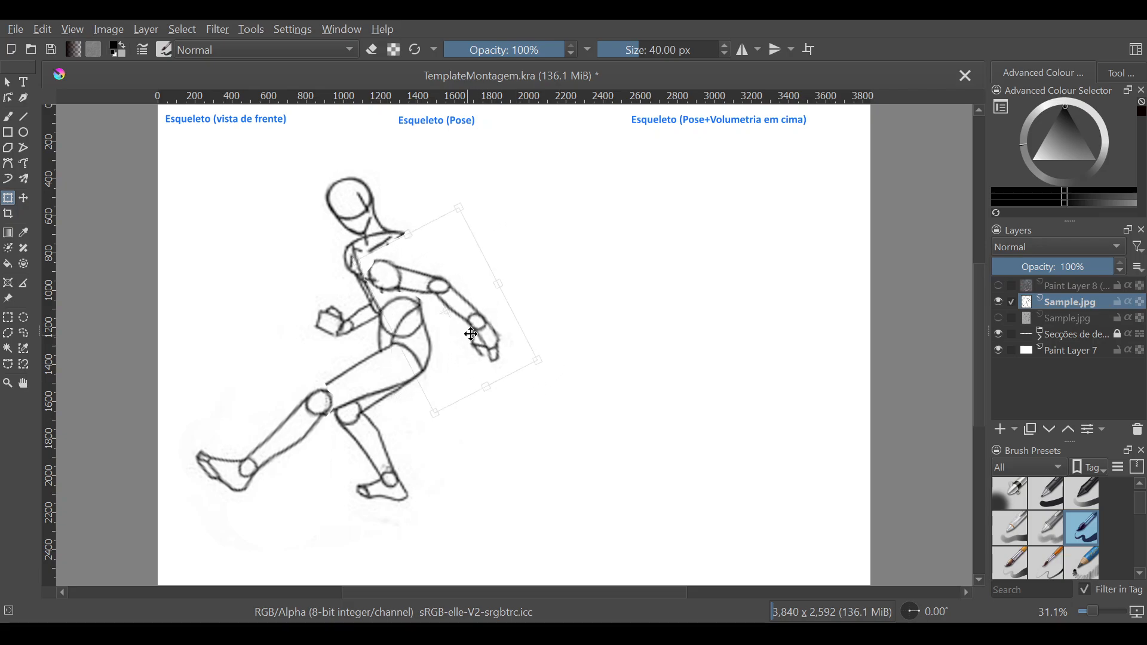
left_click_drag(467, 335, 488, 310)
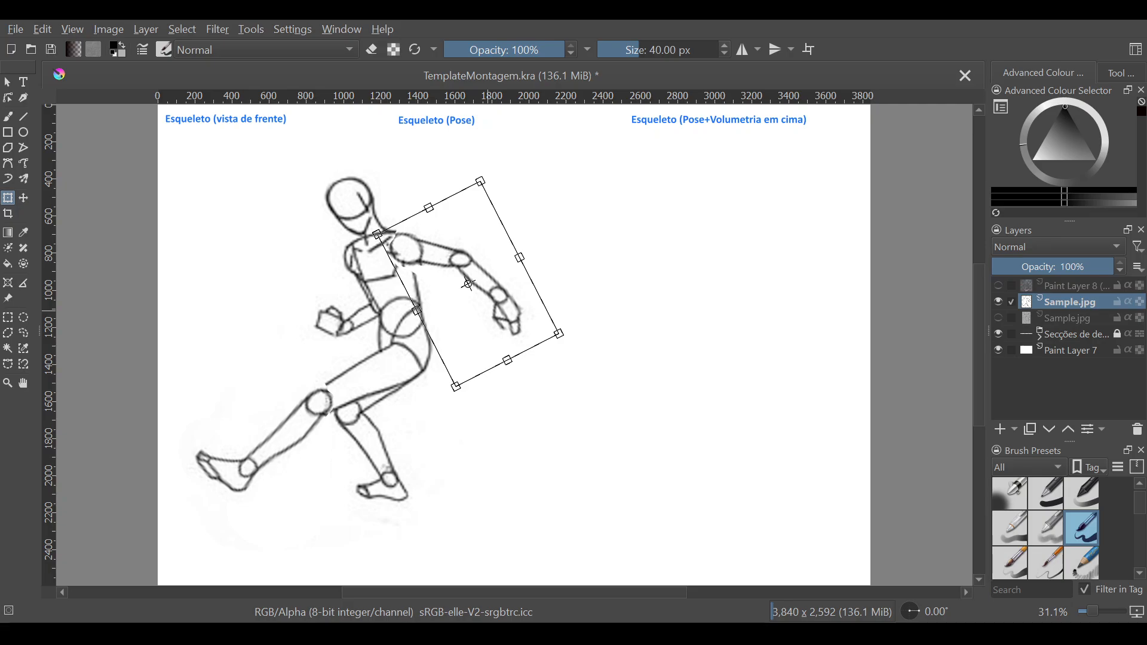
Step: Apply the arm's transformation, clear the selection, and show the Darth Vader reference layer
left_click(7, 81)
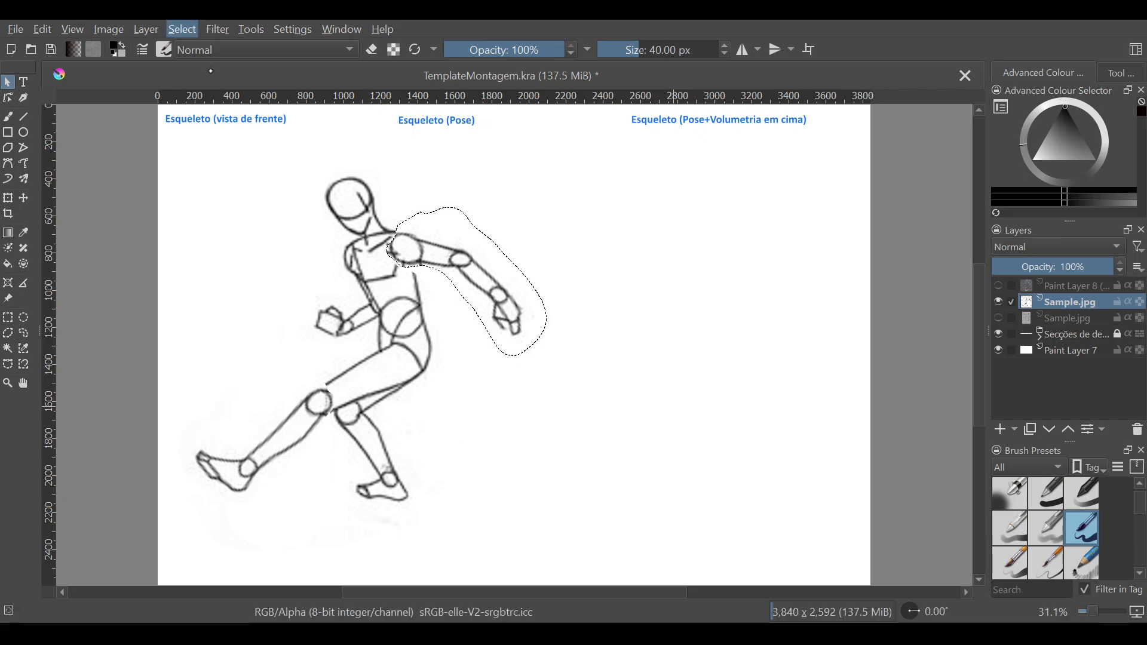
key("ctrl+shift+a")
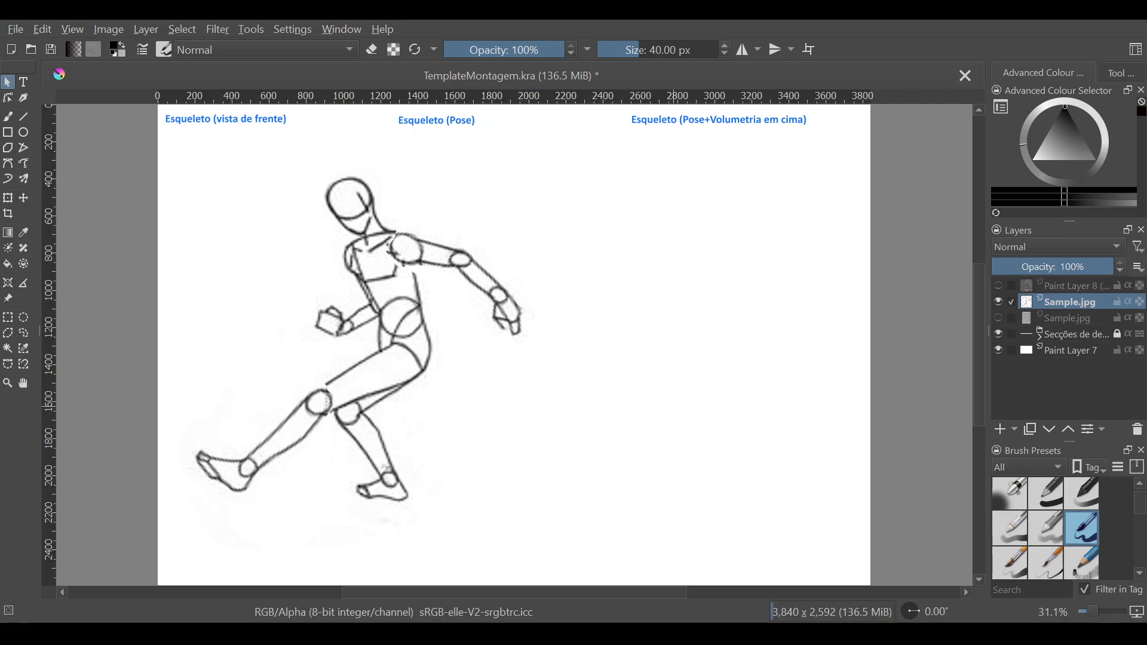
left_click(998, 285)
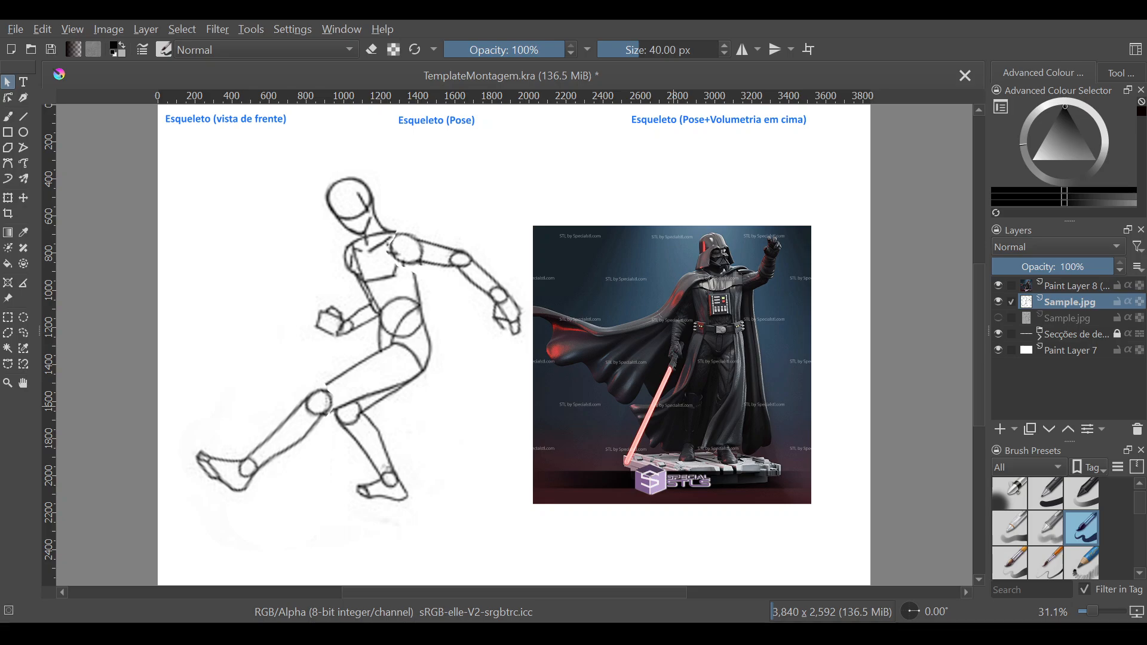
Step: Make the Darth Vader reference layer active and outline his helmet with a freehand selection
left_click_drag(1091, 611, 1095, 611)
key("minus")
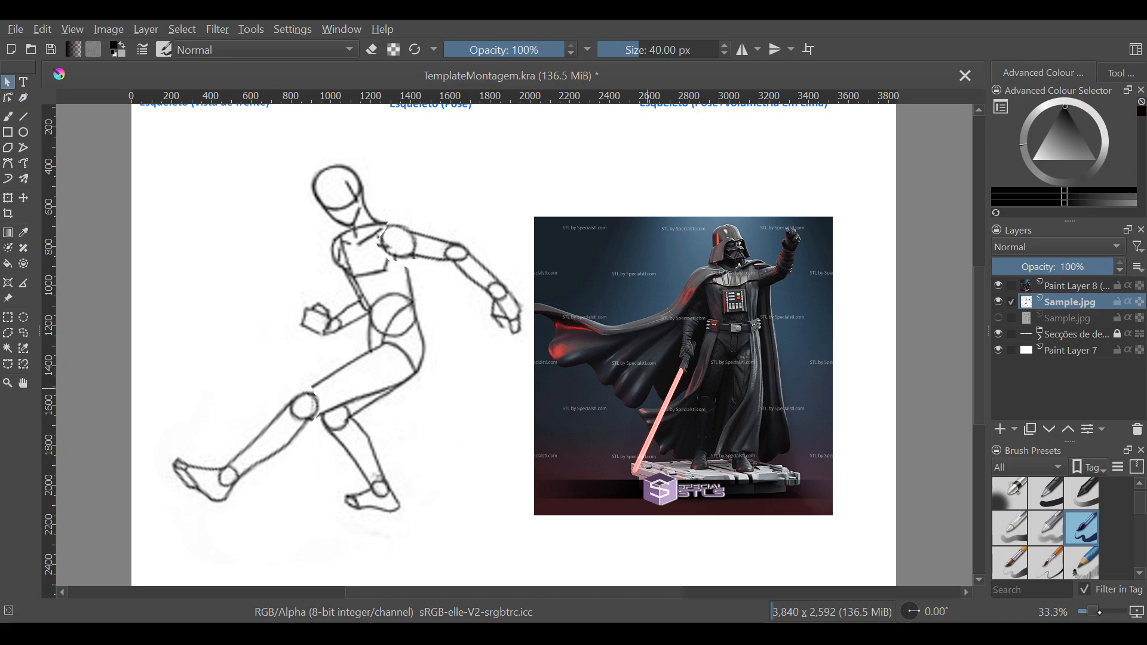
left_click_drag(1098, 612, 1095, 612)
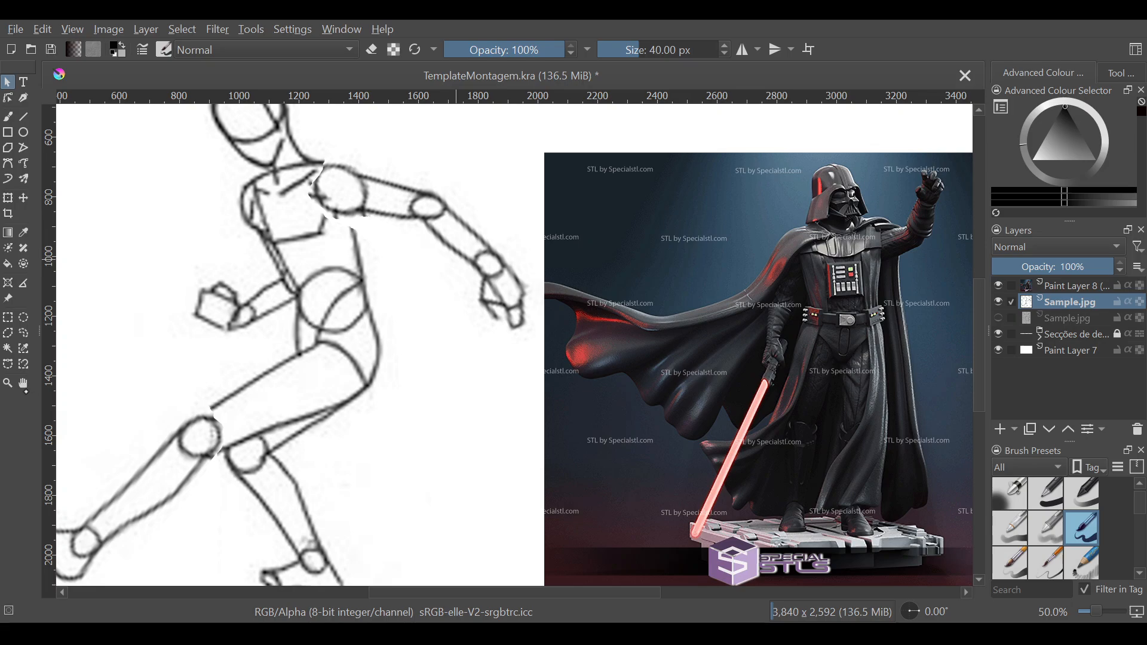
left_click(23, 383)
left_click_drag(776, 472, 588, 456)
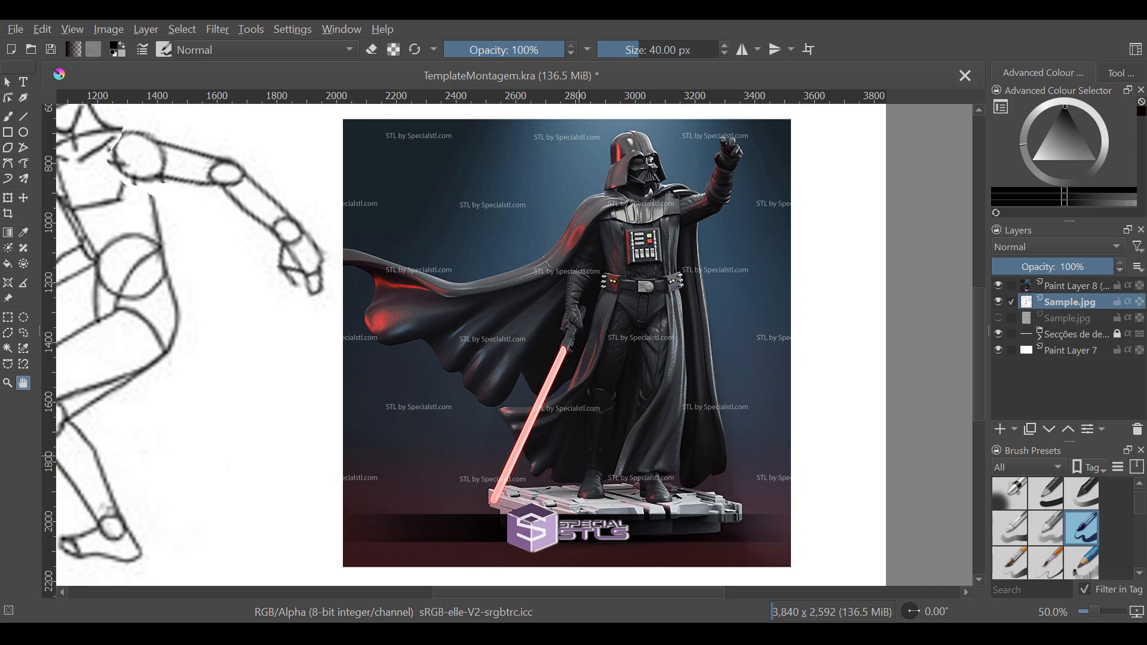
left_click(1072, 286)
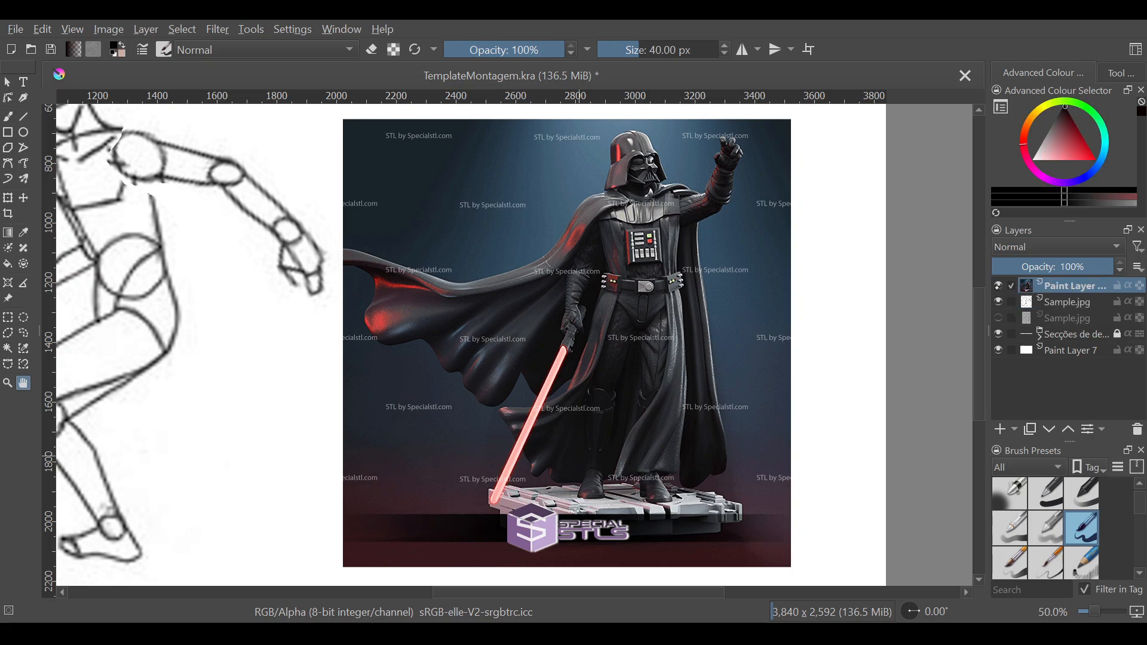
left_click(998, 285)
left_click(998, 285)
left_click(23, 333)
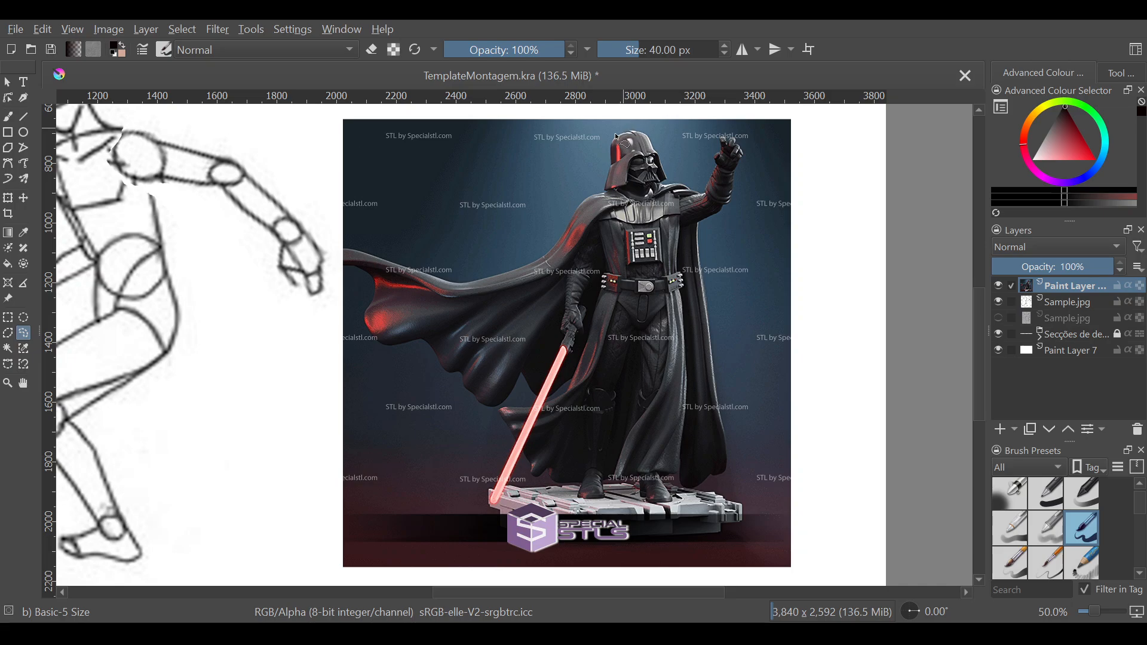
left_click_drag(603, 145, 616, 131)
mouse_move(627, 195)
left_mouse_down()
mouse_move(642, 202)
mouse_move(672, 184)
mouse_move(633, 133)
mouse_move(610, 136)
mouse_move(584, 197)
left_mouse_up()
Step: Copy the selected helmet to its own new layer and clear the selection
left_click(24, 383)
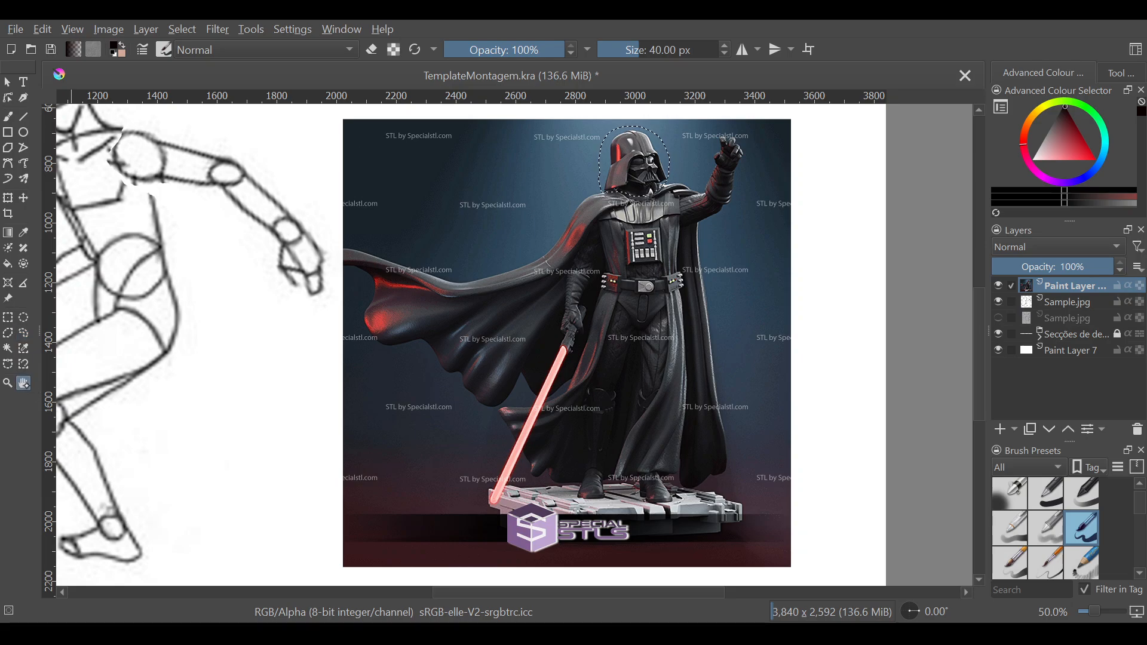
mouse_move(284, 369)
left_mouse_down()
mouse_move(394, 399)
mouse_move(610, 540)
mouse_move(584, 545)
left_mouse_up()
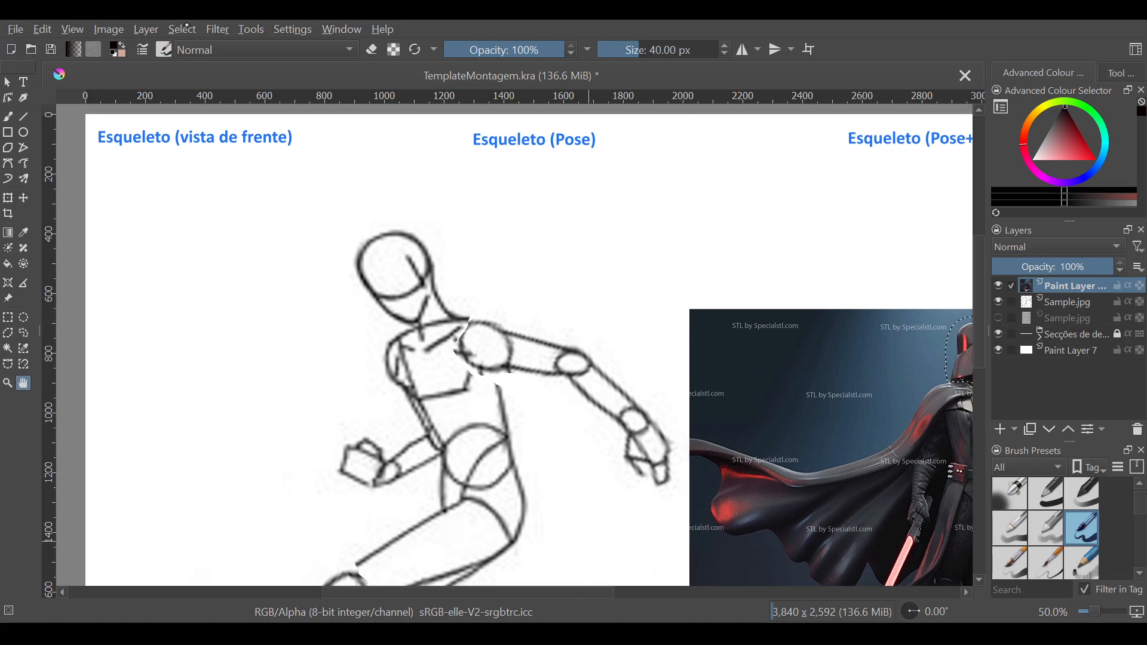
key("ctrl+shift+a")
key("Insert")
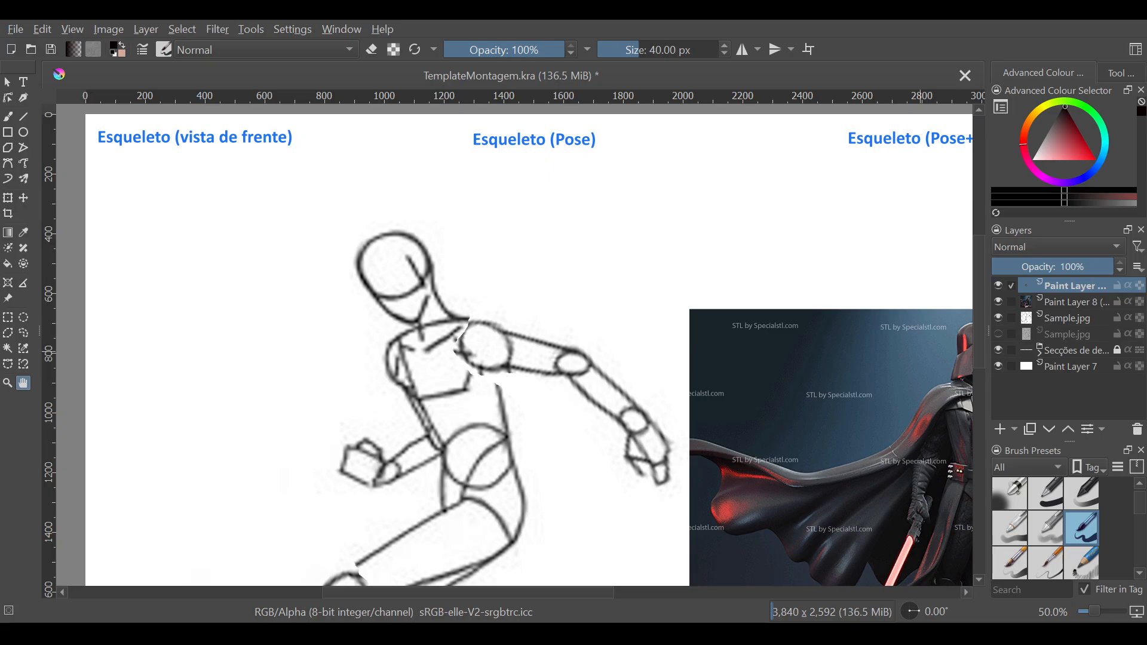
key("ctrl+v")
key("t")
Step: Move the copied helmet onto the skeleton figure's head
left_click_drag(963, 362, 263, 310)
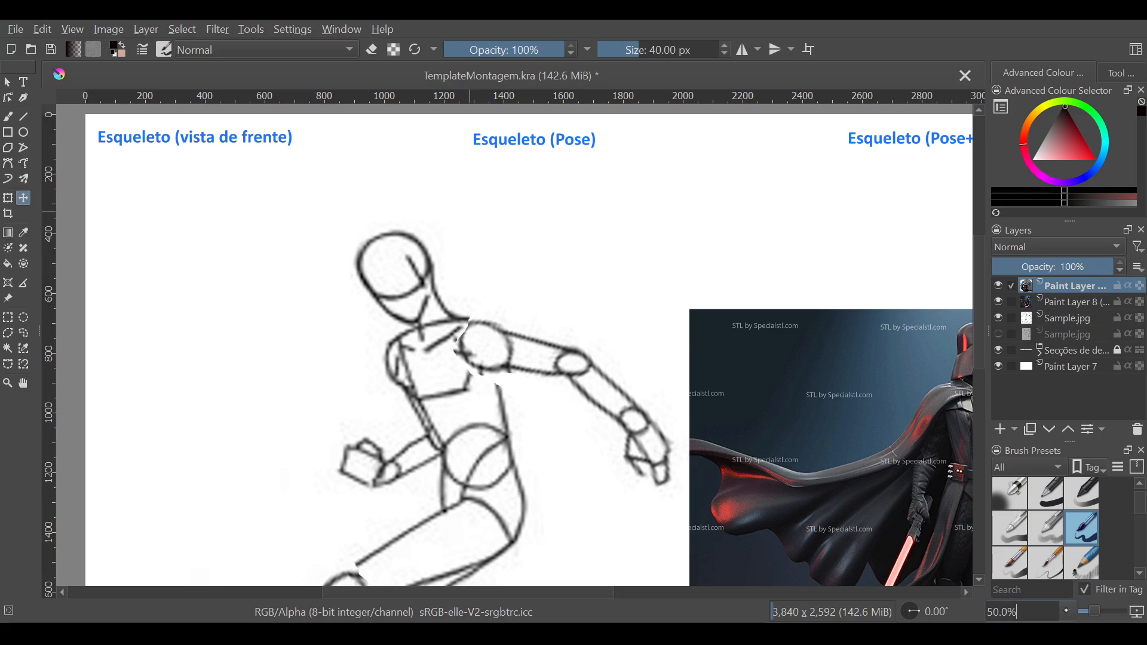
key("2")
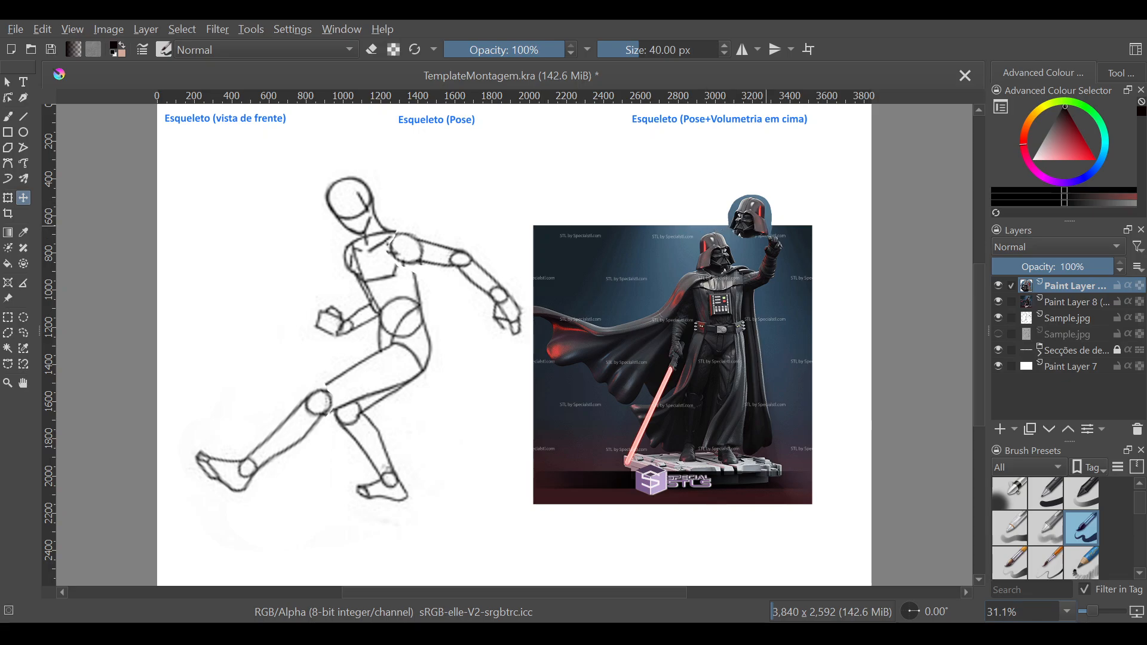
left_click(7, 82)
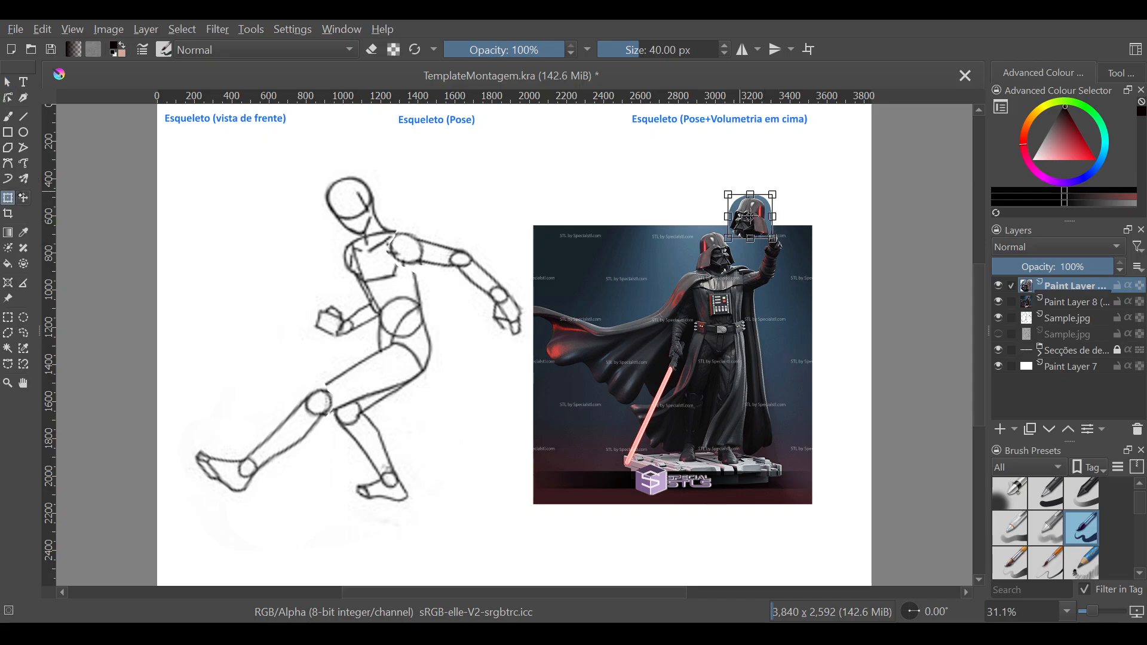
left_click(23, 198)
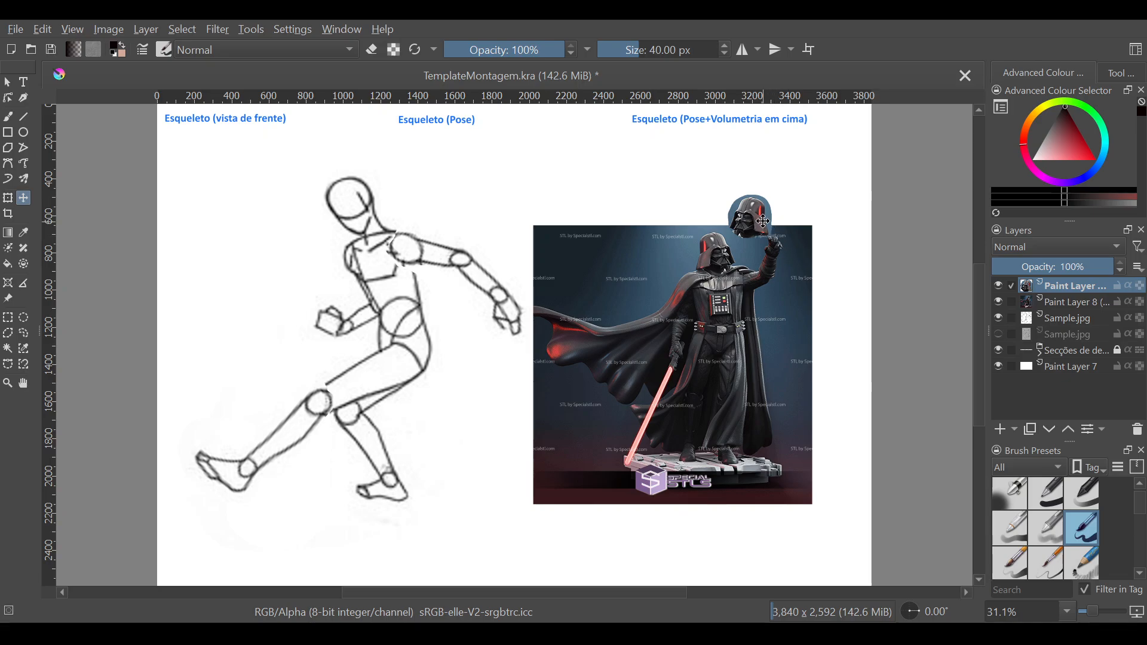
mouse_move(707, 211)
left_mouse_down()
mouse_move(400, 210)
mouse_move(297, 187)
mouse_move(312, 196)
left_mouse_up()
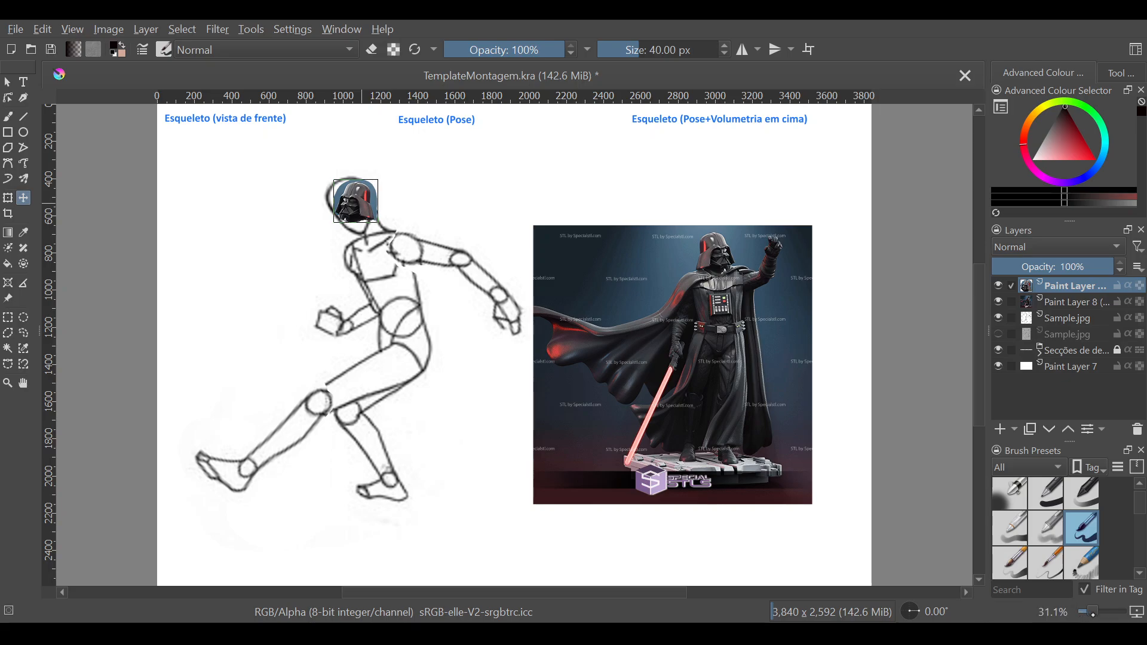
Step: Tilt the helmet to match the skeleton's leaning head and enlarge it until it covers the head outline
left_click_drag(1093, 614, 1100, 614)
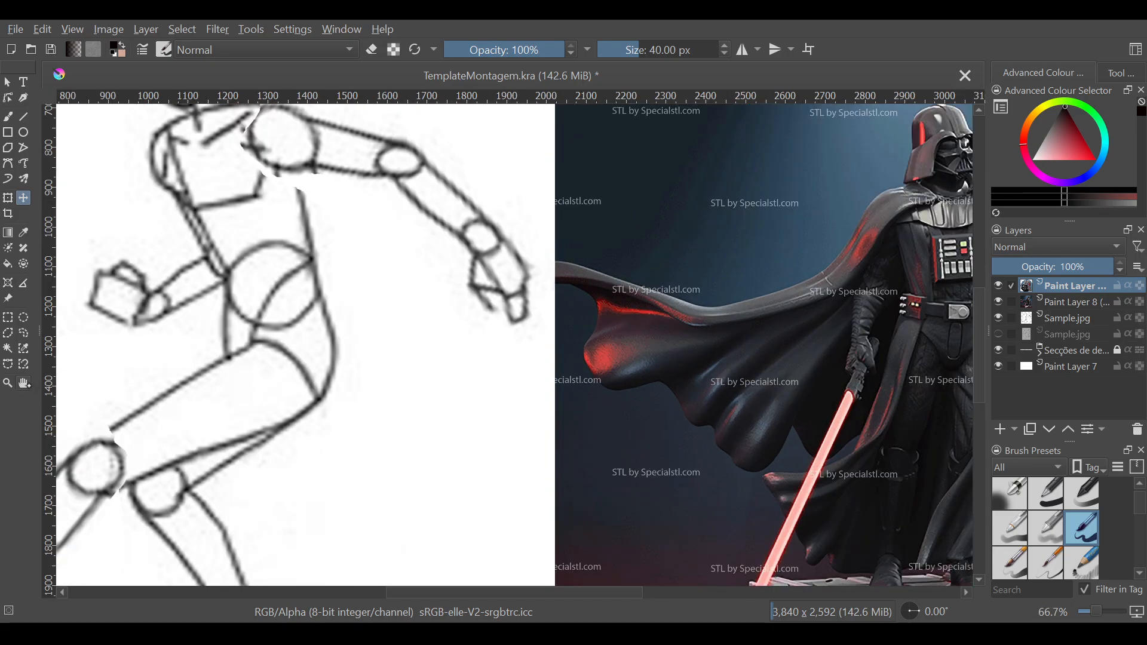
left_click(23, 383)
left_click_drag(231, 285, 410, 536)
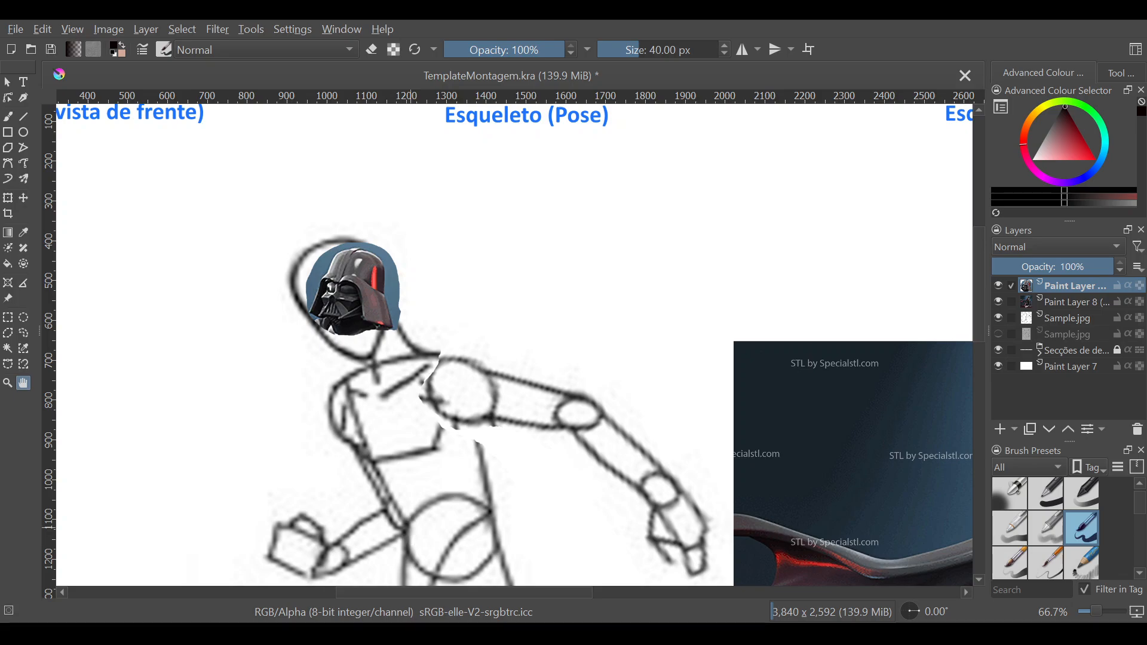
key("ctrl+t")
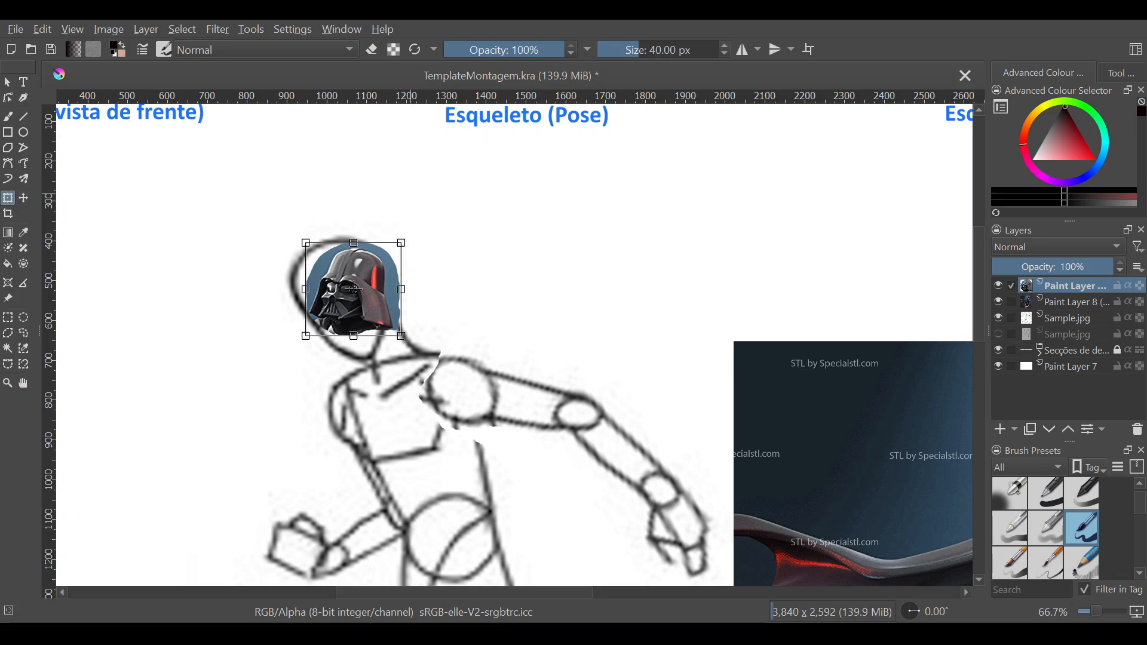
left_click_drag(298, 346, 335, 381)
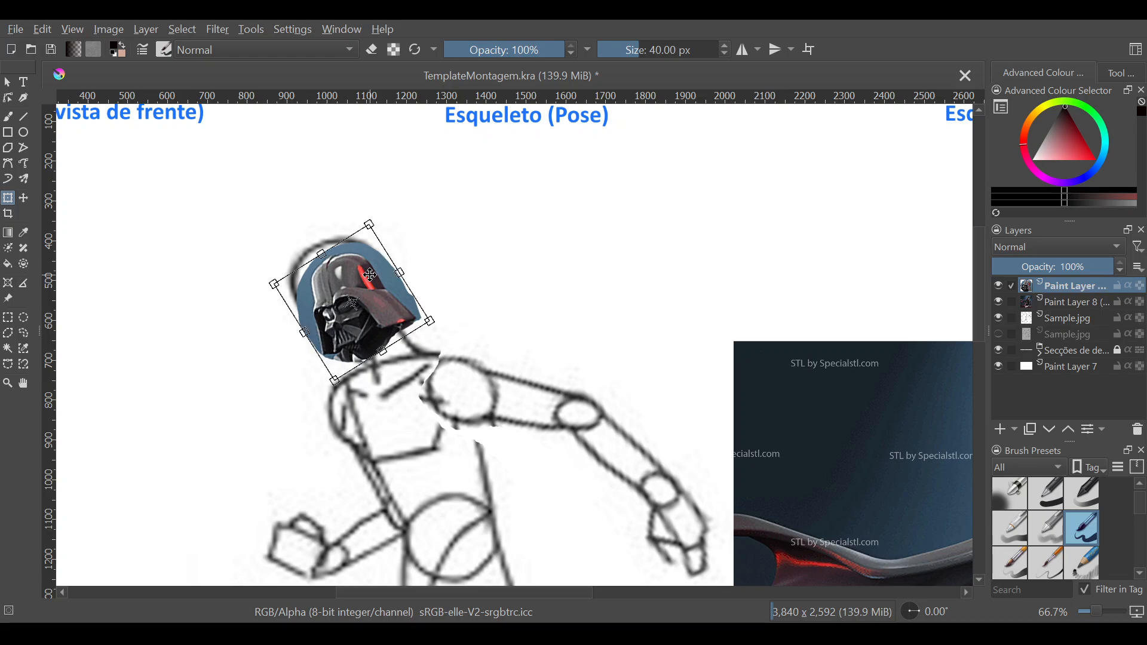
left_click_drag(377, 212, 375, 200)
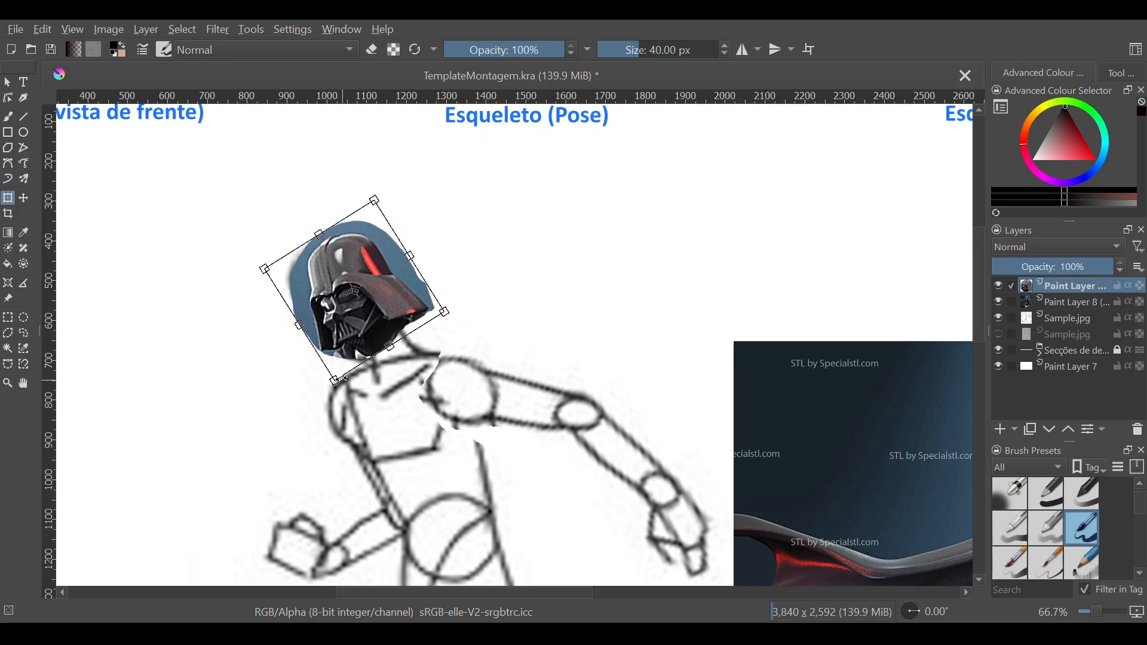
mouse_move(363, 327)
left_mouse_down()
mouse_move(363, 290)
mouse_move(350, 332)
mouse_move(394, 313)
mouse_move(335, 326)
mouse_move(374, 327)
left_mouse_up()
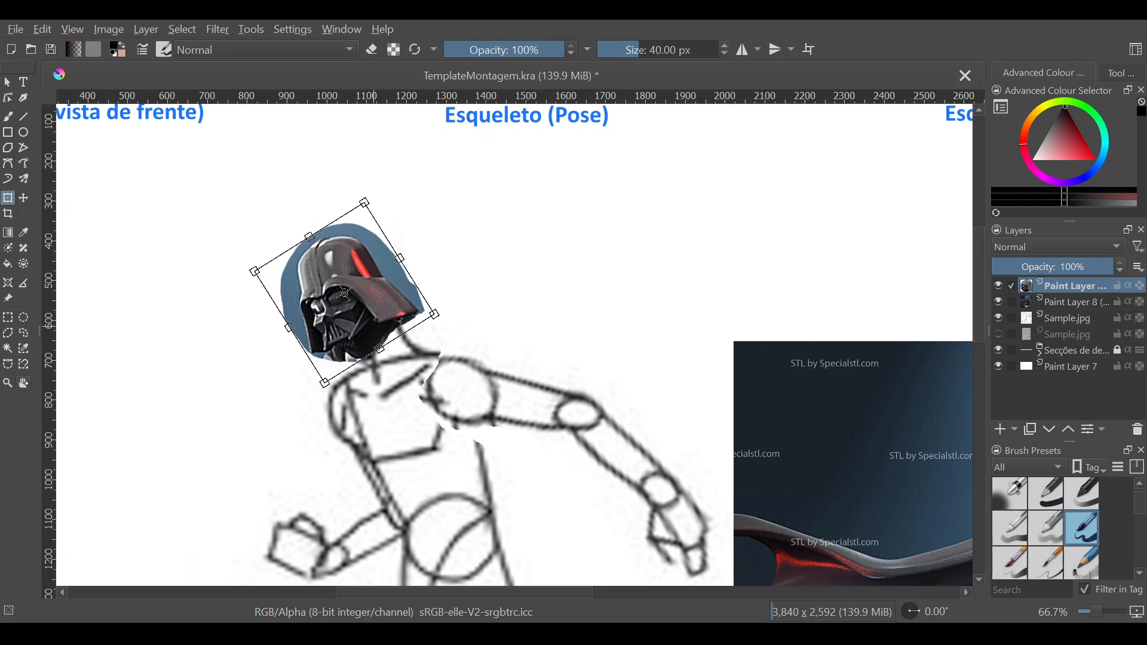
Step: Outline Darth Vader's chest armour from collar to belt with a freehand selection and make the reference image layer active
left_click(23, 384)
left_click_drag(735, 480, 327, 295)
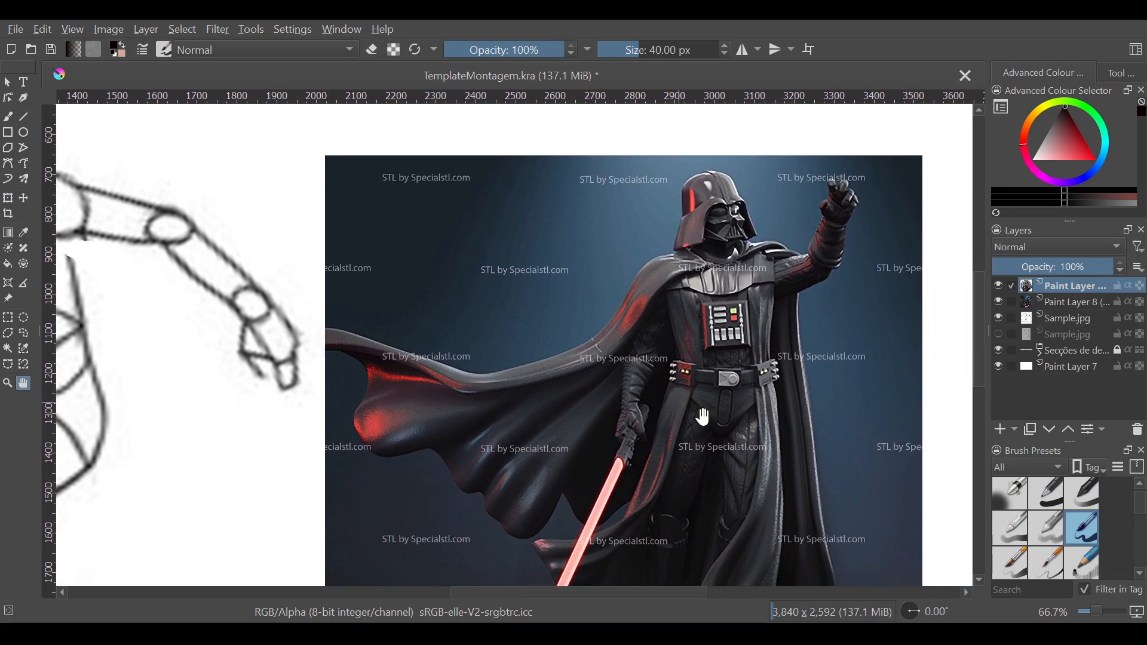
left_click_drag(704, 417, 710, 471)
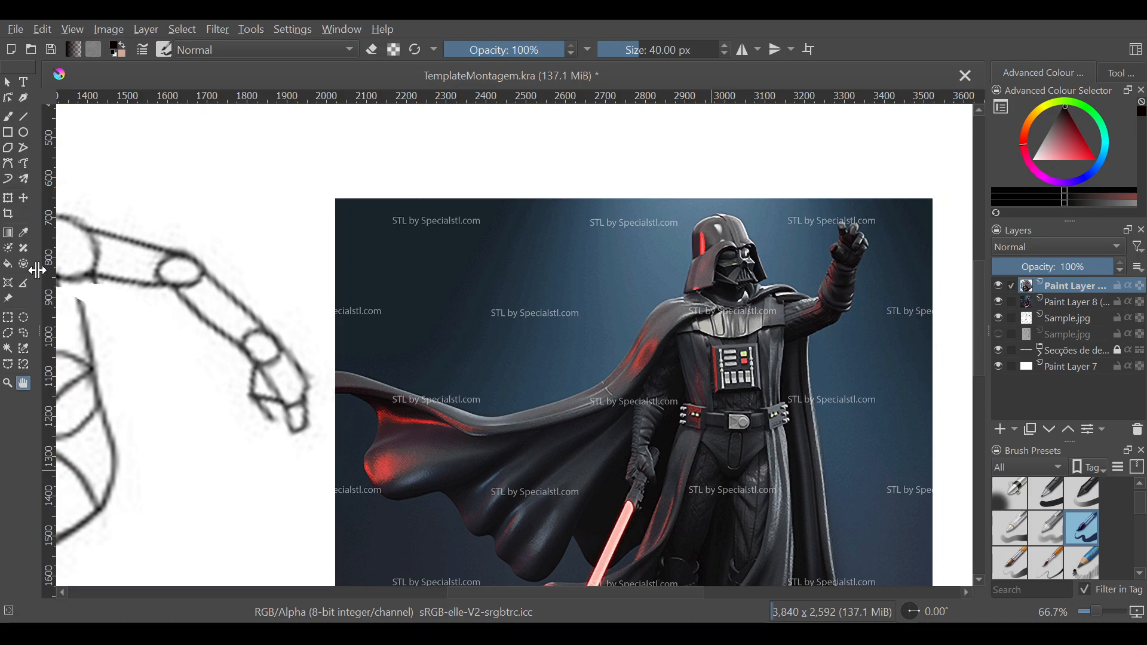
left_click(24, 333)
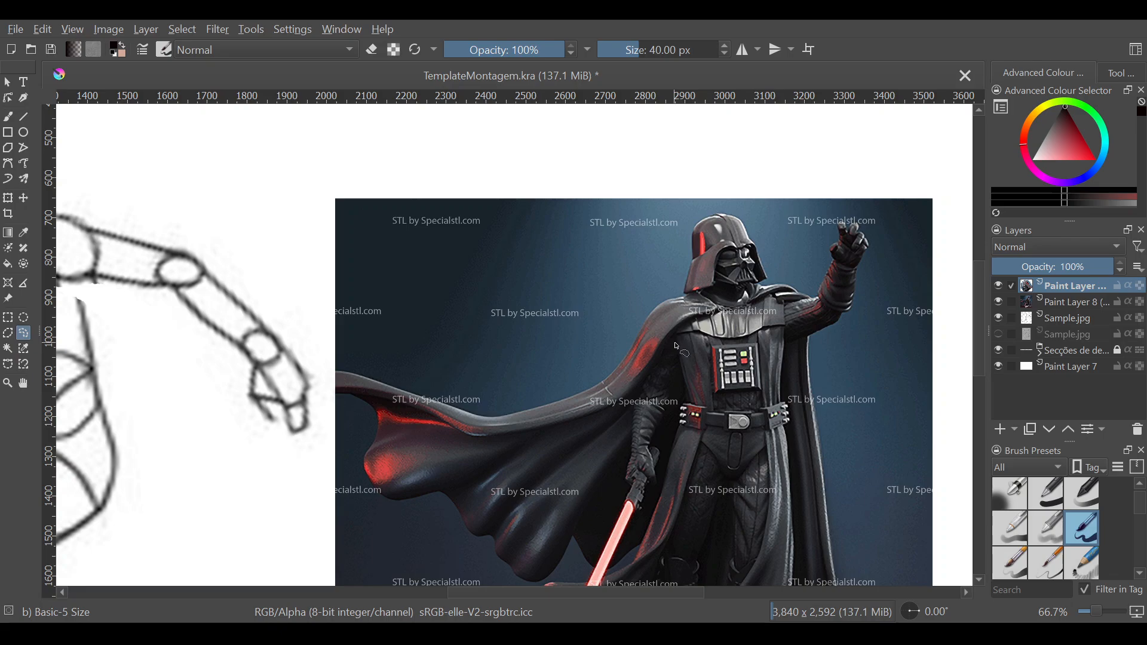
mouse_move(709, 323)
left_mouse_down()
mouse_move(772, 296)
mouse_move(784, 307)
mouse_move(781, 400)
mouse_move(691, 404)
mouse_move(682, 352)
left_mouse_up()
key("ctrl+Page_Down")
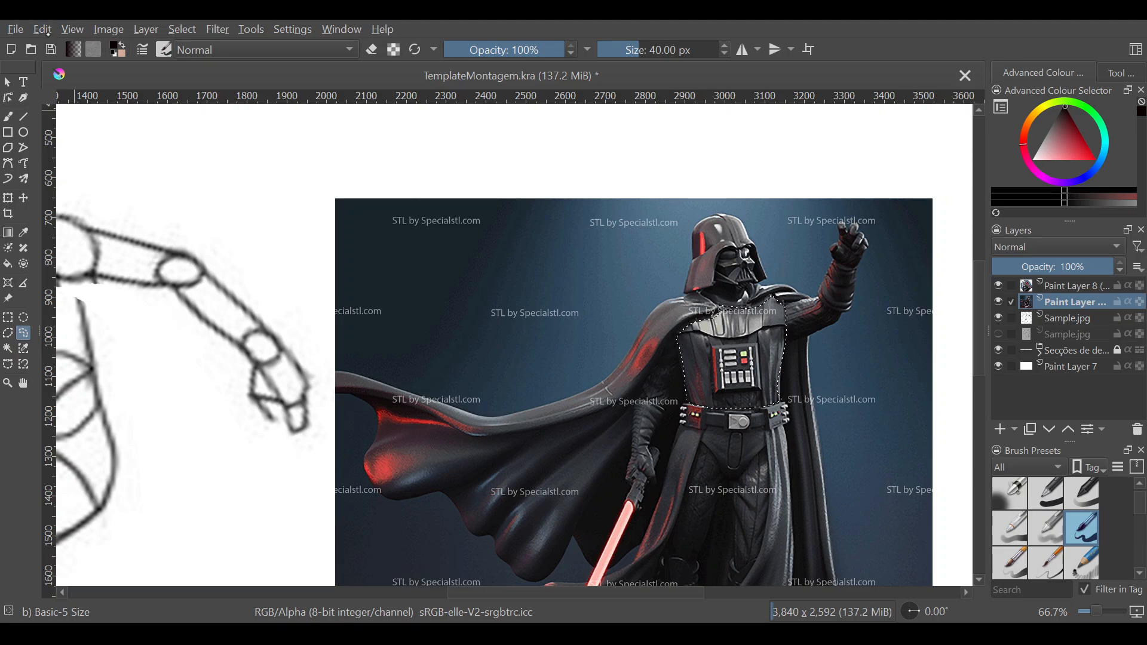
Step: Copy the selected chest armour to a new layer, clear the selection, and move the copy onto the skeleton's torso
key("ctrl+alt+j")
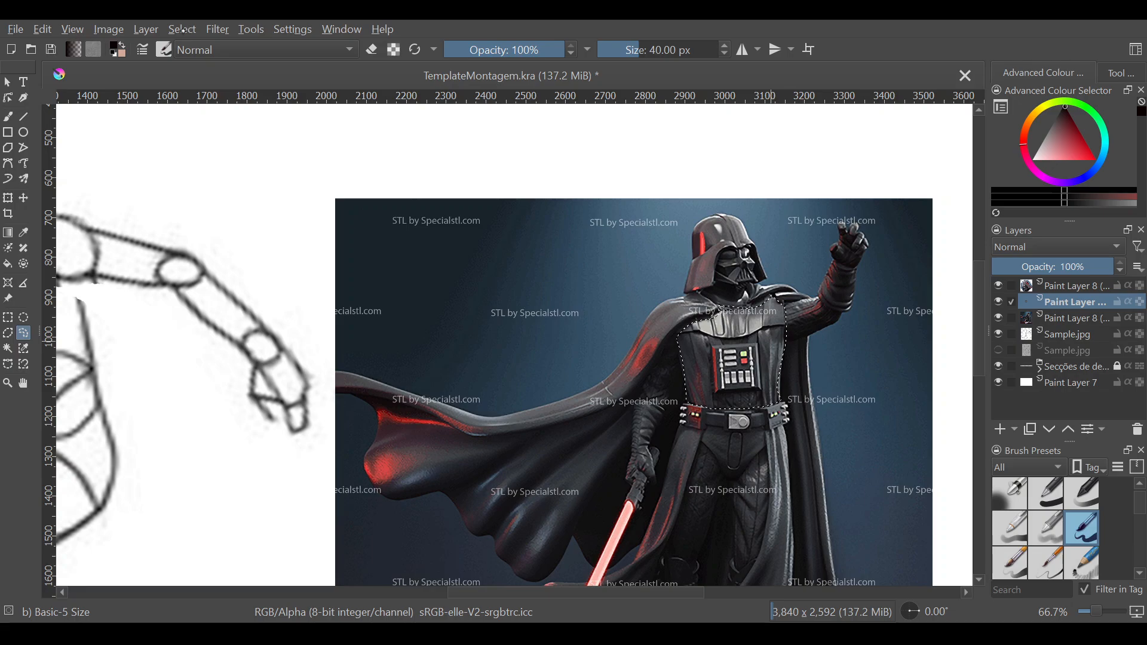
key("ctrl+shift+a")
key("m")
mouse_move(720, 385)
left_mouse_down()
mouse_move(525, 400)
mouse_move(182, 360)
mouse_move(90, 378)
left_mouse_up()
left_click_drag(564, 593, 435, 593)
left_click_drag(551, 358, 461, 299)
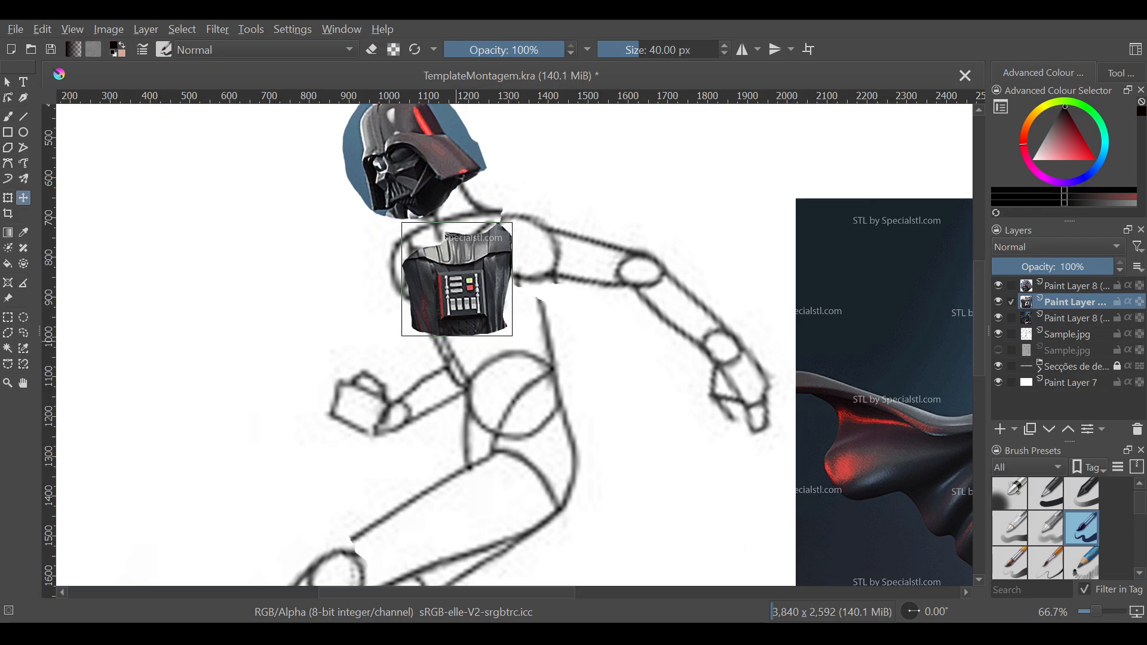
Step: Rotate the chest armour to match the skeleton's leaning torso and stretch it down to the waist and up to the neck
key("ctrl+t")
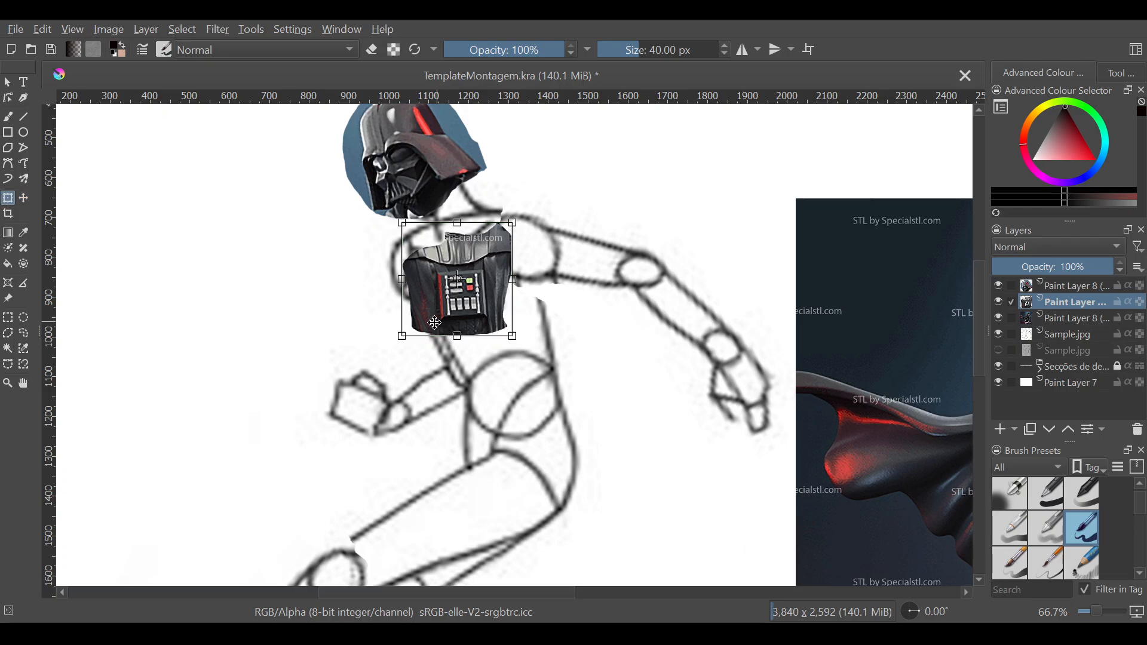
left_click_drag(398, 347, 426, 367)
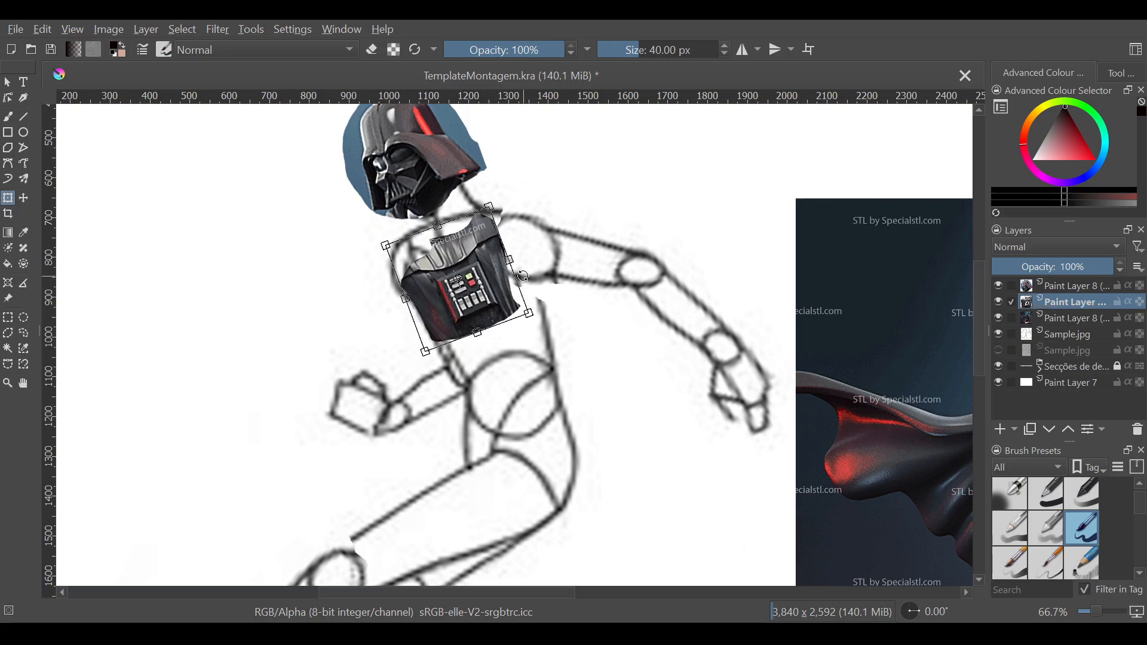
left_click_drag(511, 262, 481, 274)
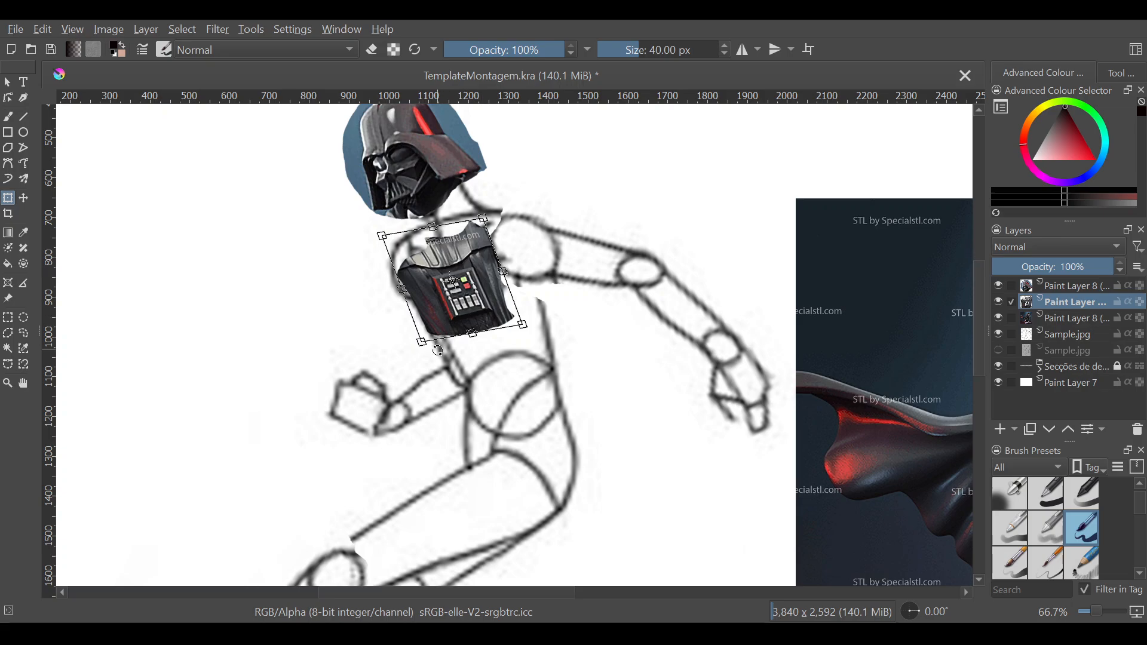
left_click_drag(435, 347, 439, 381)
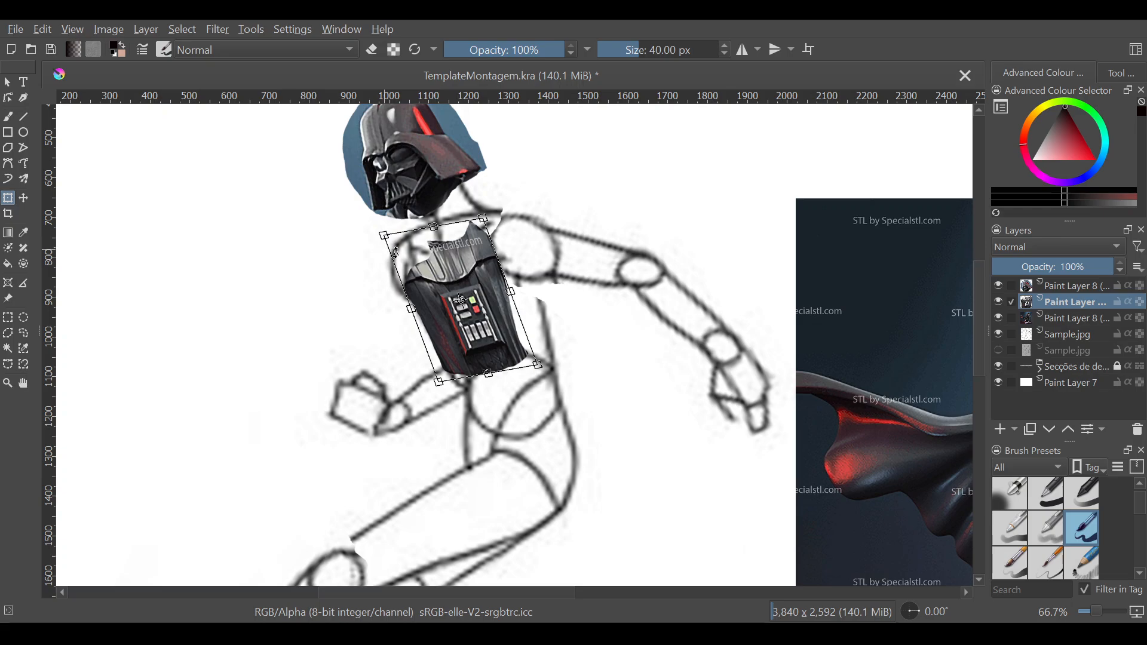
left_click_drag(484, 219, 475, 202)
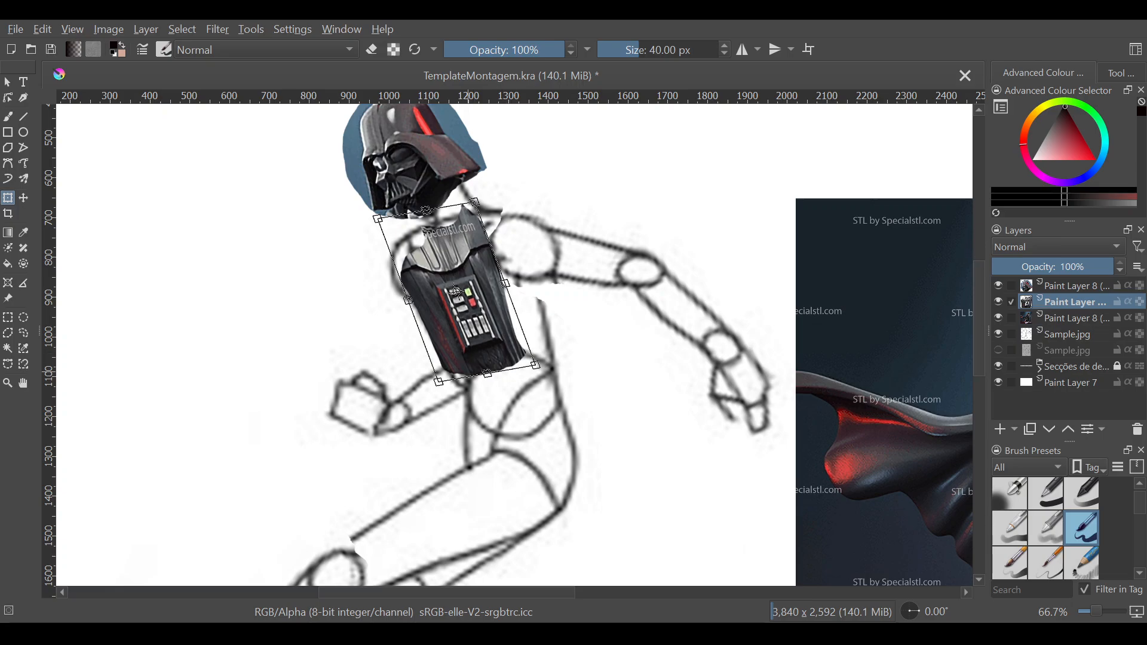
Step: Widen the chest armour slightly, skew and shift it to cover the torso's left outline, and apply the transformation
left_click_drag(506, 284, 513, 283)
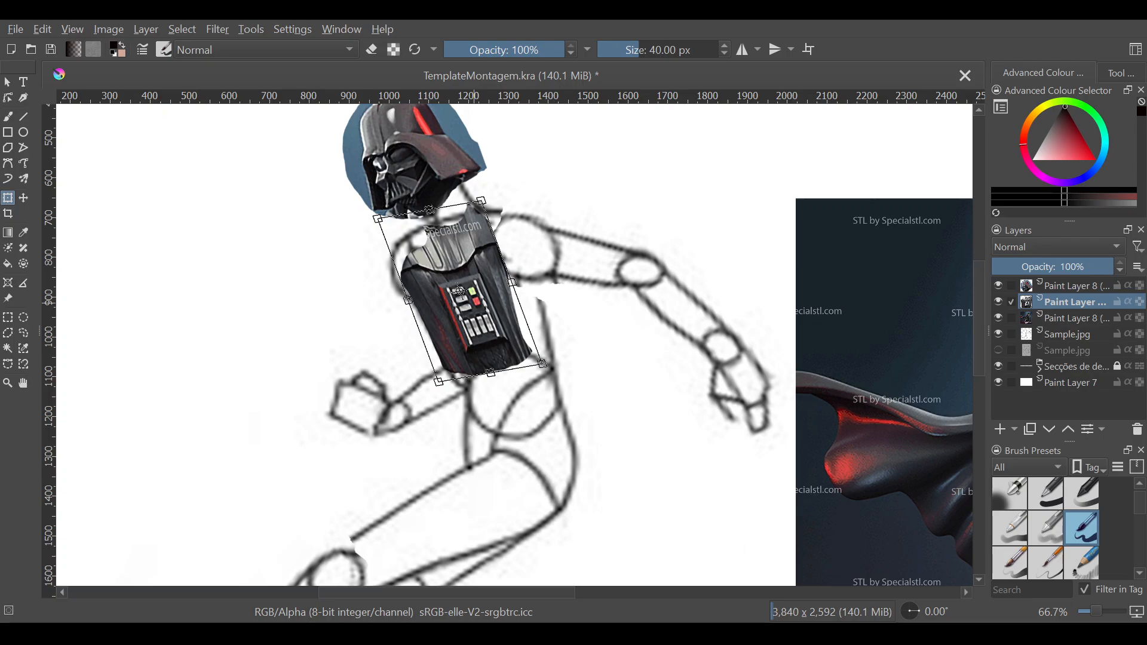
left_click_drag(512, 283, 514, 284)
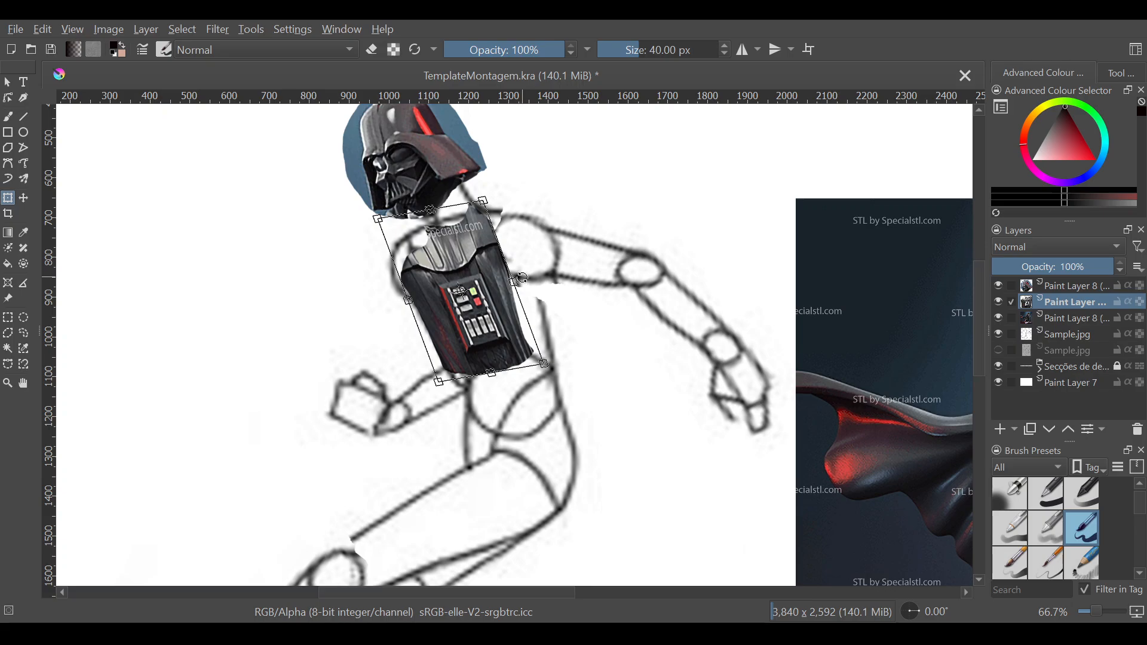
mouse_move(509, 285)
left_mouse_down()
mouse_move(503, 271)
mouse_move(518, 278)
left_mouse_up()
left_click_drag(522, 289, 525, 294)
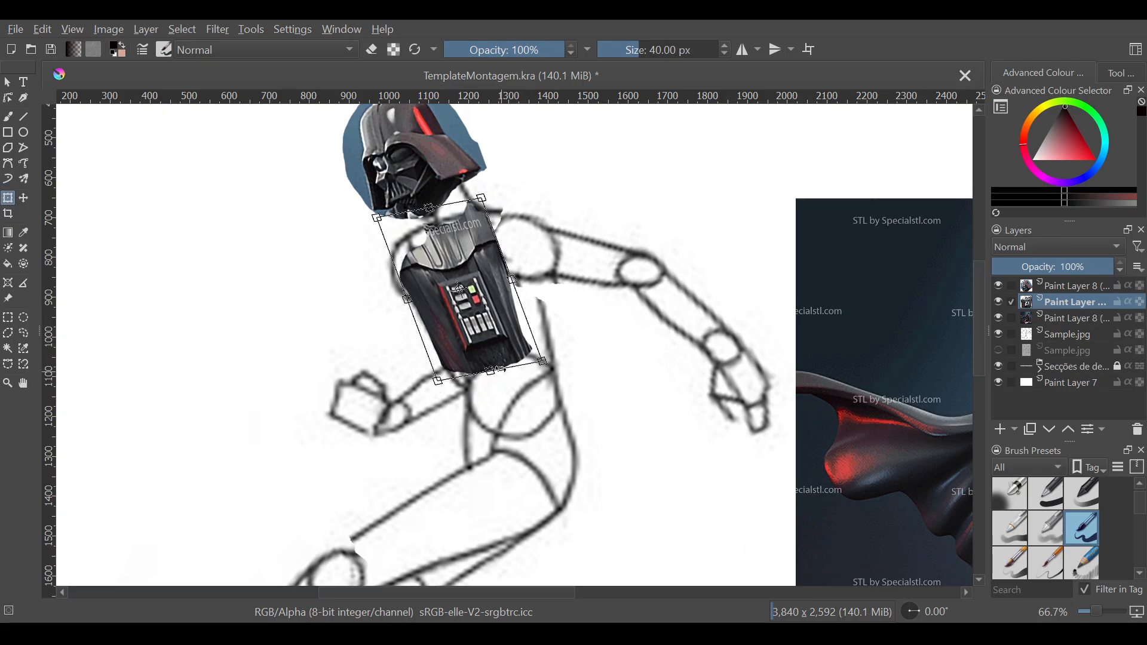
mouse_move(501, 371)
left_mouse_down()
mouse_move(522, 363)
mouse_move(513, 368)
left_mouse_up()
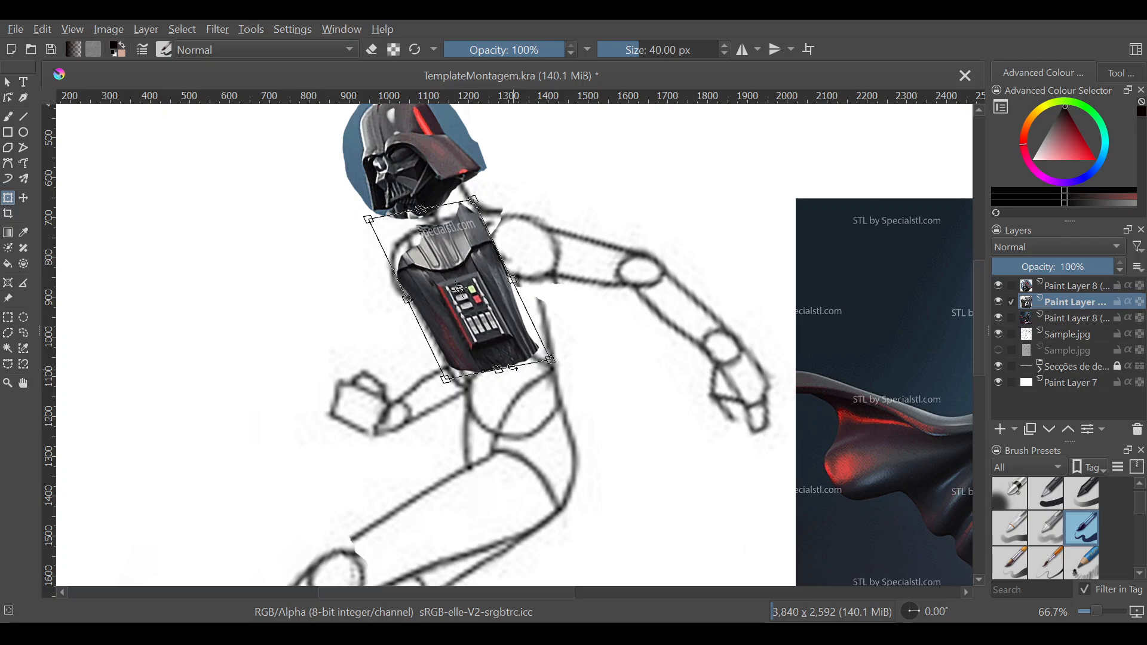
left_click_drag(481, 310, 469, 315)
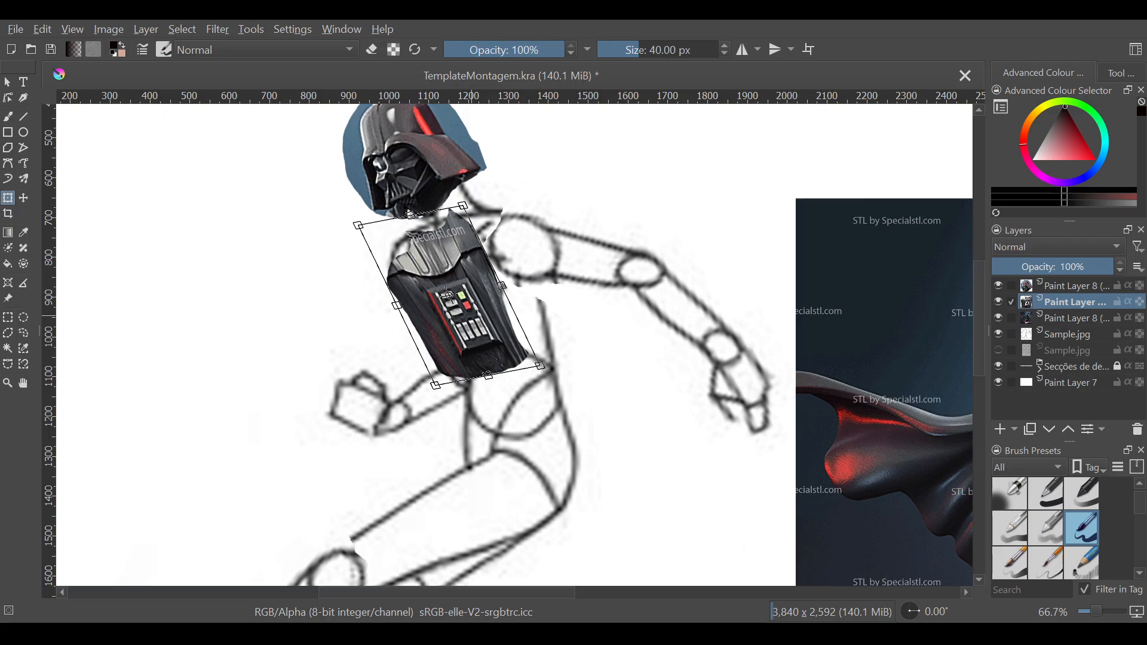
left_click(7, 82)
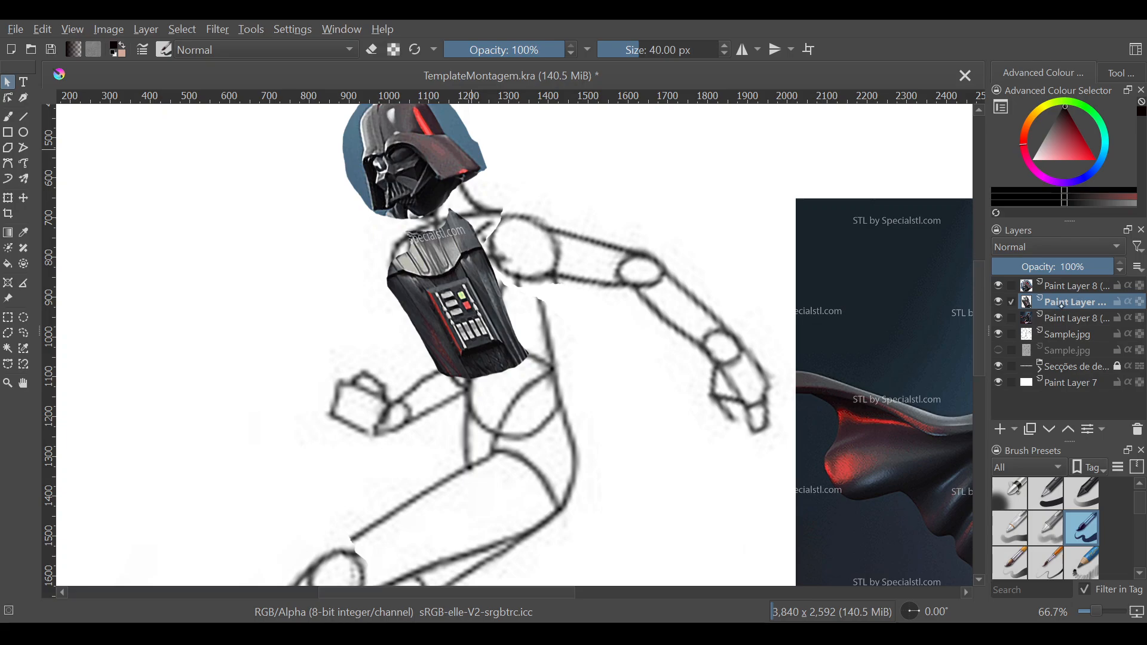
Step: Rename the pasted helmet layer as capacete
double_click(1058, 286)
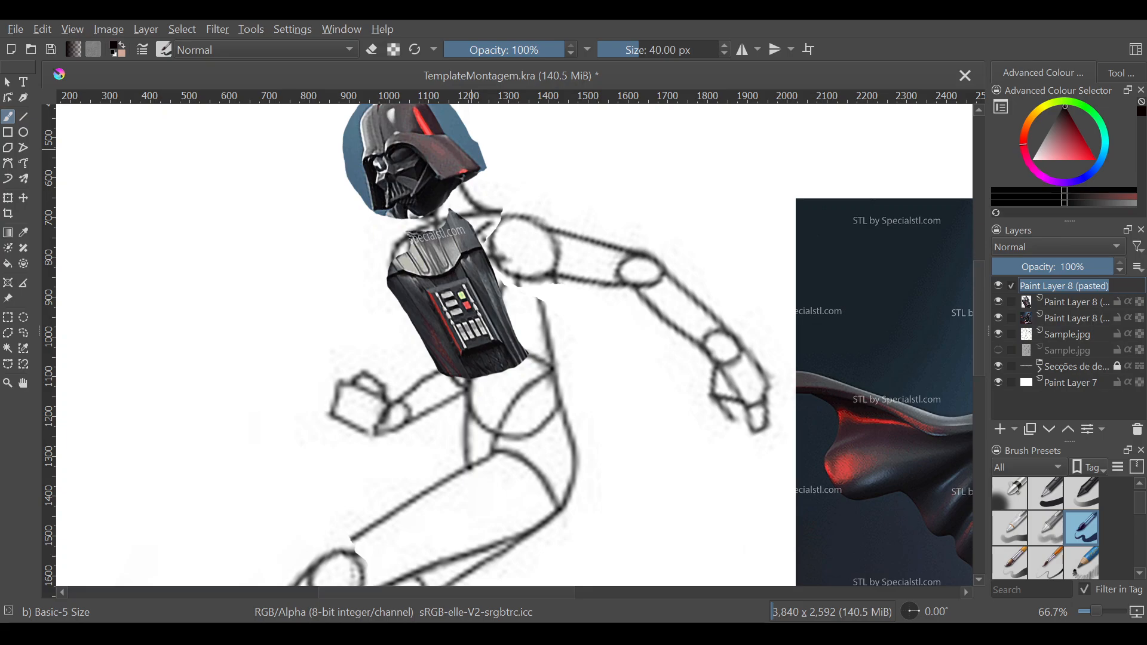
left_click(1115, 285)
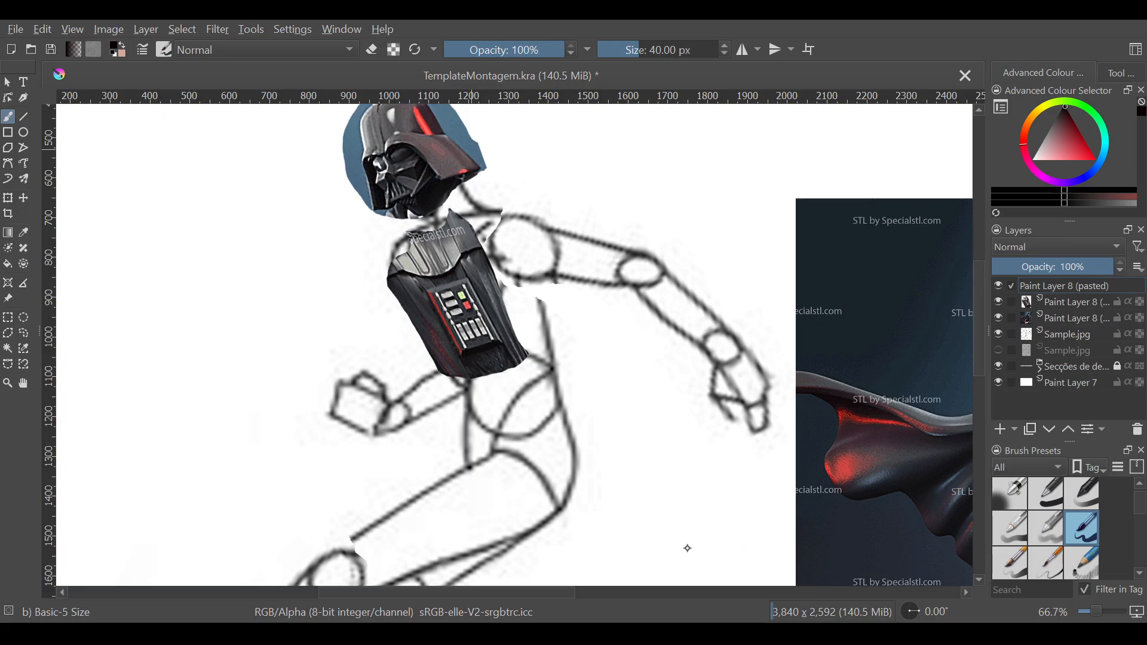
key("BackSpace")
key("BackSpace")
key("BackSpace")
key("BackSpace")
key("BackSpace")
key("BackSpace")
key("BackSpace")
key("BackSpace")
key("BackSpace")
key("BackSpace")
key("BackSpace")
key("BackSpace")
key("BackSpace")
key("BackSpace")
key("BackSpace")
key("BackSpace")
key("BackSpace")
key("BackSpace")
key("BackSpace")
key("BackSpace")
key("BackSpace")
key("BackSpace")
type("capacete")
key("Return")
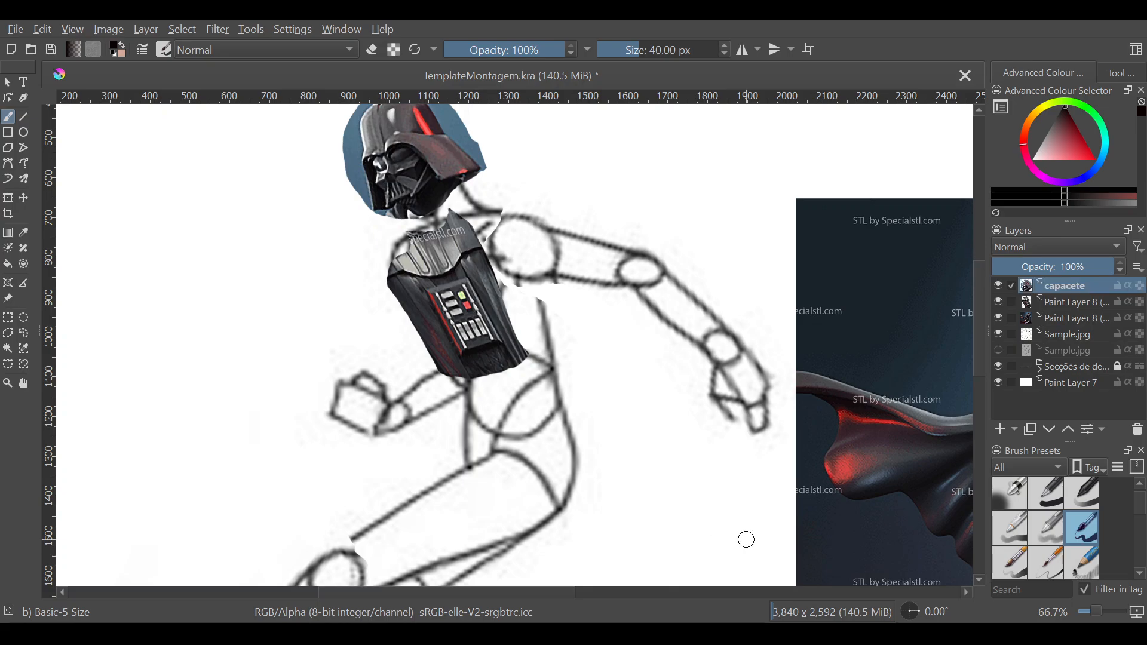
Step: Rename the pasted chest armour layer as torso
left_click(1057, 302)
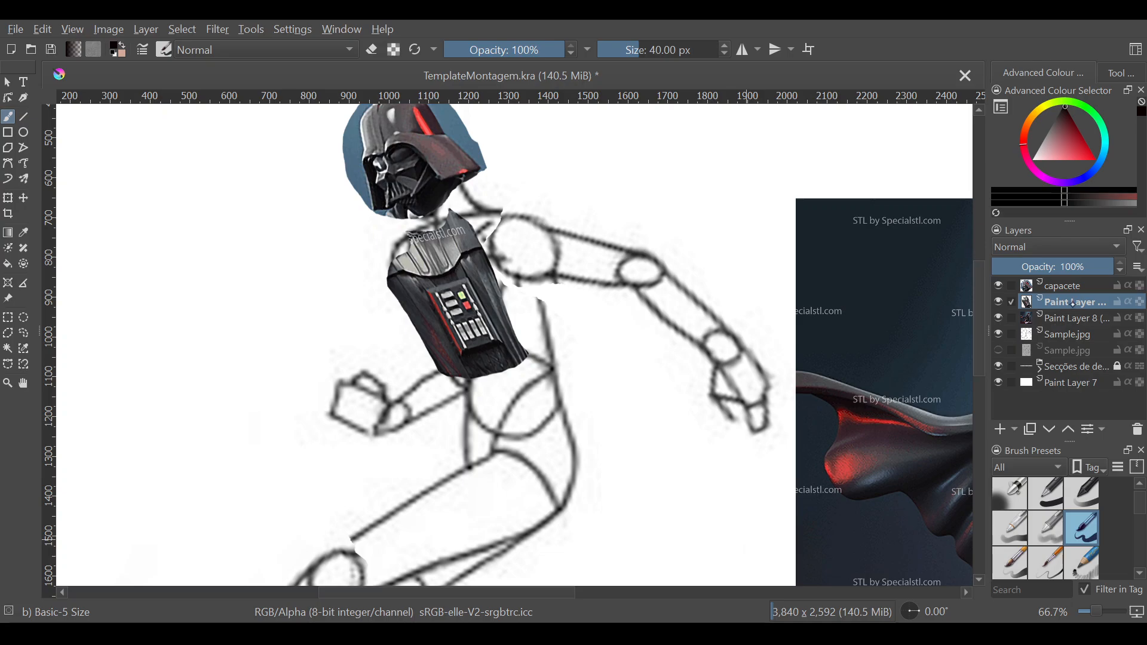
double_click(1080, 302)
key("BackSpace")
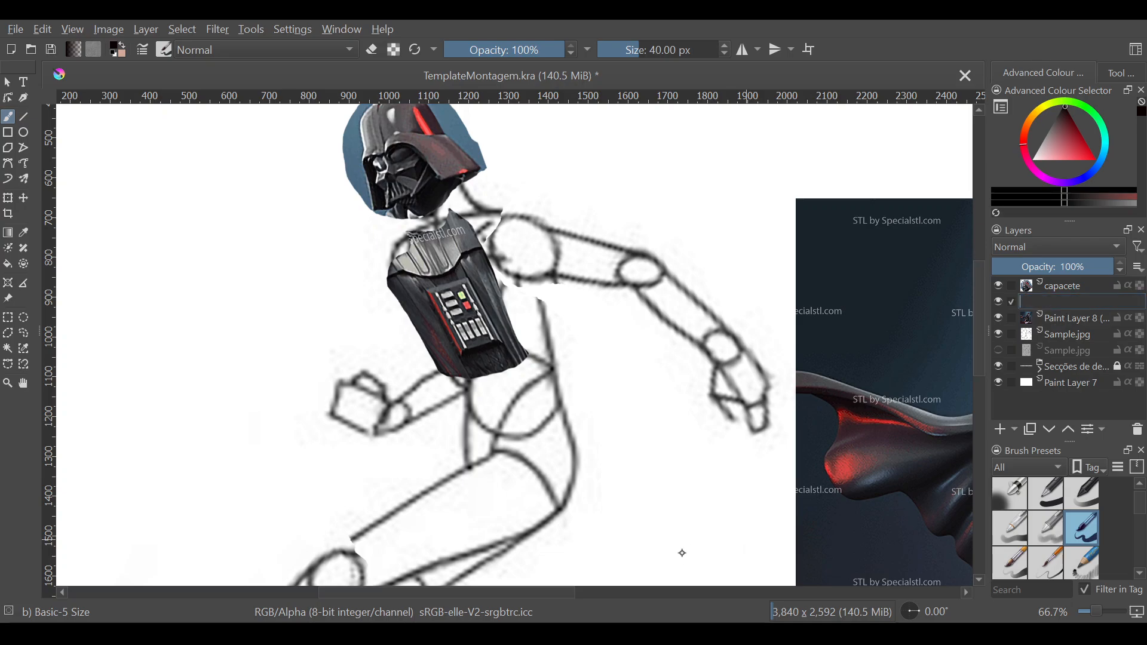
type("torso")
key("Return")
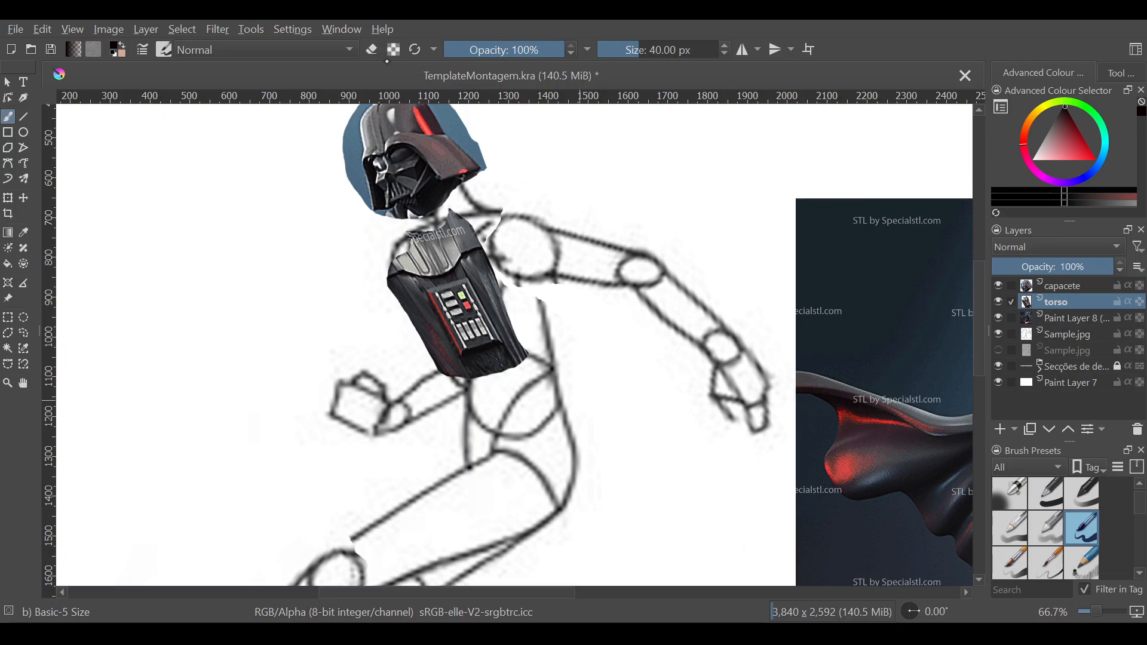
key("e")
left_click_drag(412, 302, 422, 332)
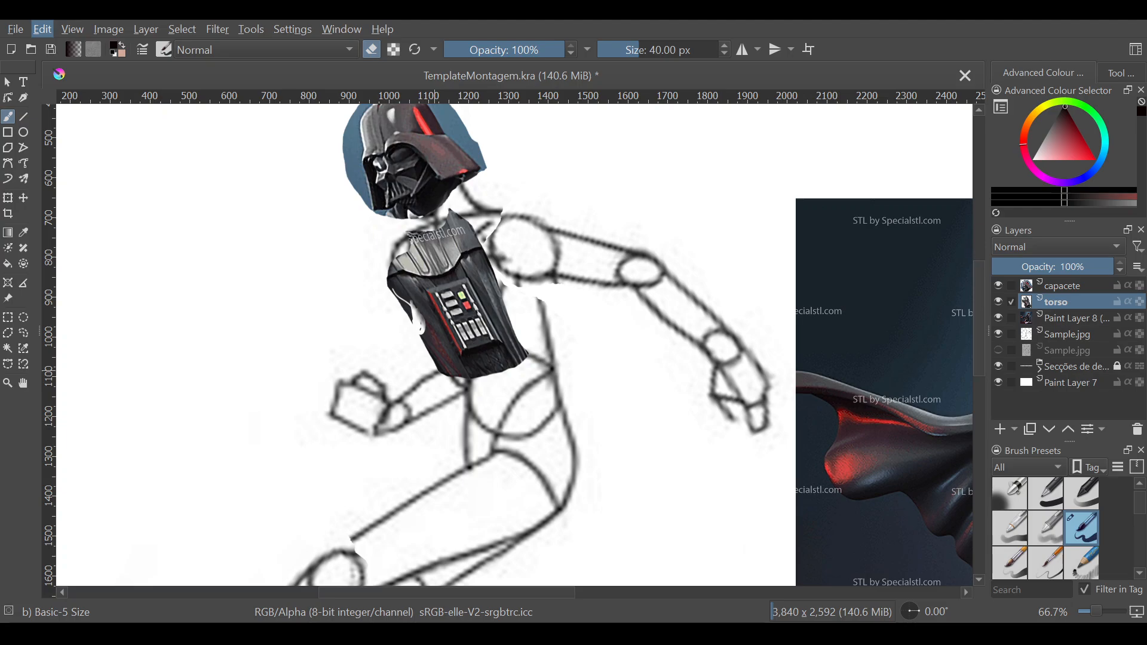
key("ctrl+z")
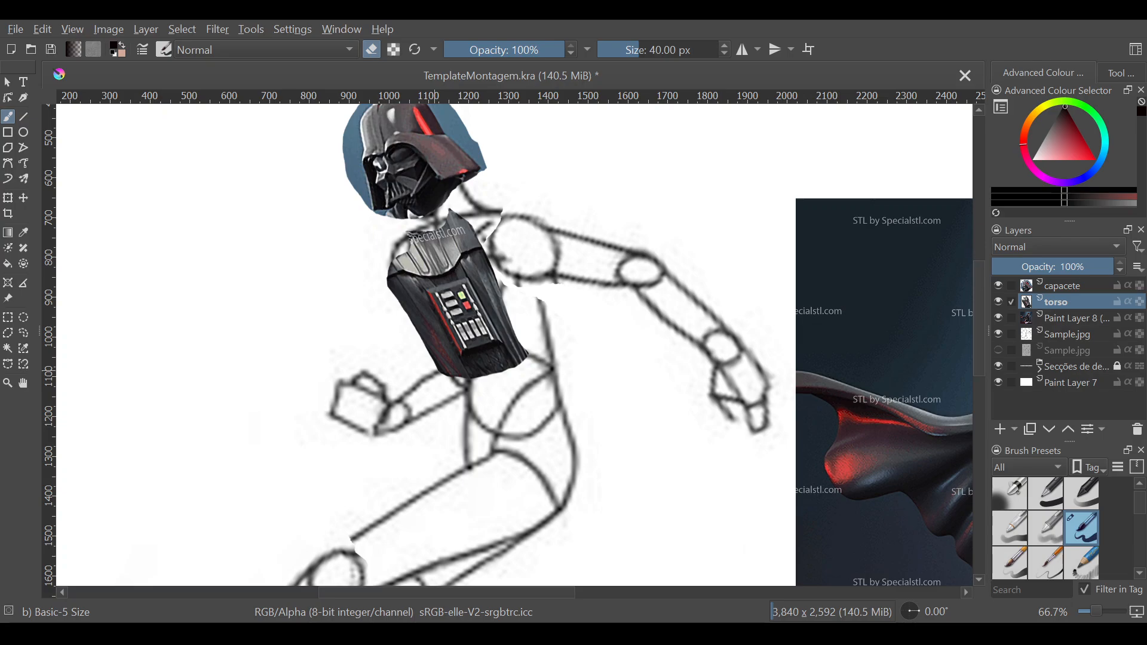
Step: Move the torso layer above the capacete layer and lower its opacity to 57%
left_click(1069, 429)
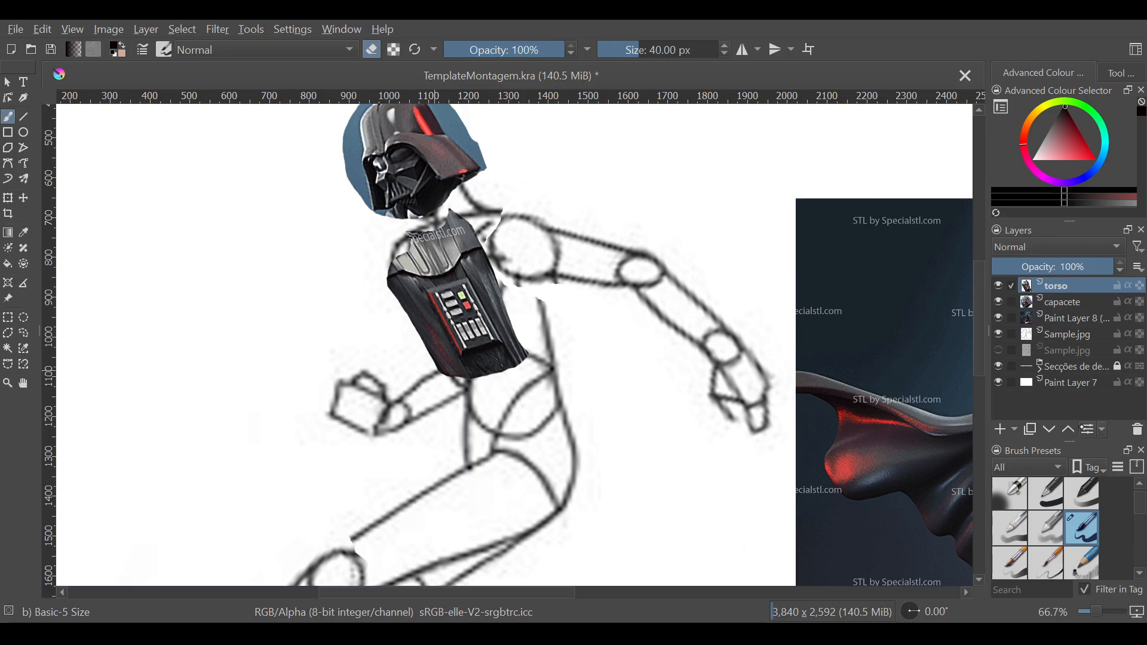
left_click(1069, 302)
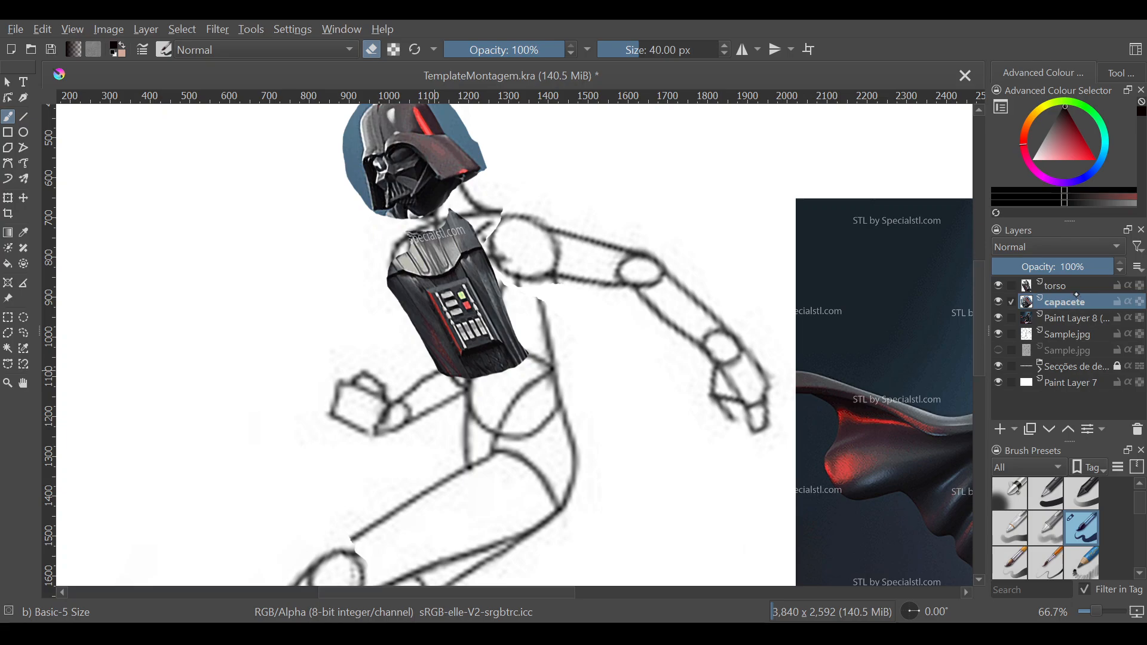
left_click(1072, 287)
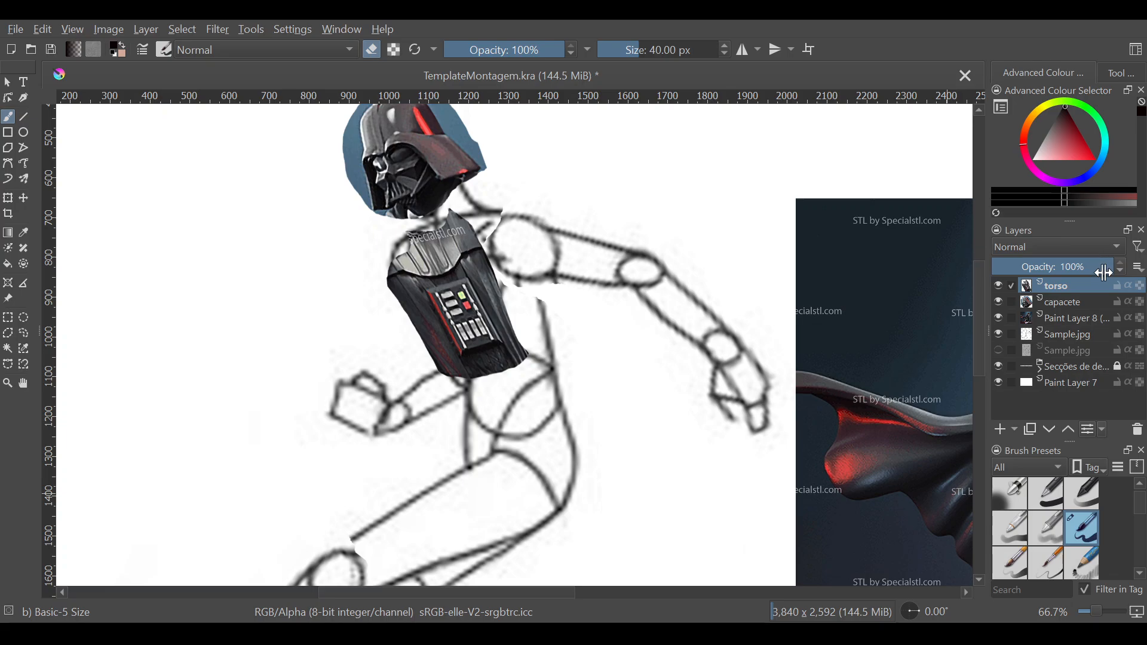
left_click(1077, 267)
mouse_move(1077, 266)
left_mouse_down()
mouse_move(1059, 266)
mouse_move(1111, 266)
mouse_move(1062, 267)
left_mouse_up()
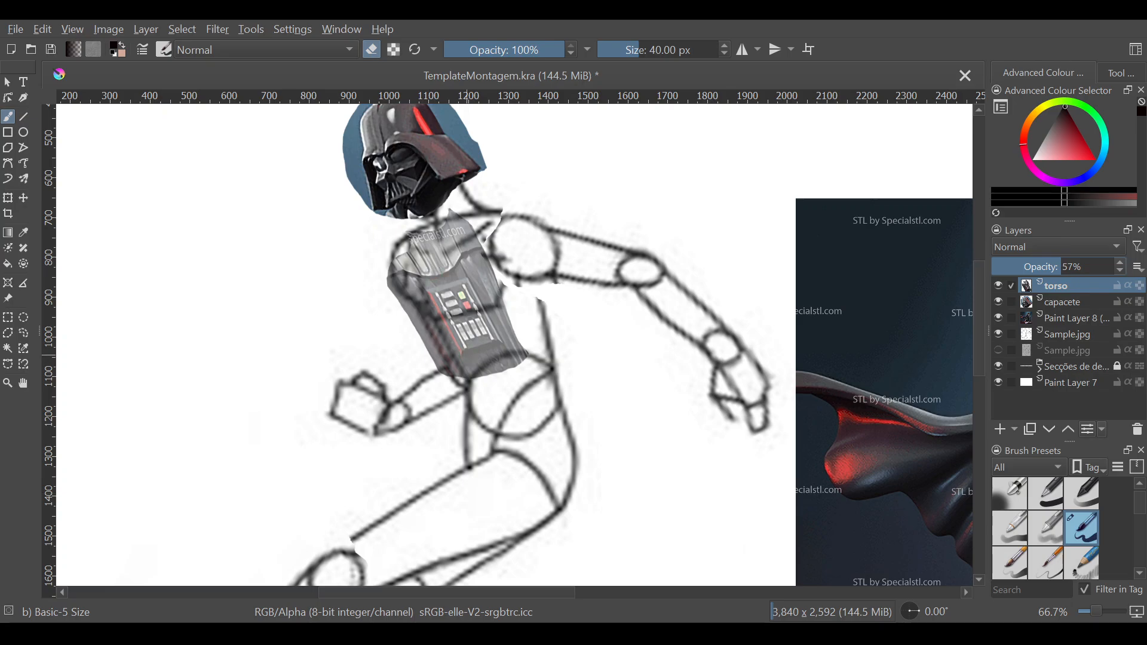
Step: Trim the armour's left edge along the skeleton outline with the Eraser Circle brush at 50 px, and set the torso layer's opacity to 100%
key("e")
left_click(372, 51)
scroll(1033, 514, "up", 1)
left_click(1011, 496)
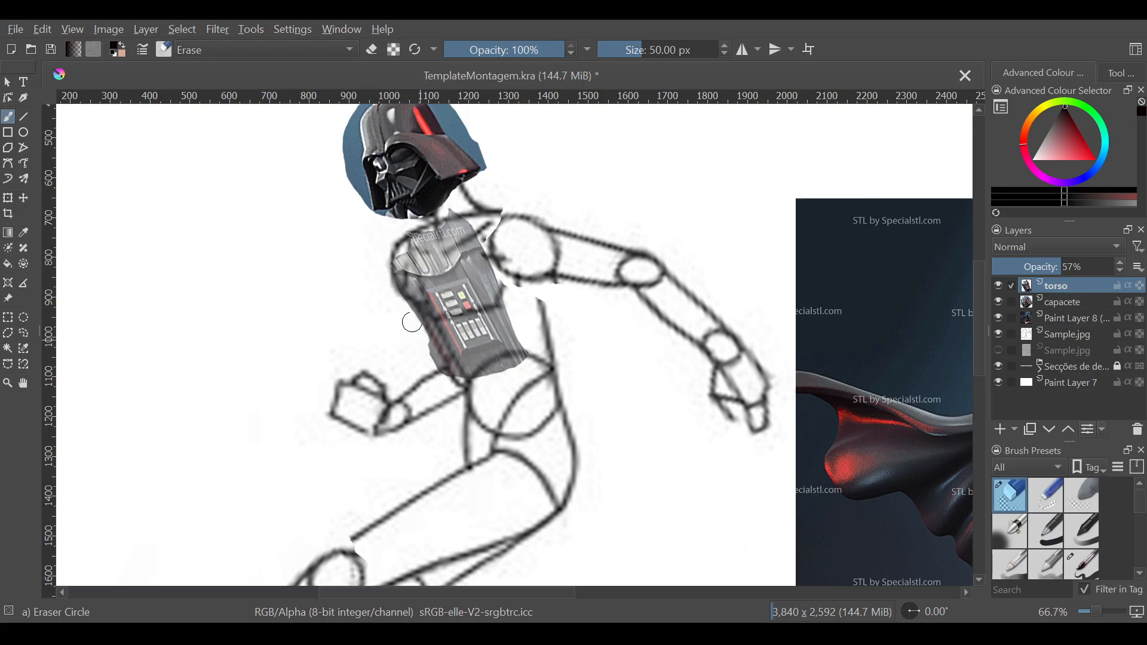
mouse_move(394, 291)
left_mouse_down()
mouse_move(483, 418)
mouse_move(425, 358)
mouse_move(457, 398)
mouse_move(439, 368)
left_mouse_up()
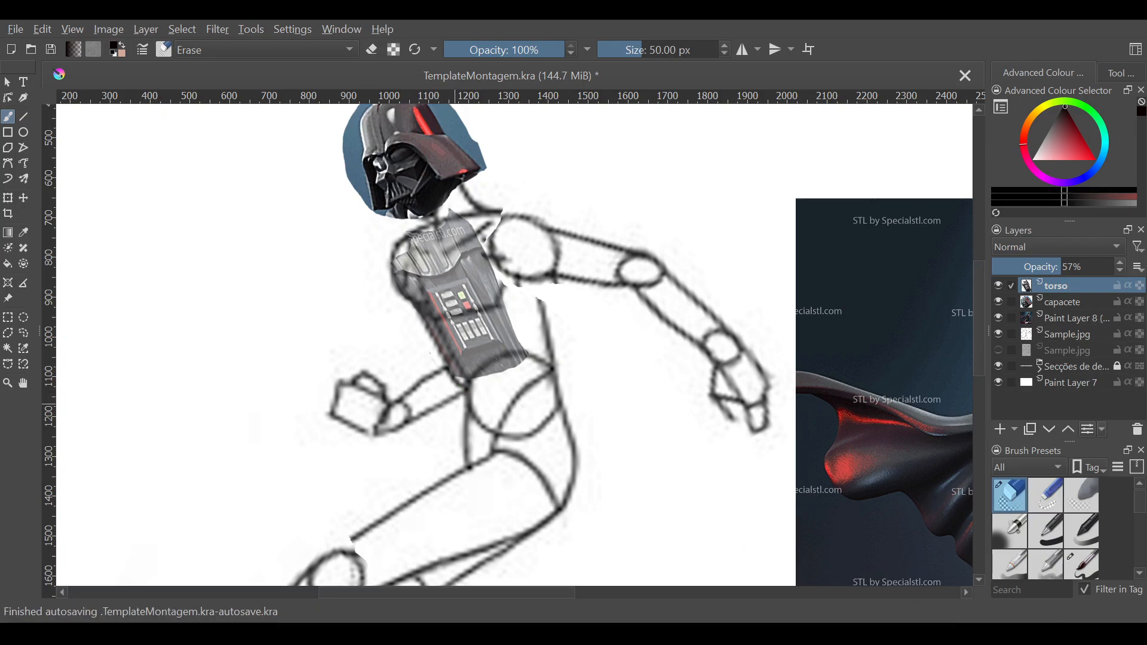
left_click_drag(1059, 266, 1125, 269)
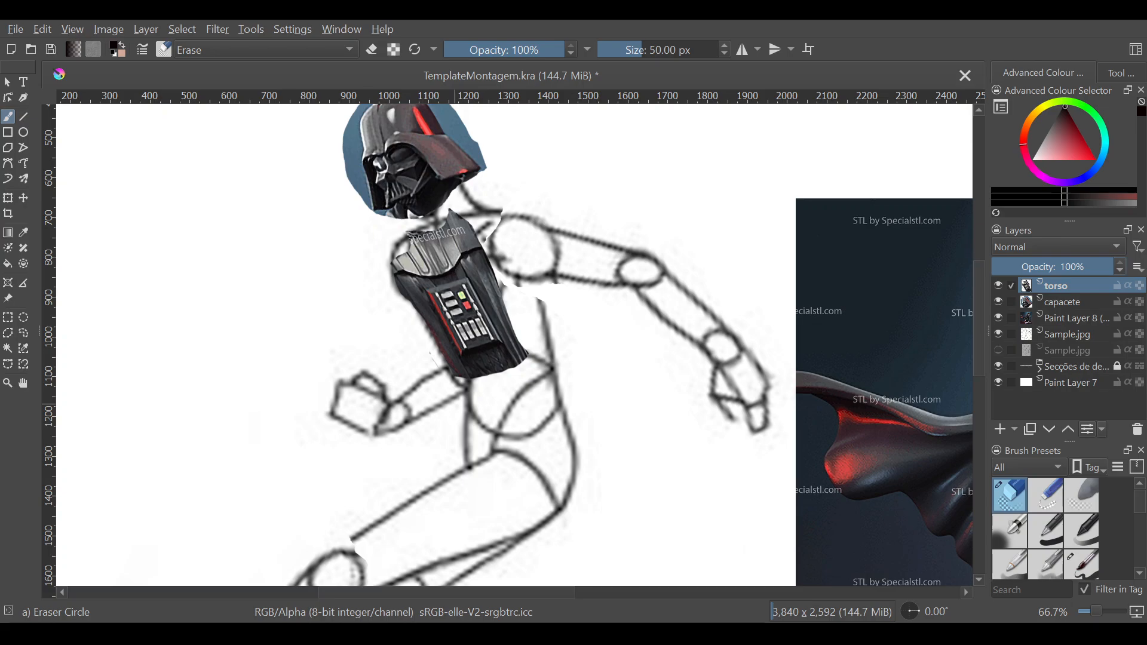
Step: Switch from the eraser to the Basic-5 Size brush preset at 40 px
key("p")
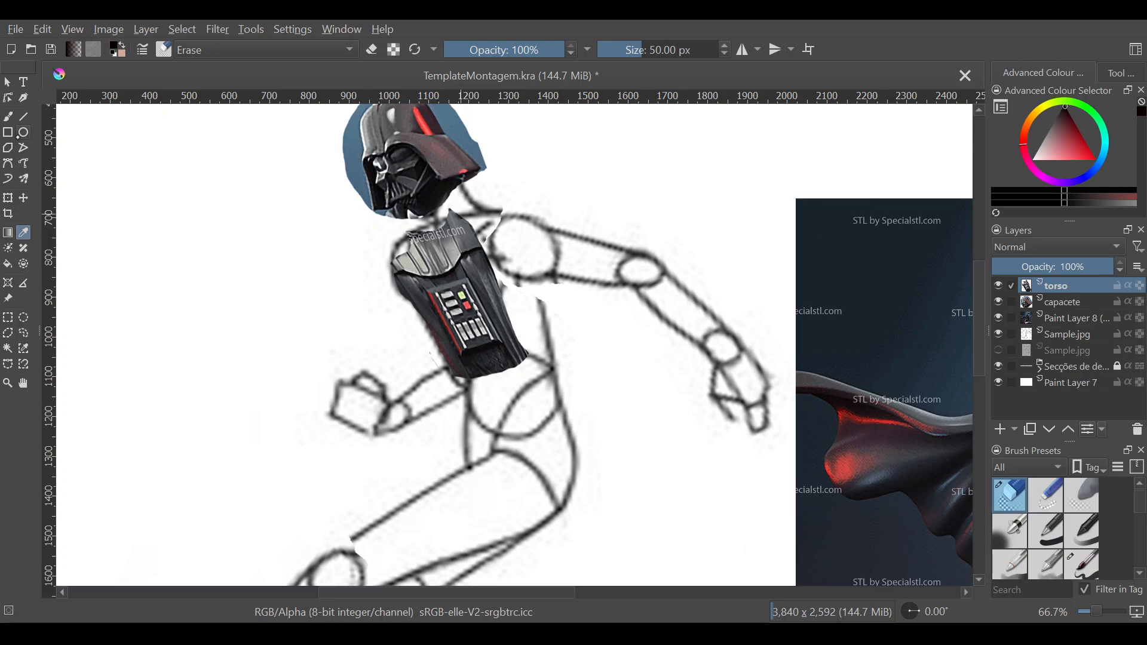
key("b")
key("e")
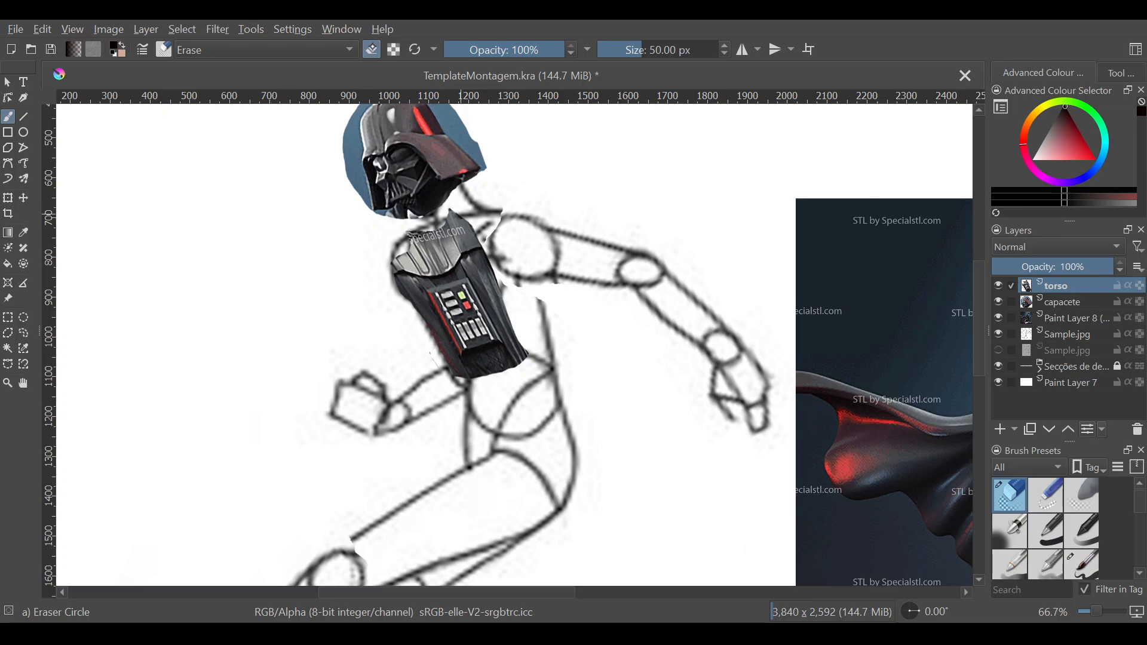
key("e")
scroll(1132, 530, "down", 3)
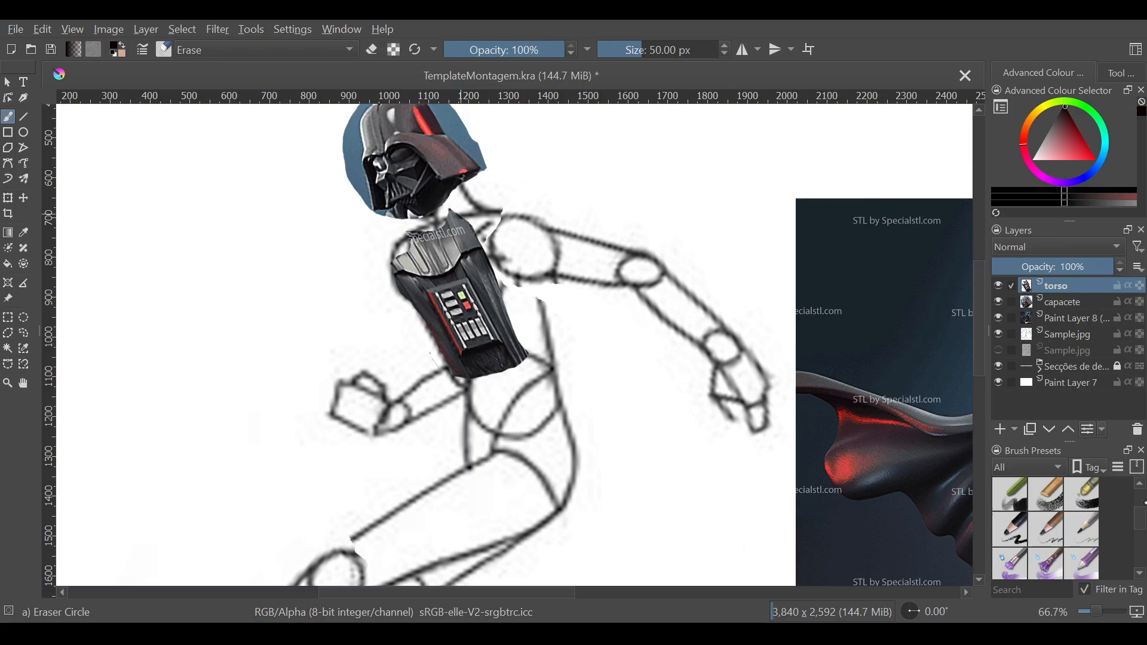
scroll(1139, 499, "down", 2)
scroll(1140, 500, "up", 3)
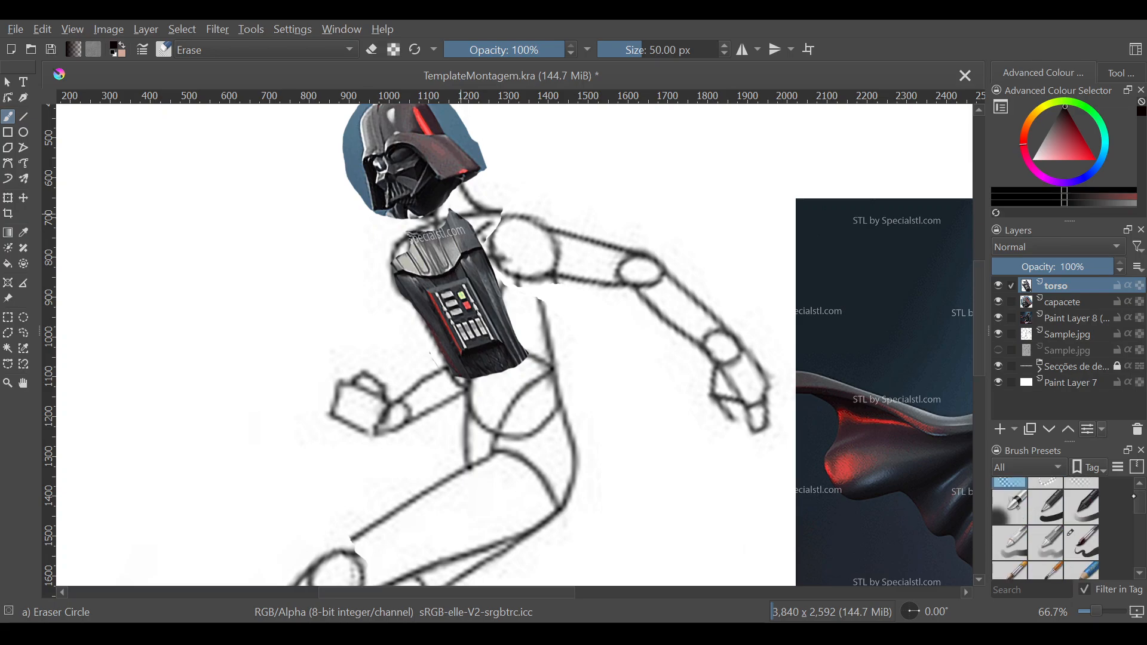
left_click(1082, 543)
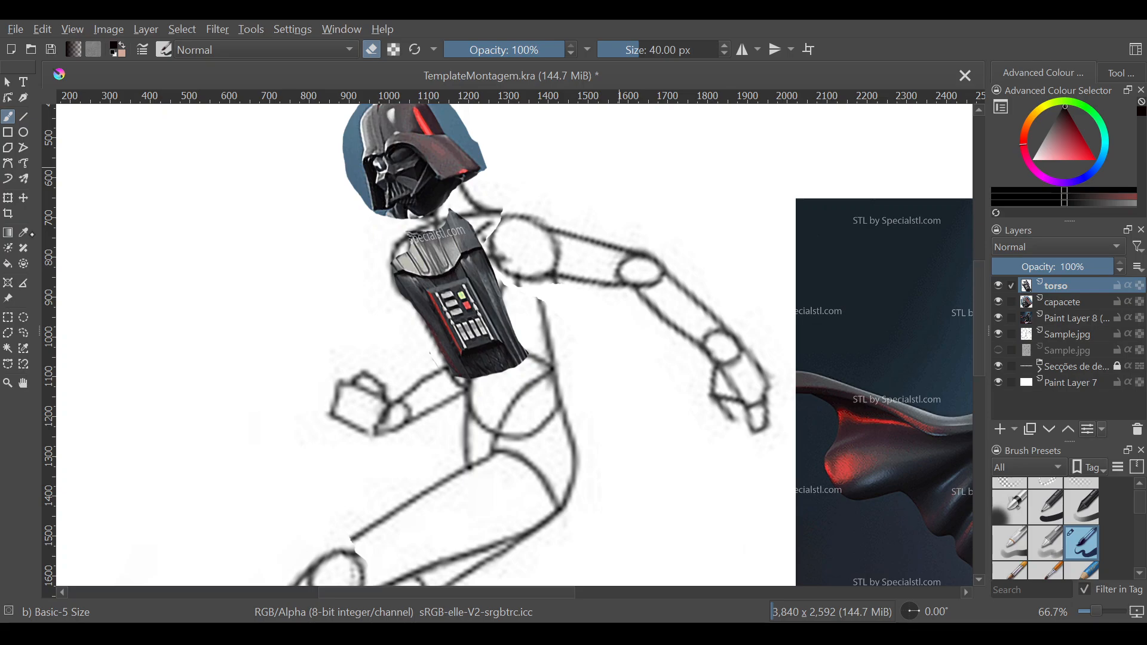
Step: Sample the near-black colour under the helmet and paint in the missing neck between the helmet and the chest armour
left_click(24, 232)
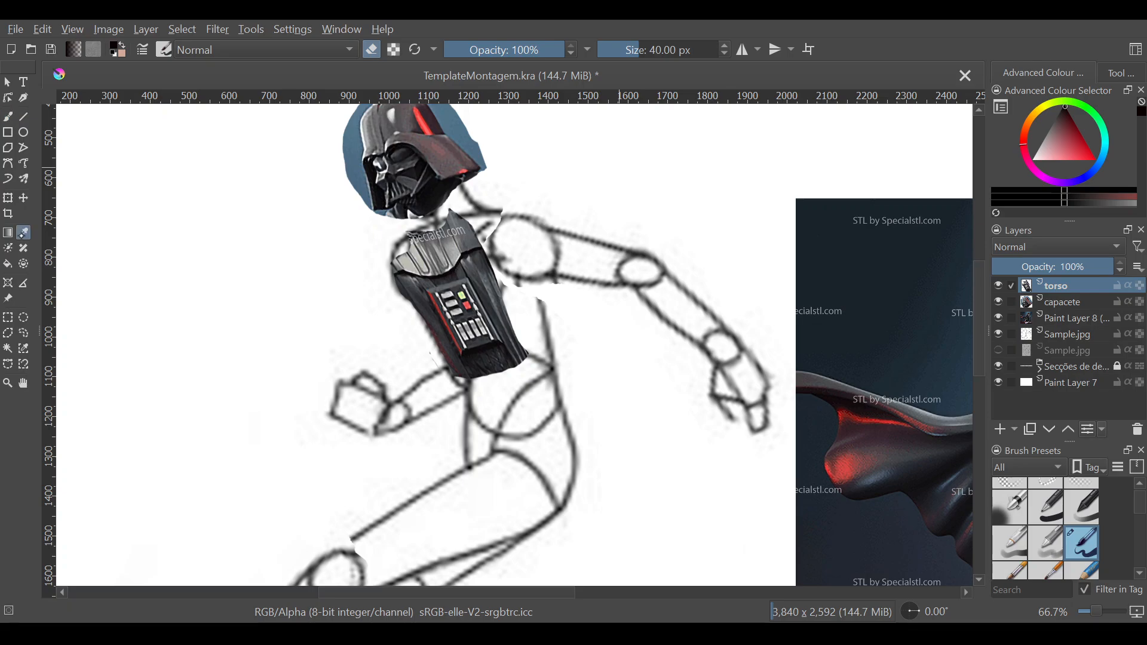
left_click(445, 192)
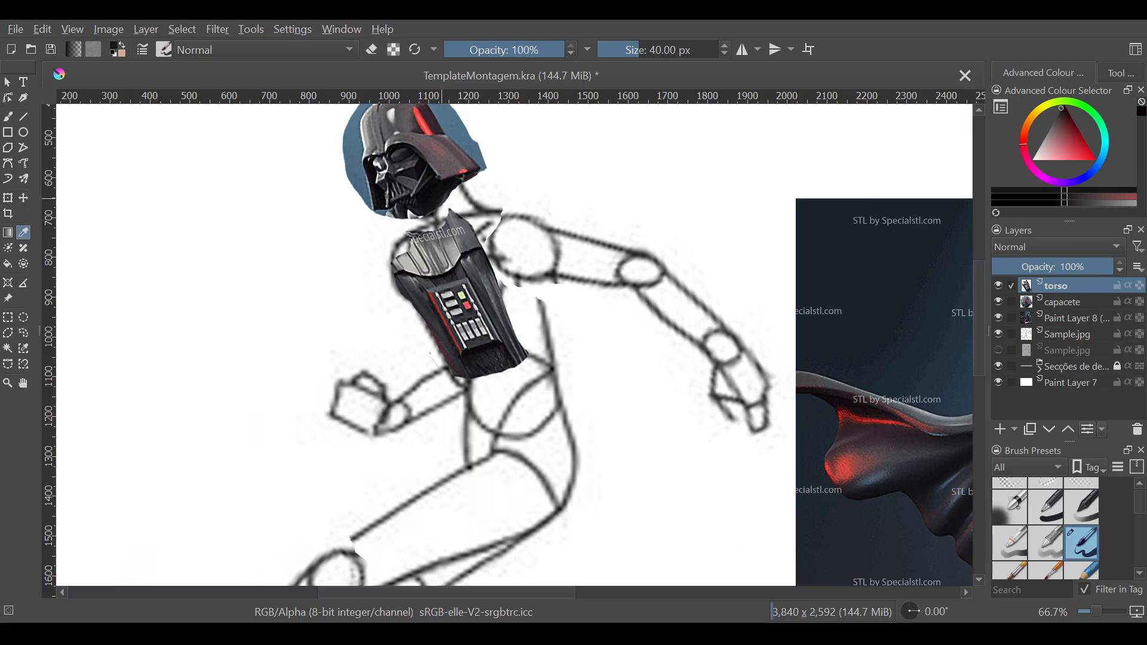
key("b")
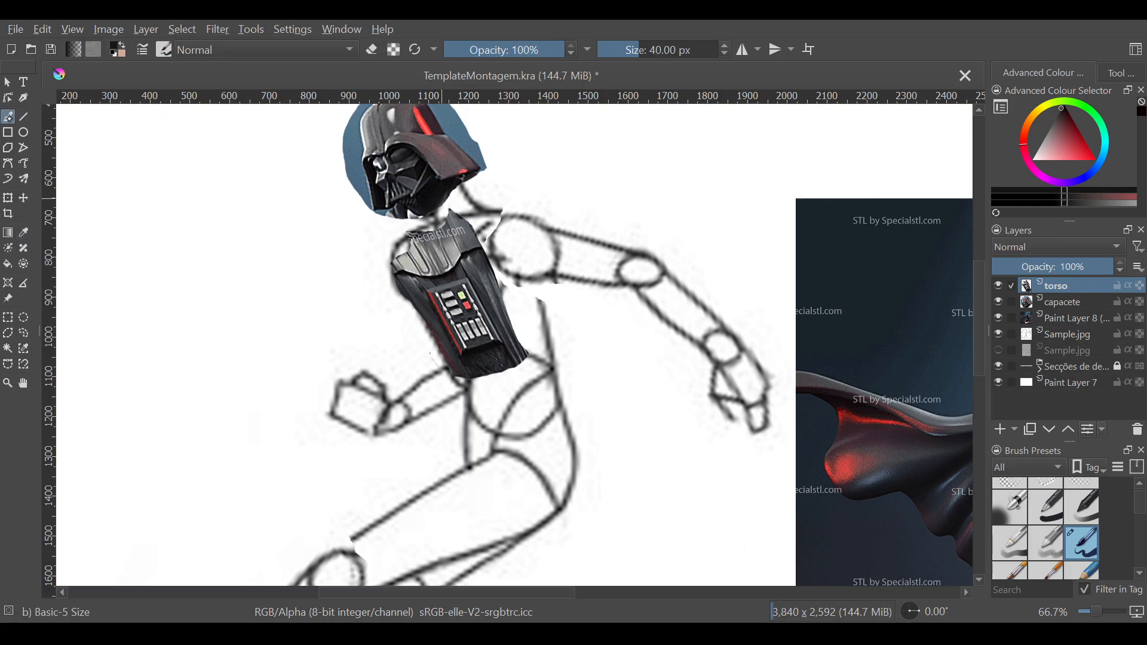
mouse_move(467, 207)
left_mouse_down()
mouse_move(458, 194)
mouse_move(443, 199)
mouse_move(473, 203)
mouse_move(461, 189)
left_mouse_up()
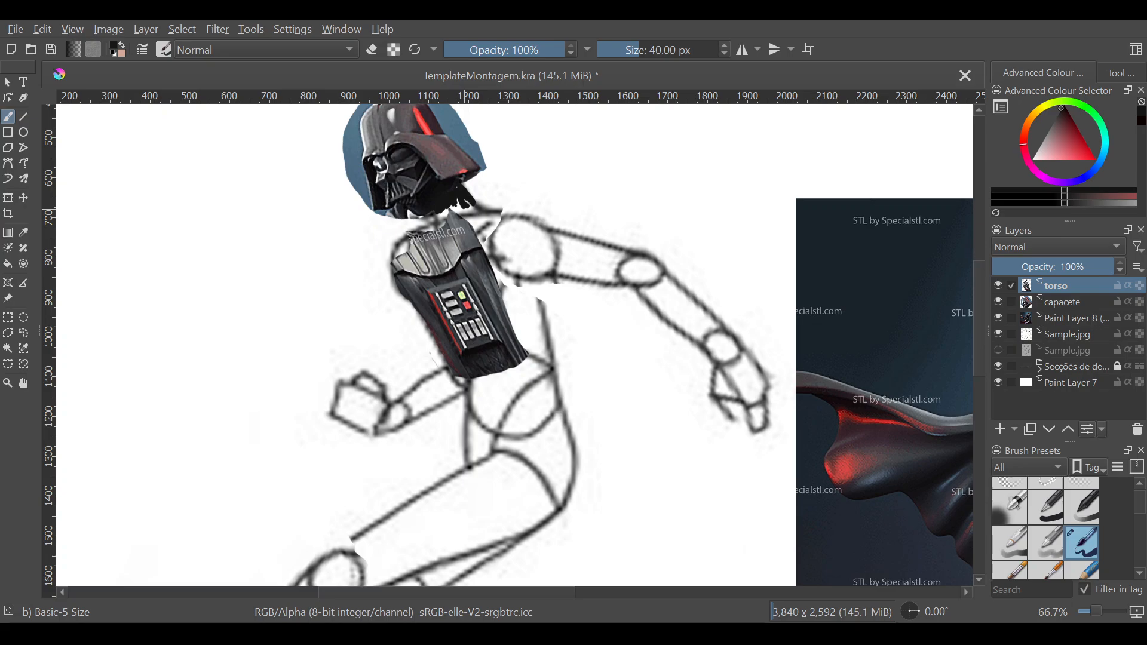
mouse_move(442, 206)
left_mouse_down()
mouse_move(418, 221)
mouse_move(429, 214)
left_mouse_up()
left_click_drag(426, 229, 427, 222)
left_click_drag(435, 221, 440, 225)
left_click_drag(454, 211, 466, 200)
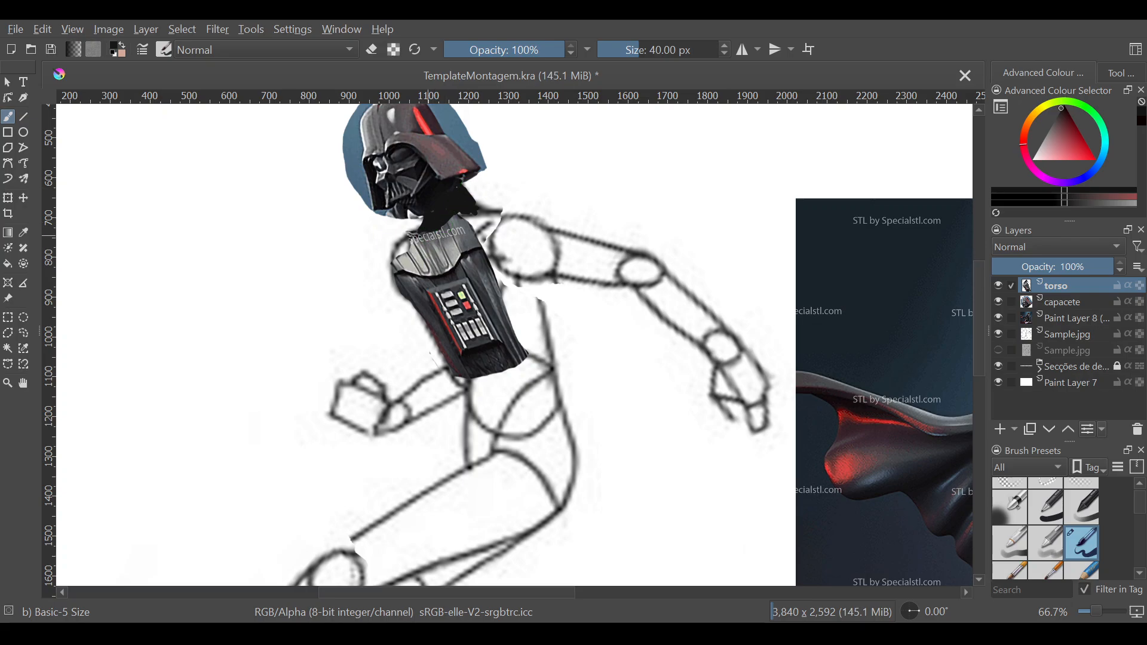
left_click_drag(430, 214, 423, 215)
Step: Set brush smoothing to Basic and paint a stroke in the shoulder circle with the dark colour sampled from the armour's edge
left_click(30, 232)
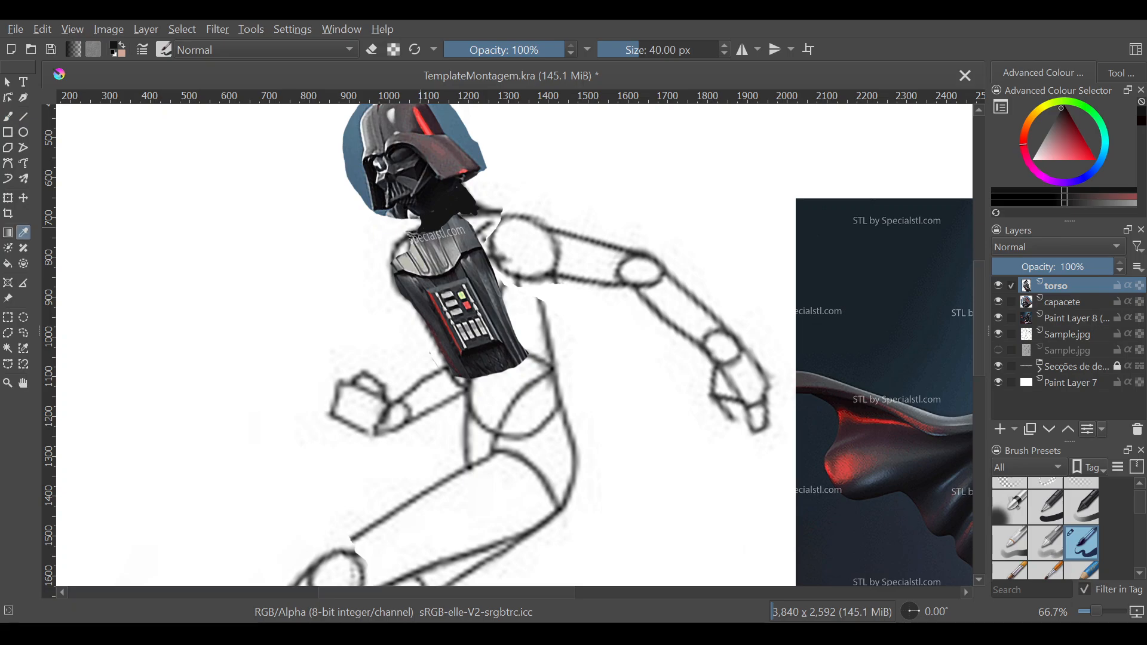
left_click(485, 263)
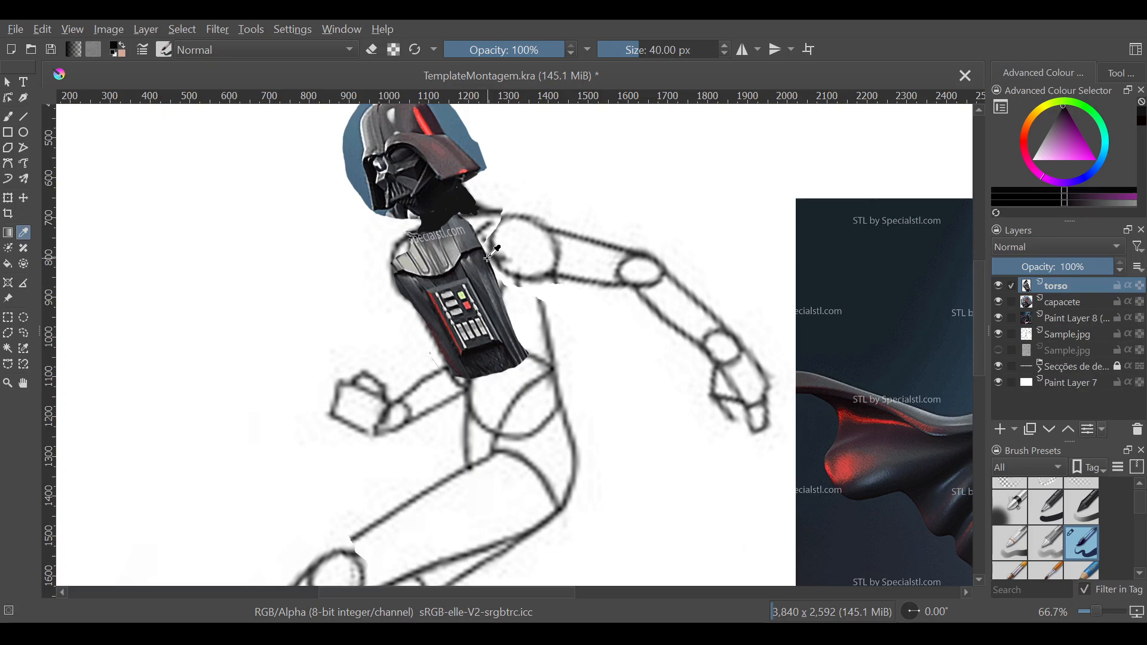
left_click(488, 260)
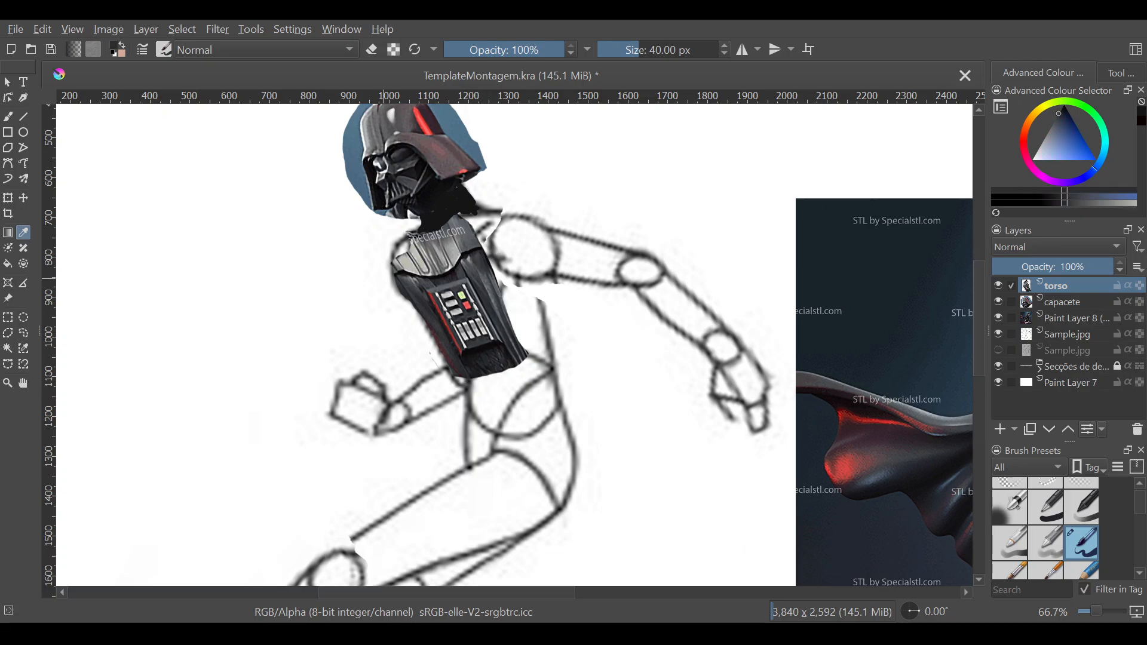
key("b")
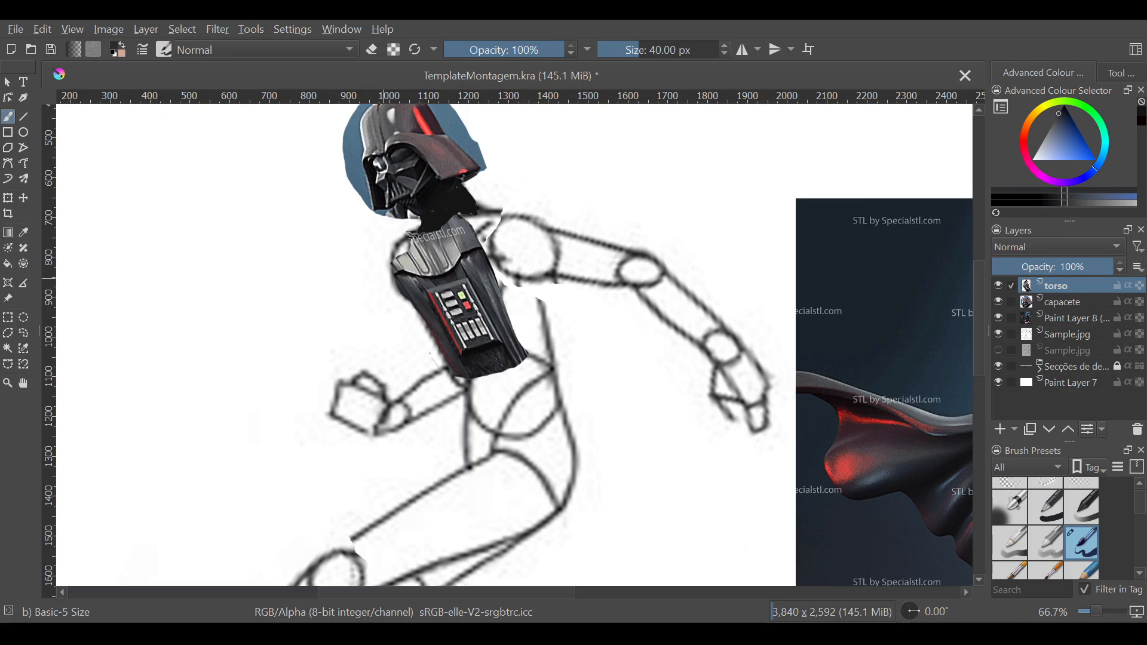
left_click(1117, 70)
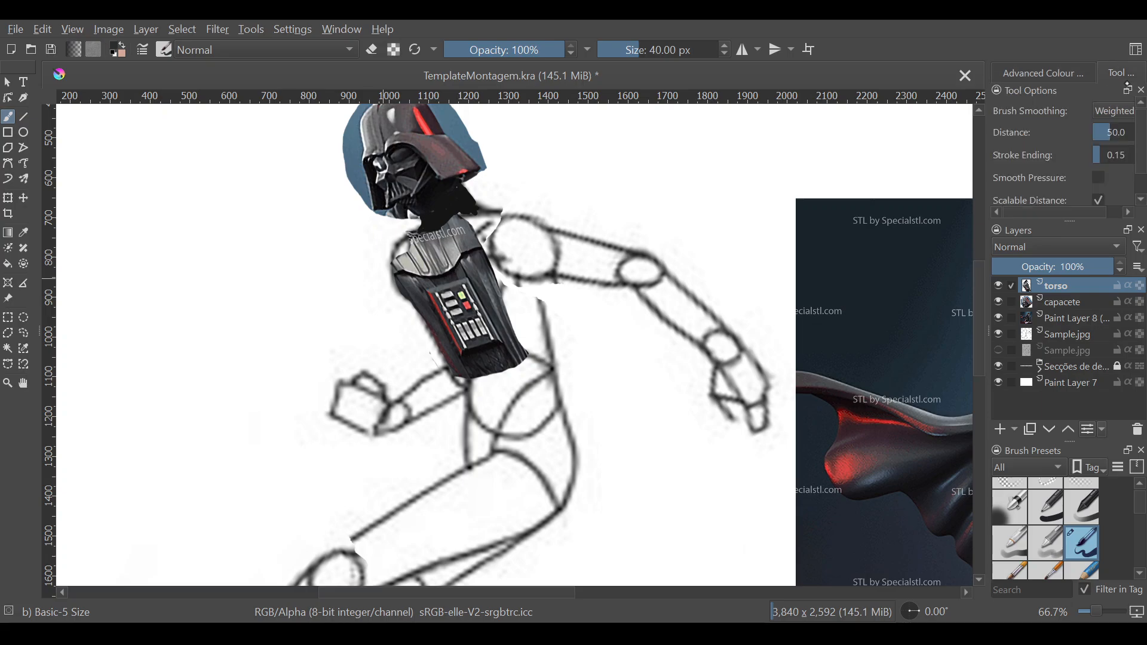
left_click(1124, 111)
left_click(1116, 95)
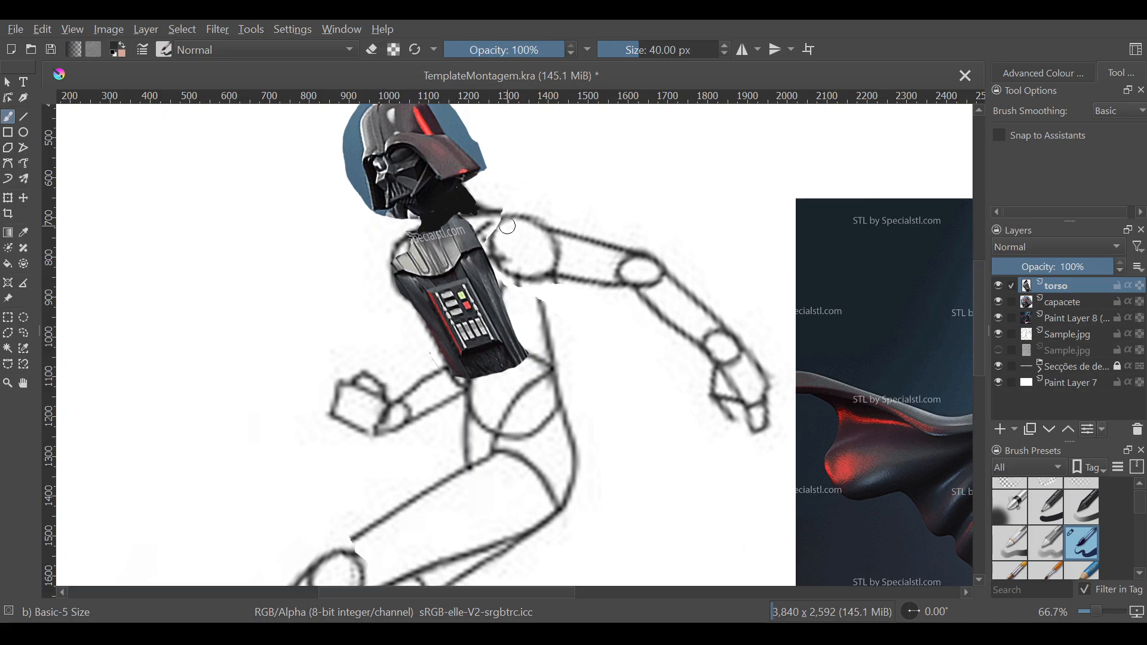
left_click_drag(507, 227, 515, 280)
Step: Draw test strokes on the blank canvas beside the figure, first with Basic and then with Weighted brush smoothing
left_click(1043, 73)
left_click(1123, 72)
mouse_move(696, 220)
left_mouse_down()
mouse_move(711, 168)
mouse_move(790, 165)
left_mouse_up()
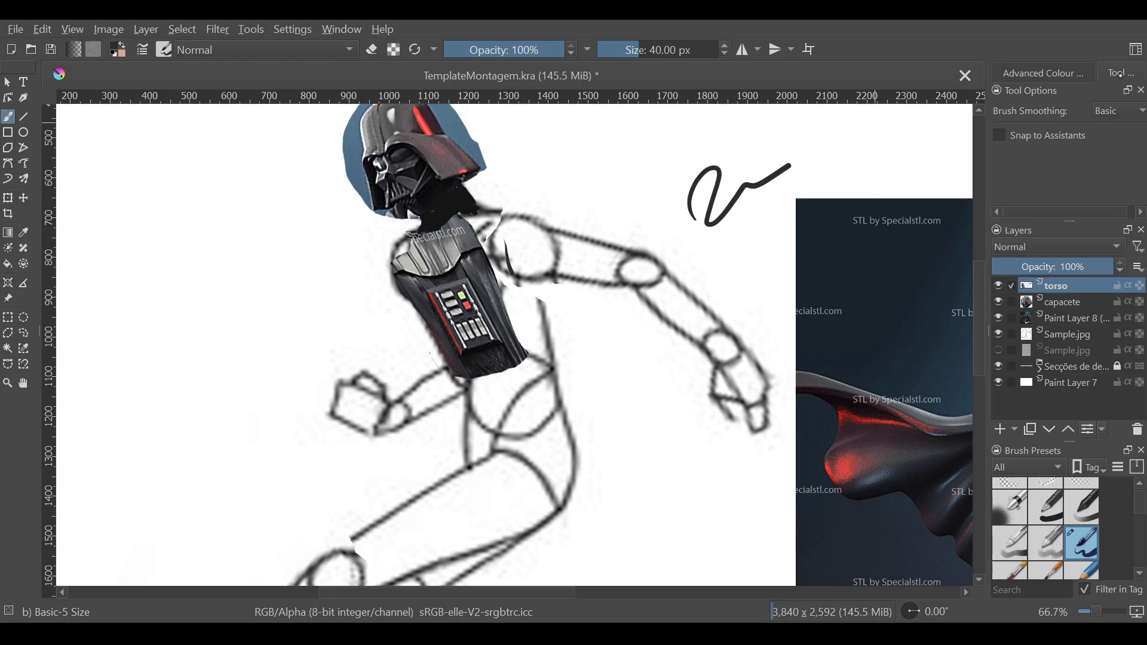
left_click(1101, 110)
left_click(1111, 125)
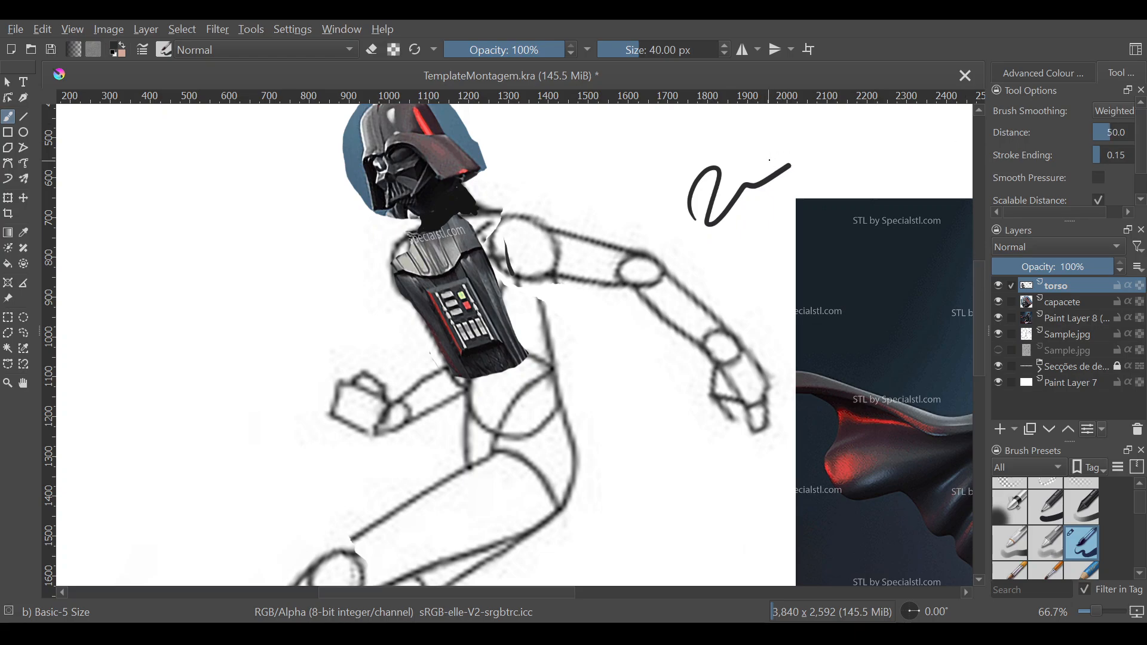
left_click_drag(771, 157, 820, 150)
mouse_move(738, 230)
left_mouse_down()
mouse_move(795, 182)
mouse_move(862, 170)
left_mouse_up()
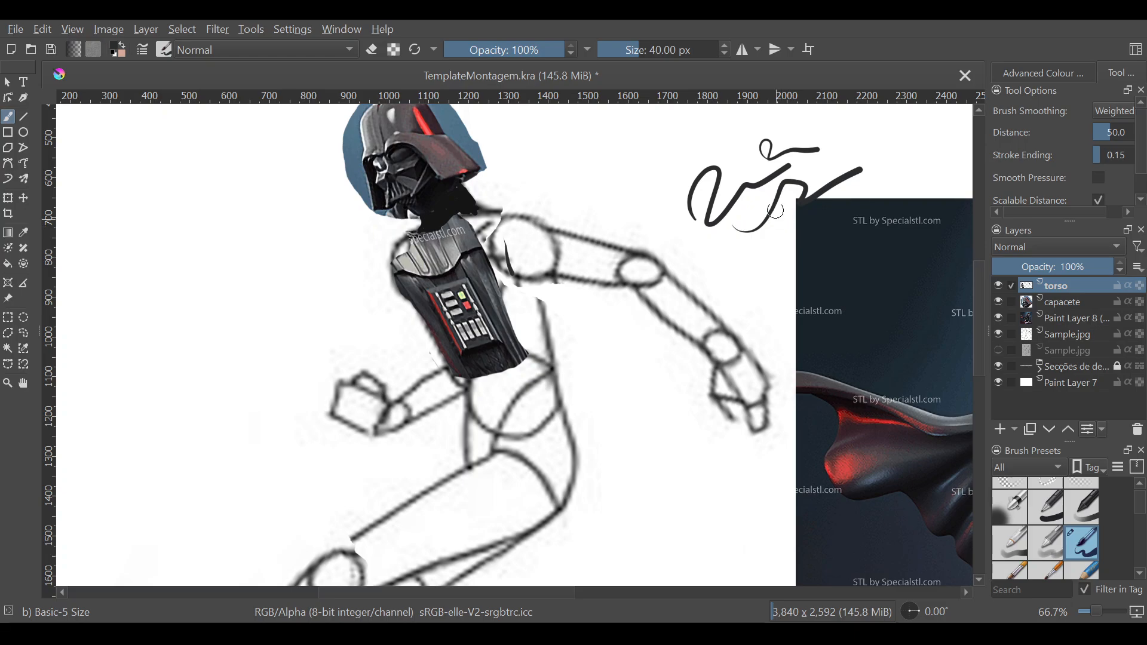
left_click_drag(696, 159, 751, 143)
mouse_move(652, 175)
left_mouse_down()
mouse_move(673, 149)
mouse_move(702, 176)
mouse_move(770, 136)
left_mouse_up()
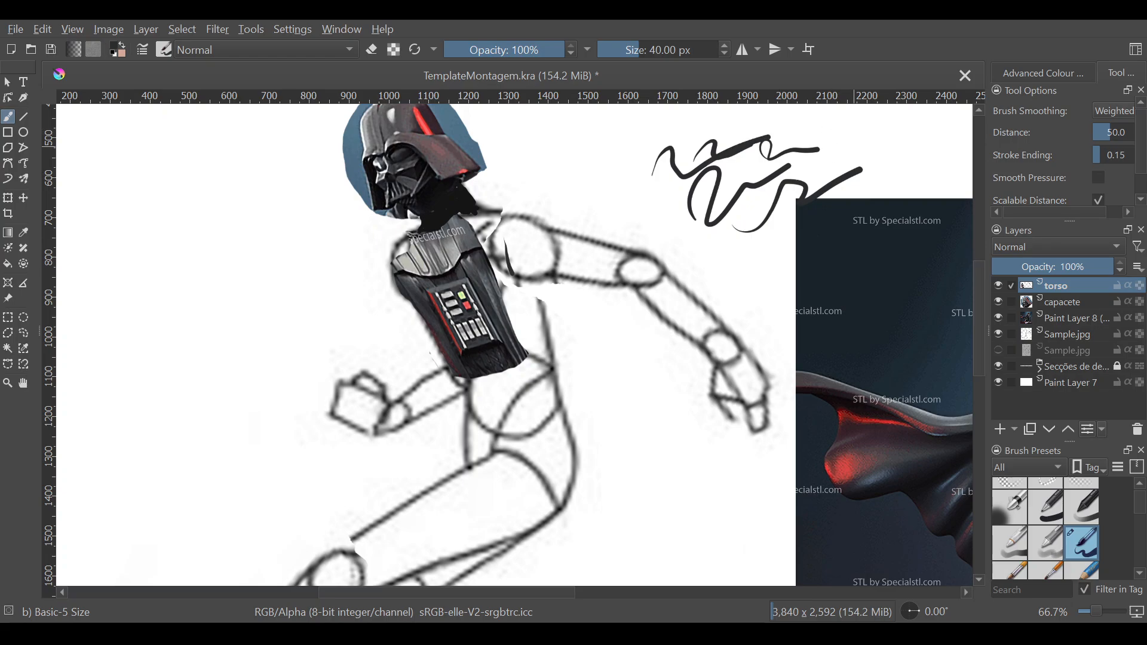
mouse_move(839, 150)
left_mouse_down()
mouse_move(911, 138)
mouse_move(920, 163)
mouse_move(953, 148)
left_mouse_up()
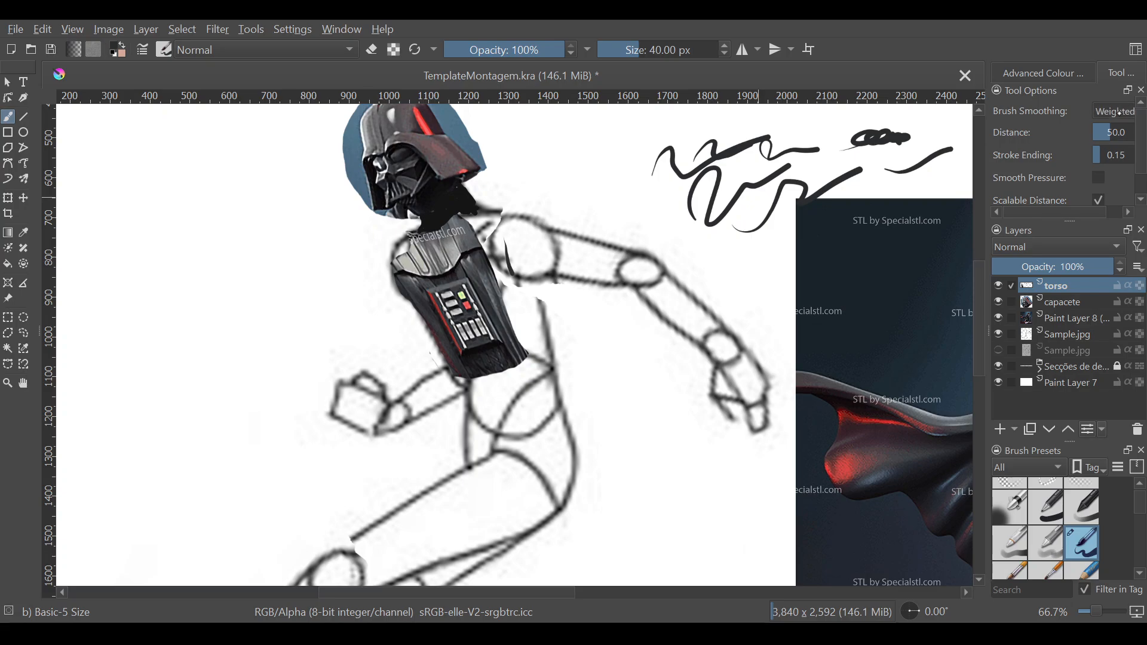
Step: Draw further test strokes with Basic and Stabiliser smoothing, and return the brush smoothing to Basic
scroll(1109, 107, "up", 1)
mouse_move(726, 230)
left_mouse_down()
mouse_move(794, 160)
mouse_move(864, 154)
left_mouse_up()
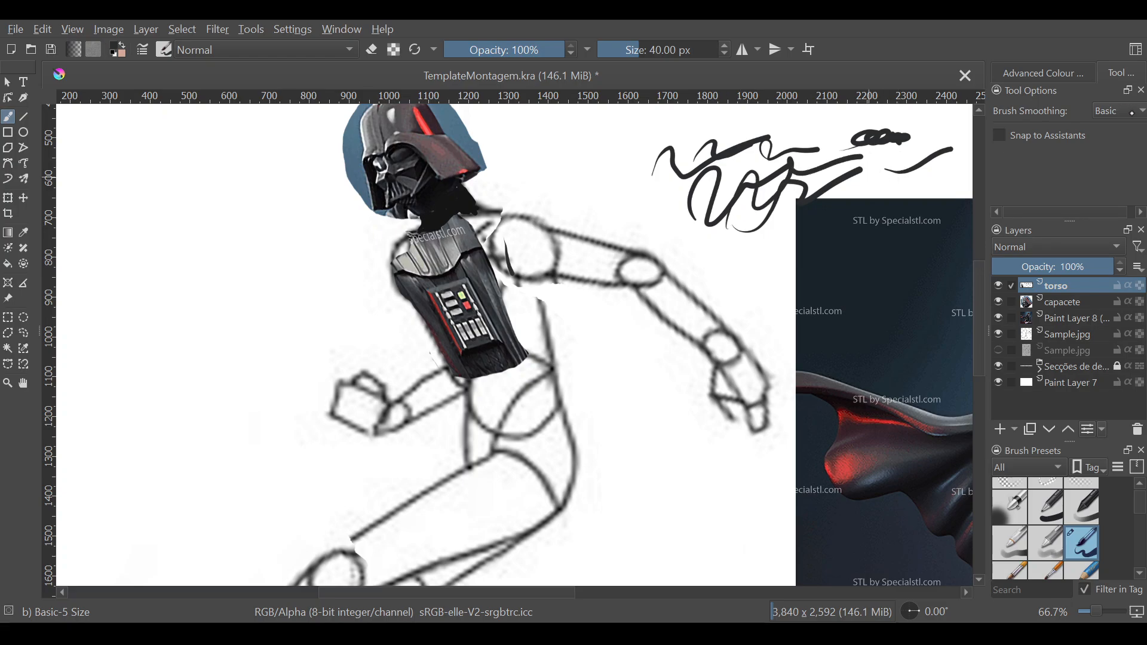
scroll(1131, 113, "down", 2)
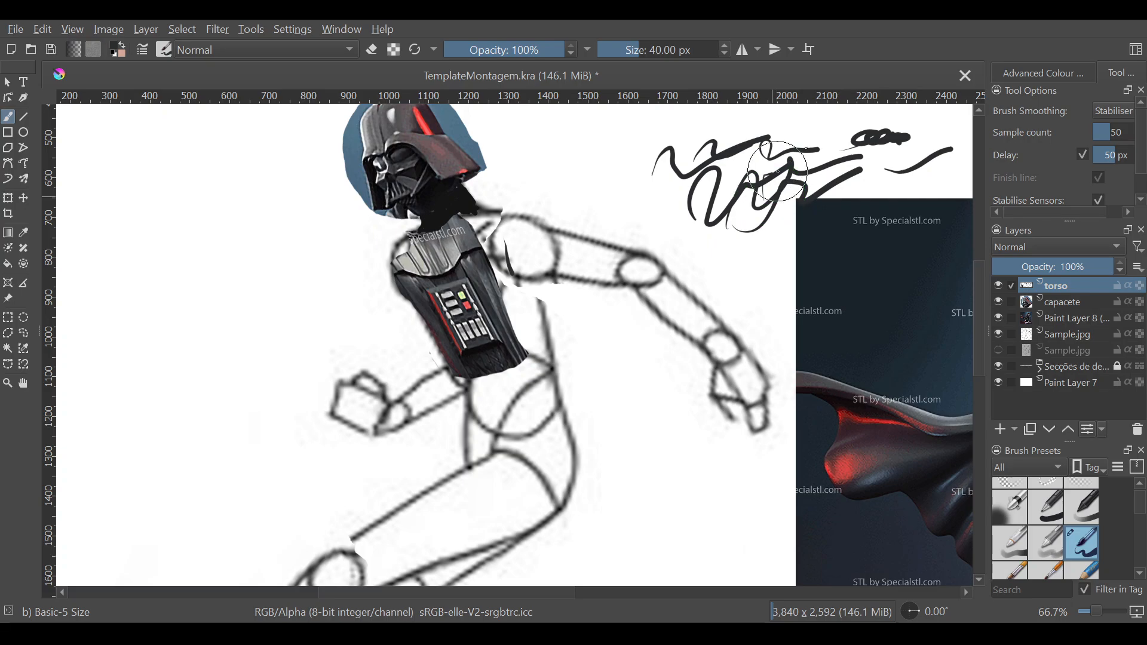
left_click_drag(777, 171, 892, 143)
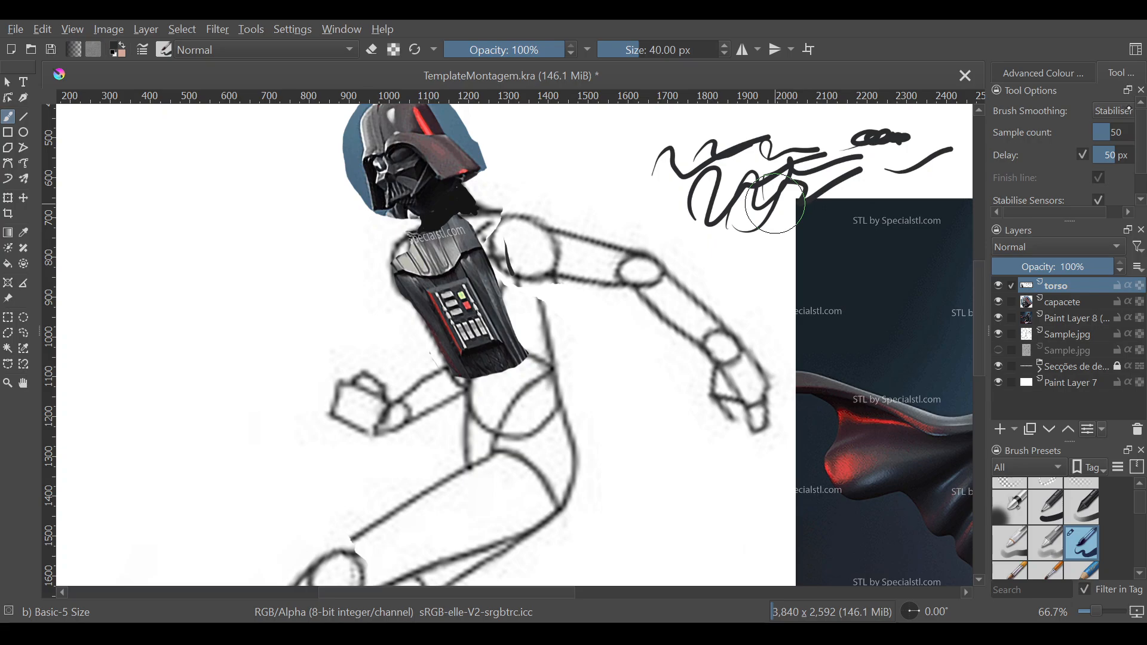
key("Up")
key("Up")
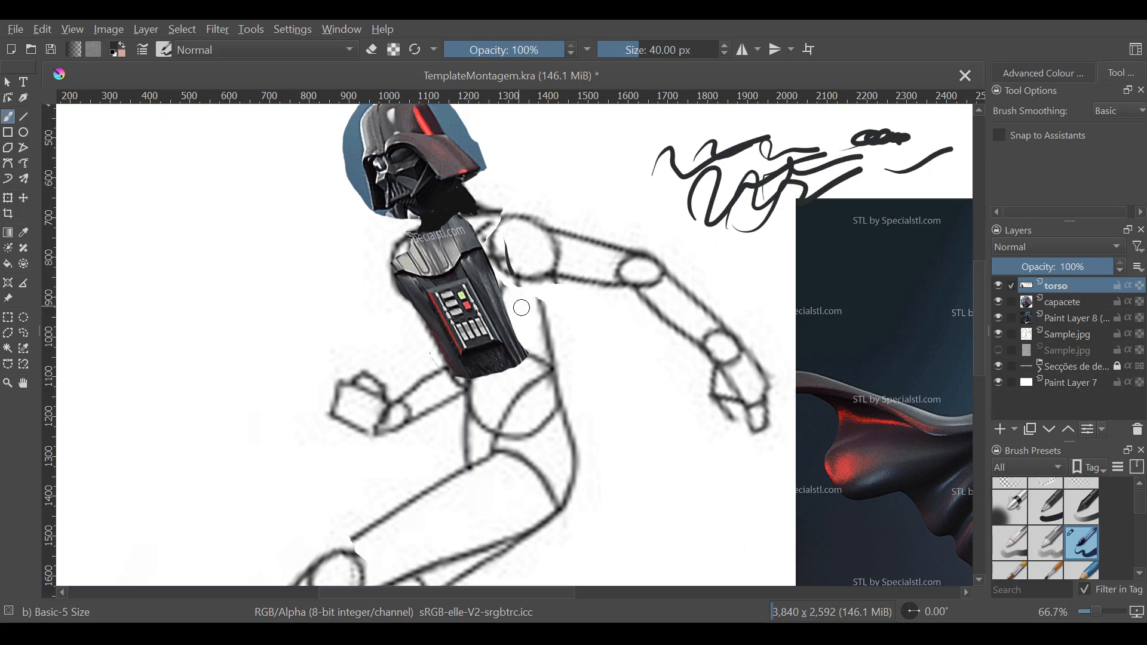
Step: Fill the missing side of the torso below the shoulder with dark strokes, and add lighter grey folds using a colour sampled from the armour
mouse_move(510, 289)
left_mouse_down()
mouse_move(530, 360)
mouse_move(510, 273)
mouse_move(538, 357)
left_mouse_up()
mouse_move(523, 253)
left_mouse_down()
mouse_move(543, 341)
mouse_move(532, 264)
mouse_move(537, 323)
mouse_move(511, 301)
mouse_move(515, 325)
mouse_move(496, 259)
mouse_move(526, 350)
mouse_move(532, 287)
mouse_move(547, 358)
mouse_move(482, 252)
mouse_move(522, 321)
mouse_move(513, 258)
mouse_move(498, 256)
mouse_move(475, 216)
mouse_move(490, 253)
mouse_move(472, 221)
mouse_move(488, 240)
mouse_move(494, 227)
mouse_move(514, 269)
mouse_move(545, 280)
mouse_move(521, 238)
mouse_move(512, 277)
mouse_move(528, 255)
mouse_move(540, 304)
left_mouse_up()
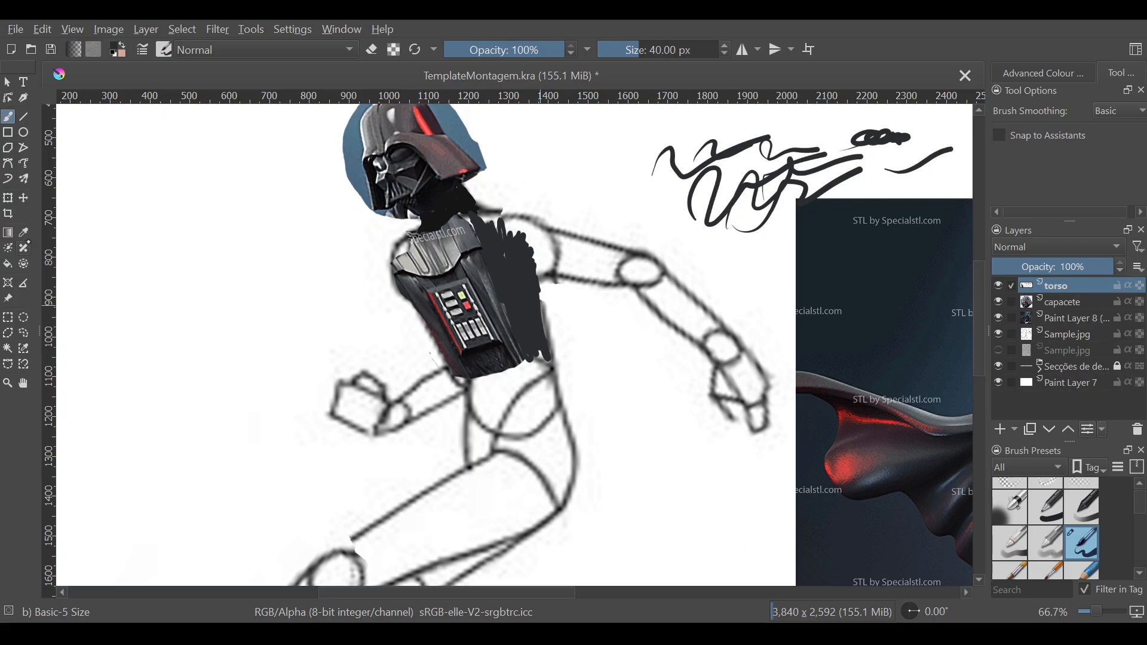
key("p")
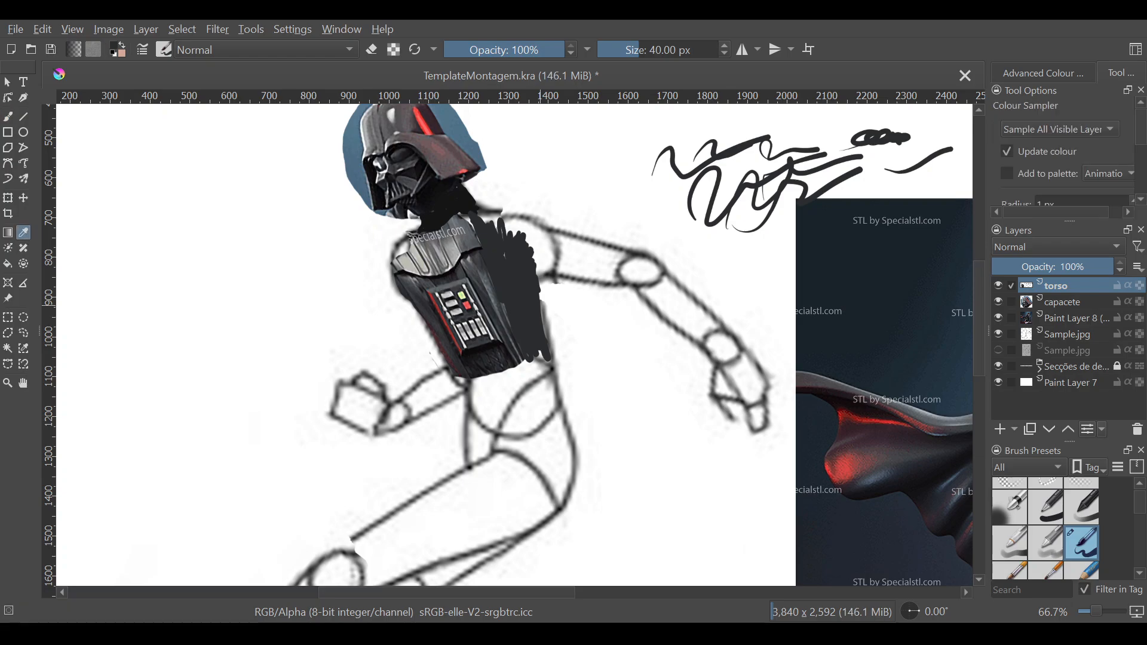
left_click(497, 305)
left_click(497, 309)
key("b")
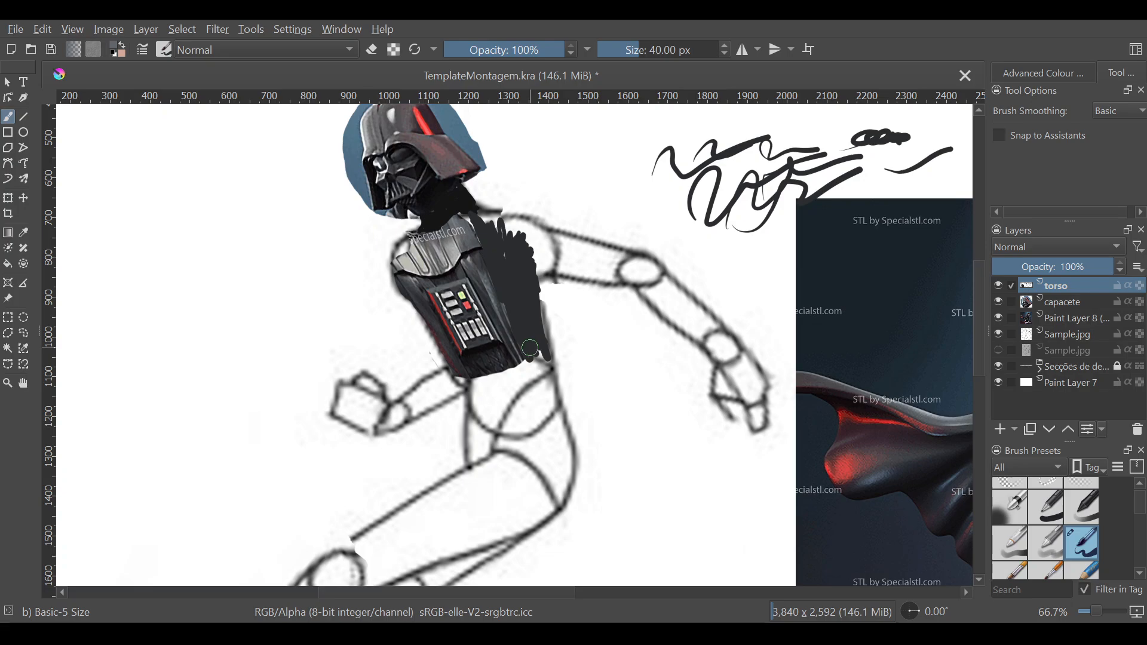
mouse_move(527, 358)
left_mouse_down()
mouse_move(517, 245)
mouse_move(532, 356)
mouse_move(506, 257)
mouse_move(521, 339)
mouse_move(506, 252)
mouse_move(517, 236)
mouse_move(534, 350)
mouse_move(528, 248)
mouse_move(542, 352)
mouse_move(531, 242)
mouse_move(522, 354)
mouse_move(502, 237)
mouse_move(522, 354)
mouse_move(503, 287)
mouse_move(530, 306)
mouse_move(528, 343)
mouse_move(519, 272)
mouse_move(532, 353)
mouse_move(534, 252)
mouse_move(544, 353)
left_mouse_up()
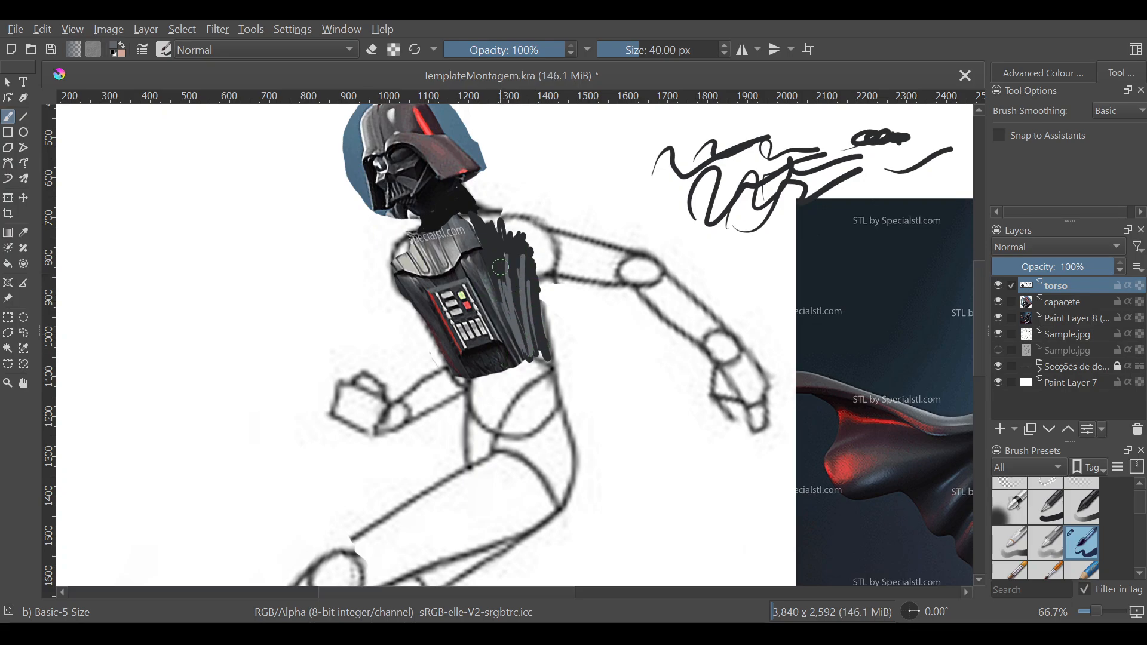
mouse_move(427, 320)
left_mouse_down()
mouse_move(457, 379)
mouse_move(412, 309)
mouse_move(442, 349)
mouse_move(422, 302)
mouse_move(444, 323)
left_mouse_up()
Step: Paint the missing shoulder plate in grey, extending from the chest collar over the shoulder circle
left_click(24, 232)
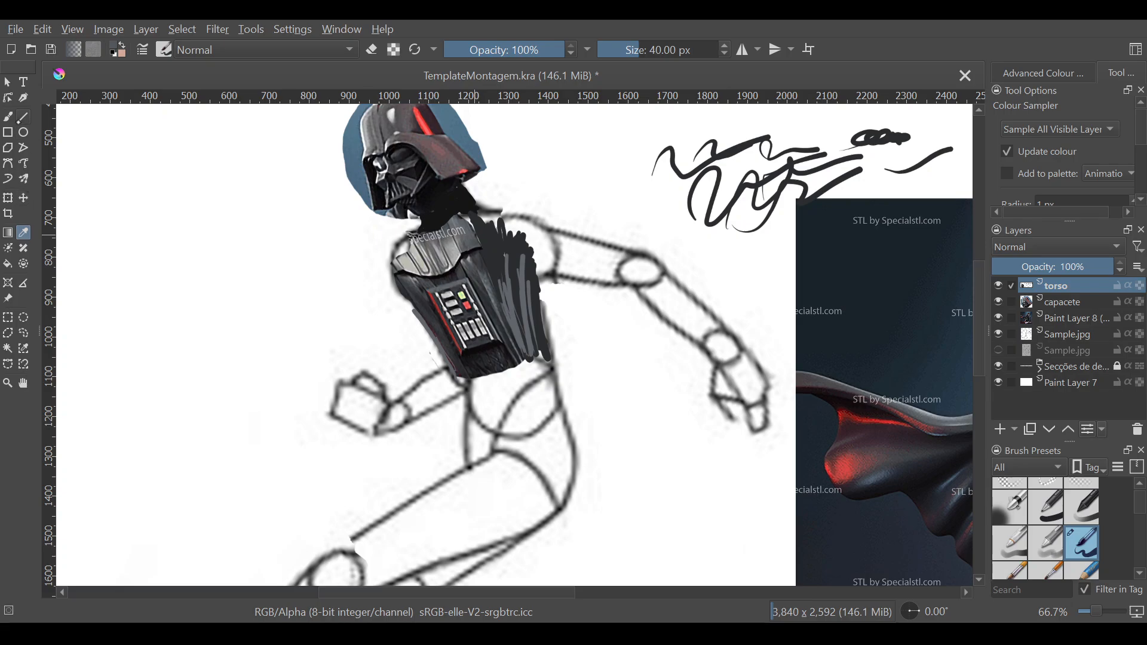
left_click(8, 116)
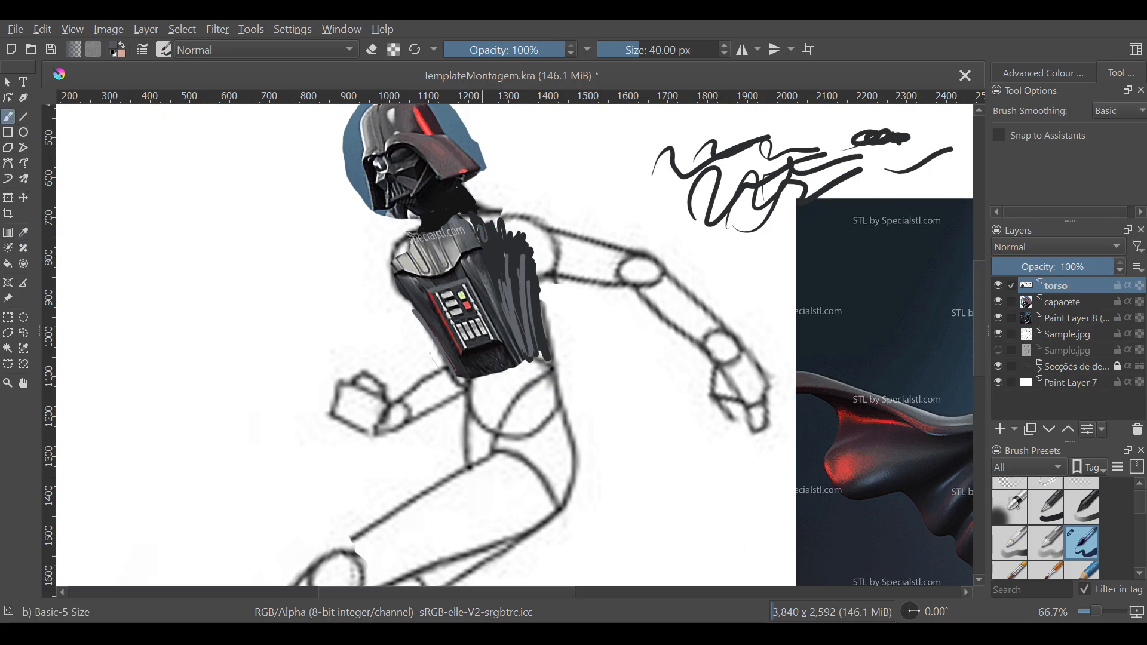
mouse_move(484, 237)
left_mouse_down()
mouse_move(518, 236)
mouse_move(469, 220)
mouse_move(497, 234)
mouse_move(500, 219)
mouse_move(468, 219)
mouse_move(511, 219)
mouse_move(462, 219)
mouse_move(508, 218)
mouse_move(463, 220)
mouse_move(502, 205)
mouse_move(457, 221)
left_mouse_up()
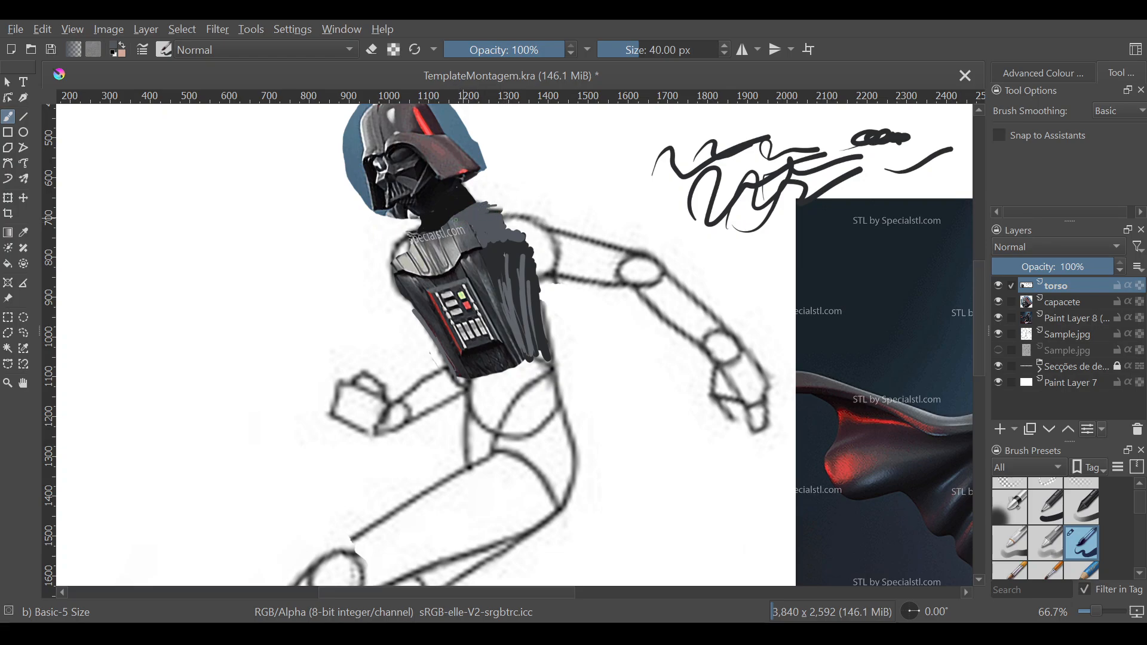
left_click_drag(464, 210, 502, 200)
Step: Sample black from below the chest collar and paint the shoulder plate's lower and upper edges and the neckline
key("p")
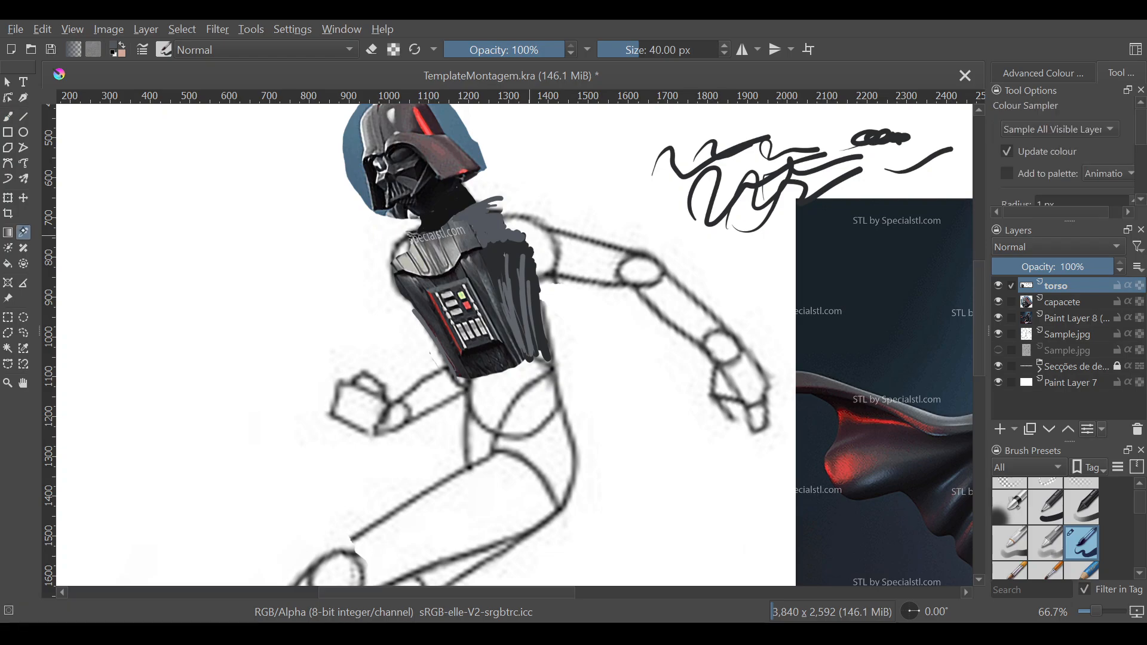
left_click(472, 252)
key("b")
left_click_drag(482, 251, 543, 241)
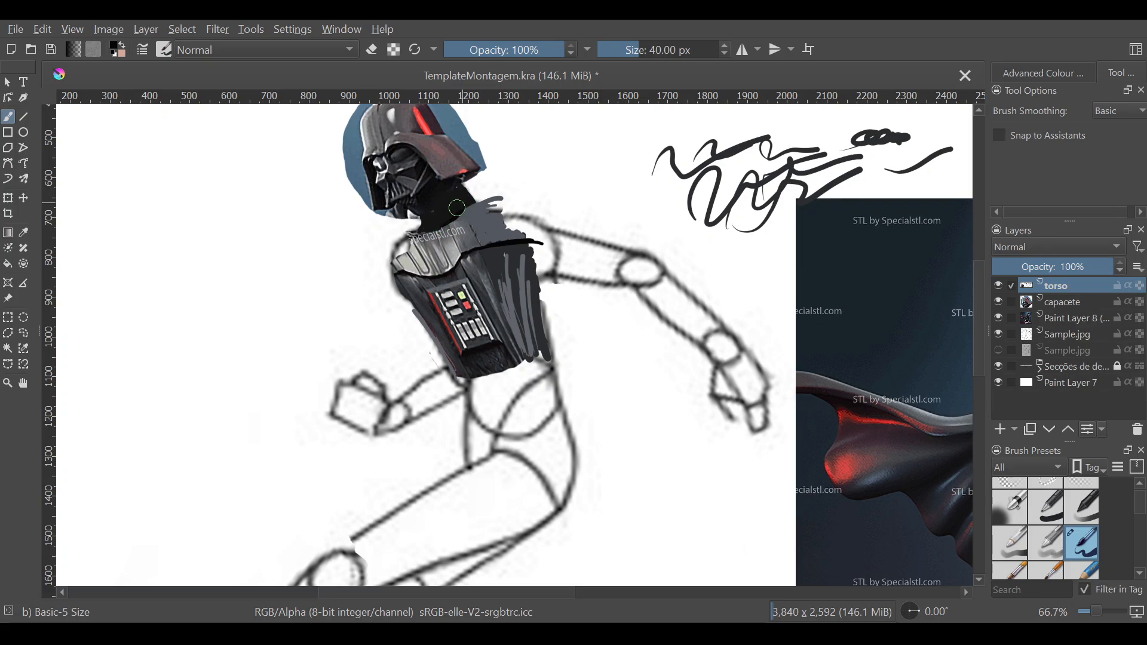
mouse_move(472, 206)
left_mouse_down()
mouse_move(523, 192)
mouse_move(526, 205)
left_mouse_up()
left_click_drag(418, 228, 405, 237)
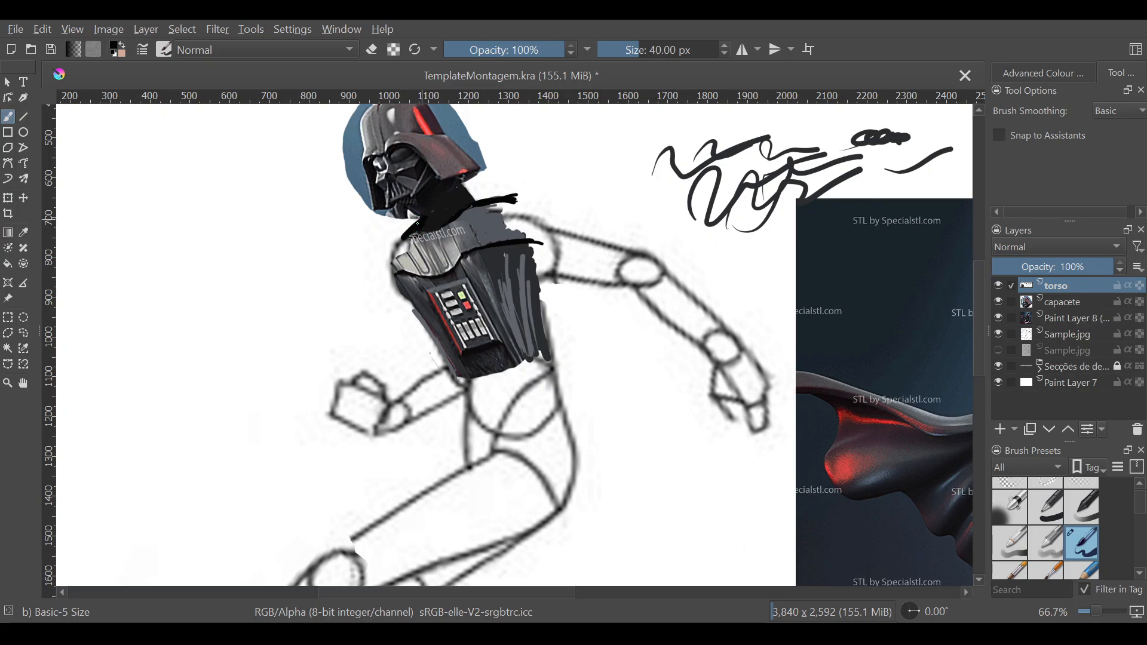
key("ctrl+z")
left_click_drag(481, 196, 475, 188)
Step: Switch to the Blender Blur brush preset, enlarge the view of the torso to 200%, and set the brush size to 1.30 px
scroll(1046, 529, "down", 10)
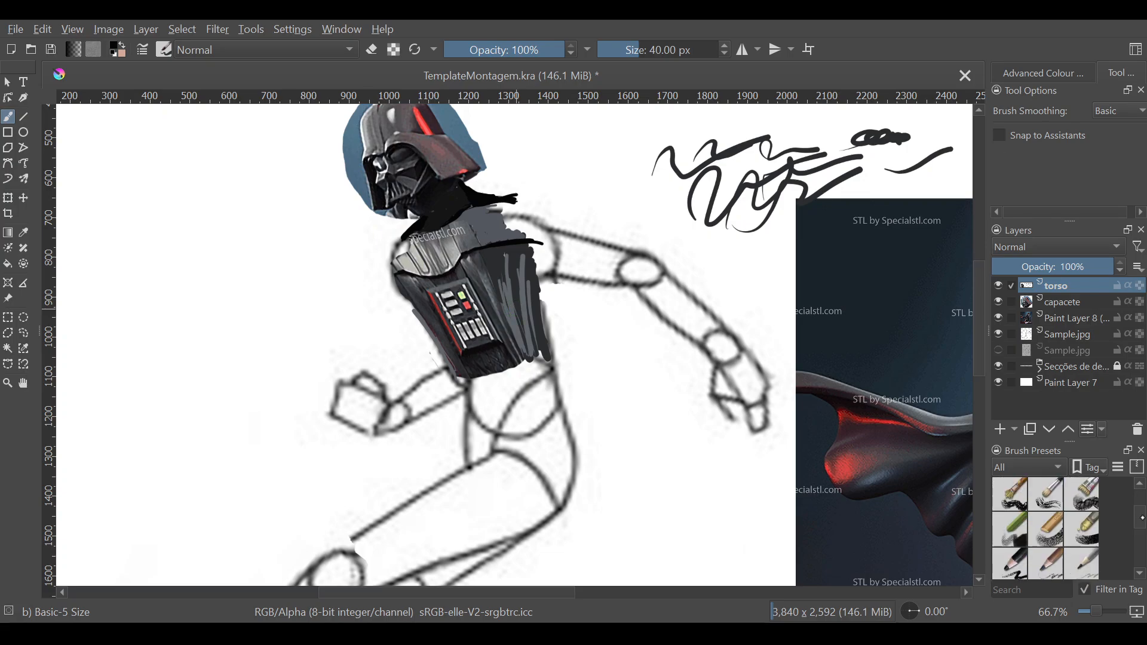
scroll(1046, 529, "down", 8)
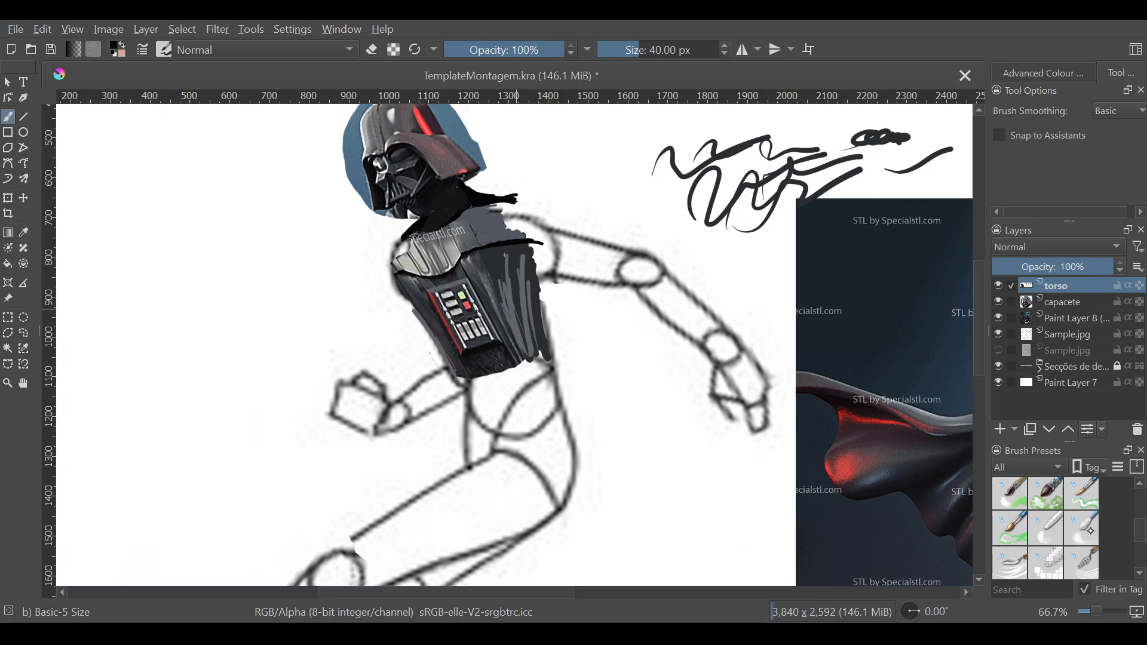
left_click(1082, 528)
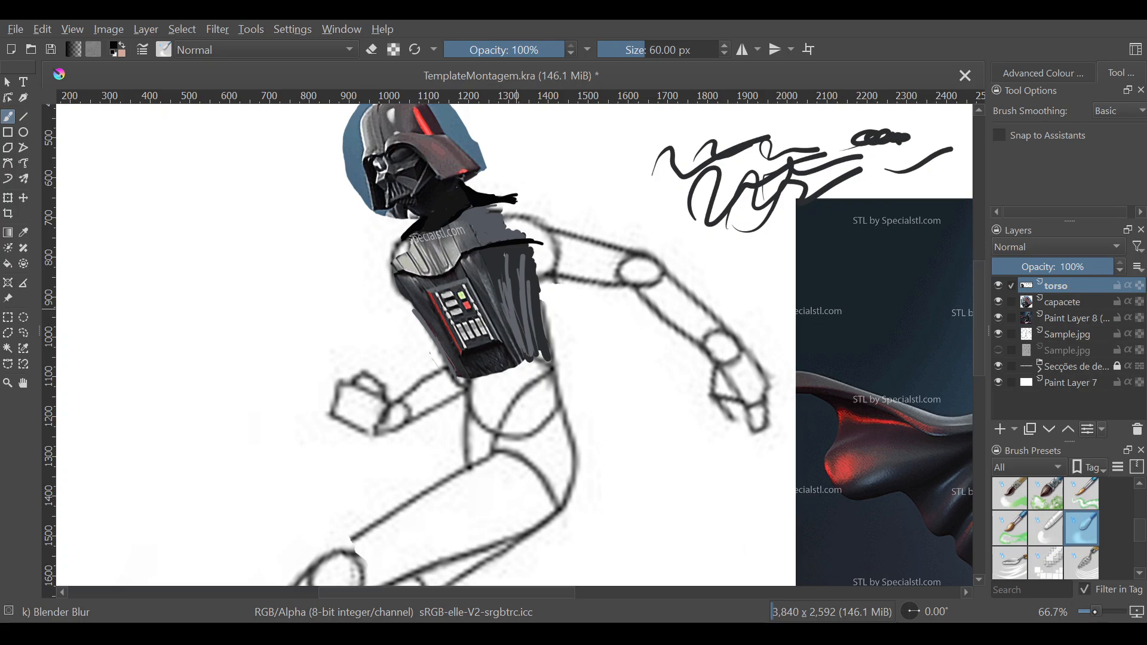
left_click_drag(1095, 612, 1101, 614)
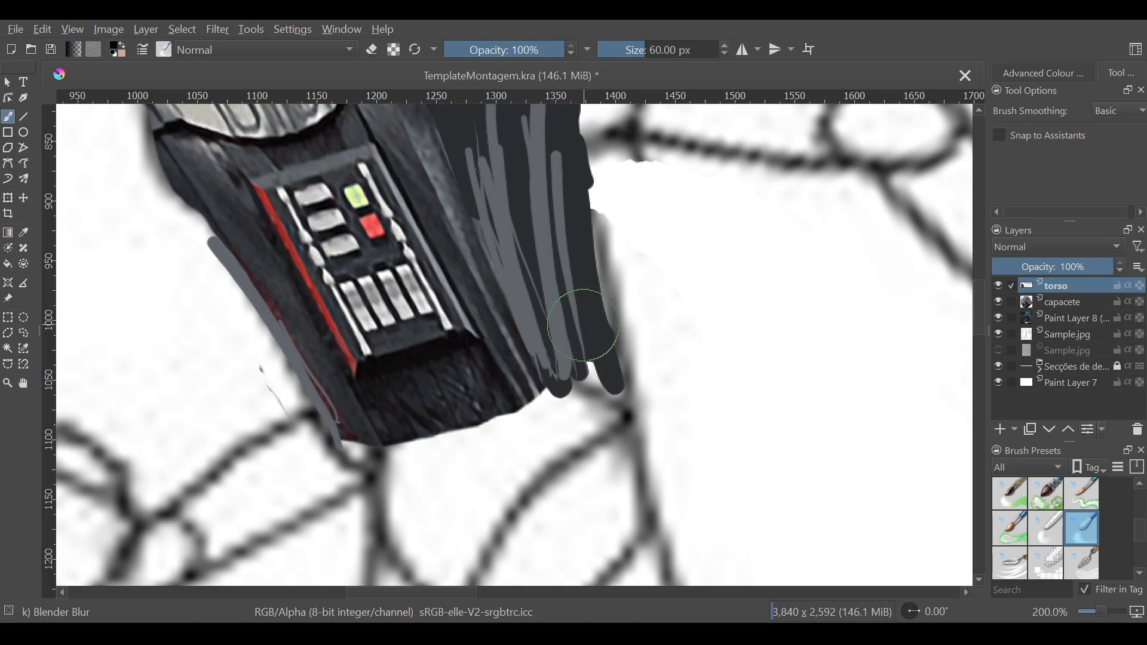
left_click_drag(628, 48, 601, 60)
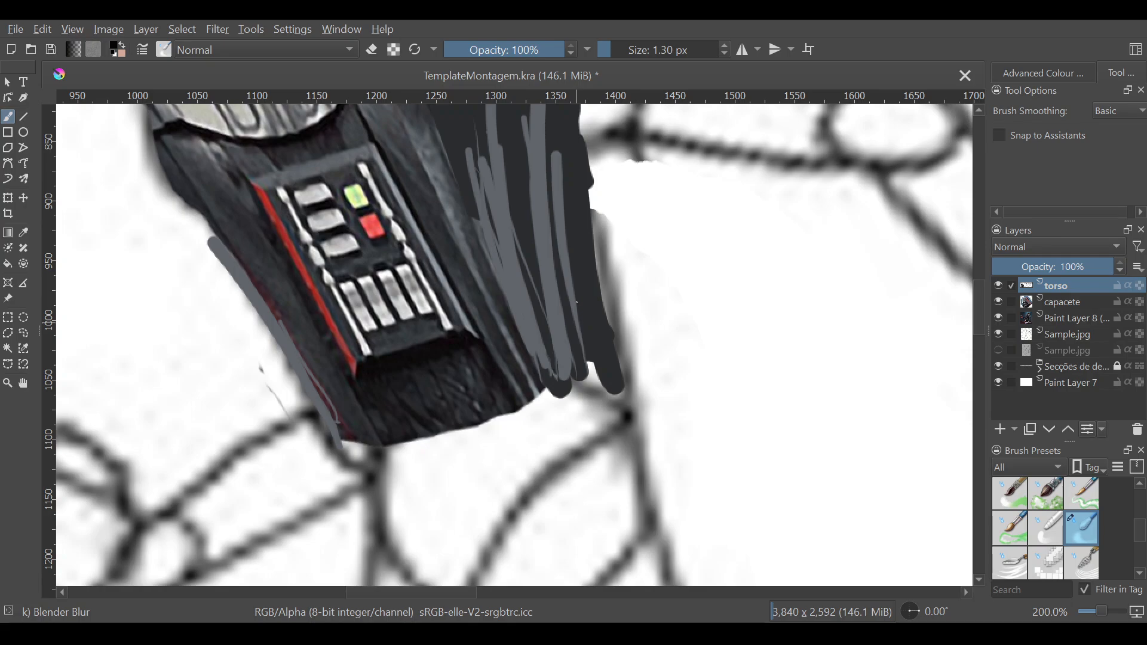
Step: Using a 16.10 px blur brush, blend the grey folds into the dark torso side and soften the seam of the painted shoulder plate
left_click_drag(608, 58, 628, 53)
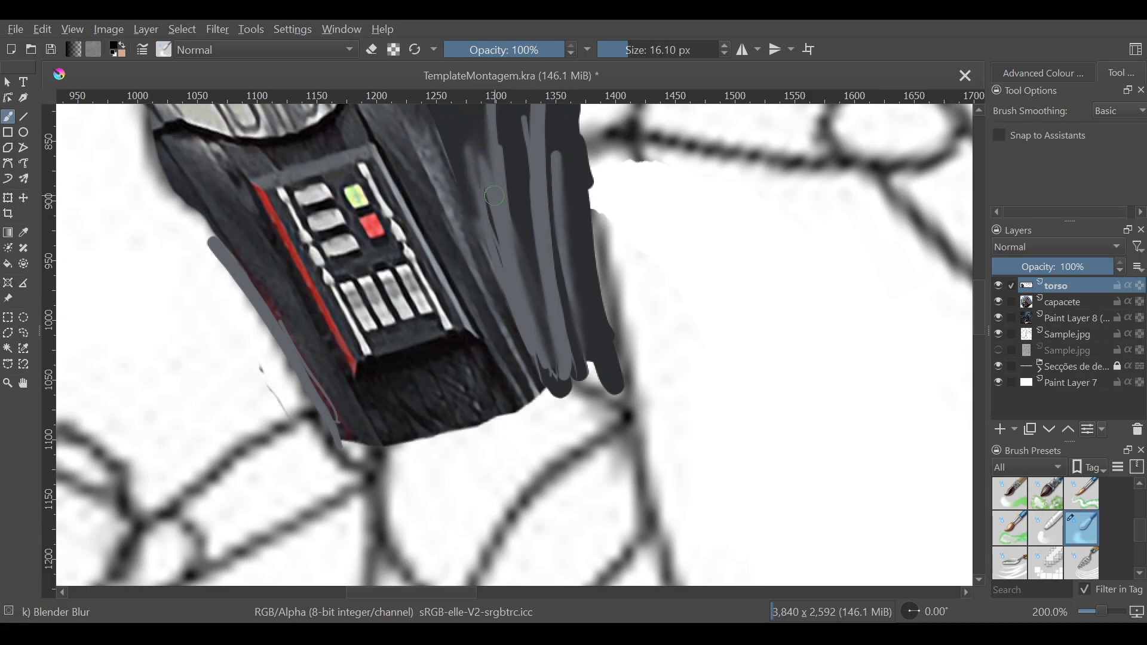
left_click_drag(488, 202, 508, 281)
mouse_move(493, 149)
left_mouse_down()
mouse_move(478, 131)
mouse_move(478, 194)
mouse_move(468, 130)
mouse_move(484, 216)
mouse_move(482, 126)
mouse_move(488, 198)
mouse_move(468, 148)
mouse_move(463, 162)
mouse_move(476, 219)
mouse_move(460, 146)
mouse_move(480, 216)
mouse_move(447, 140)
mouse_move(482, 194)
left_mouse_up()
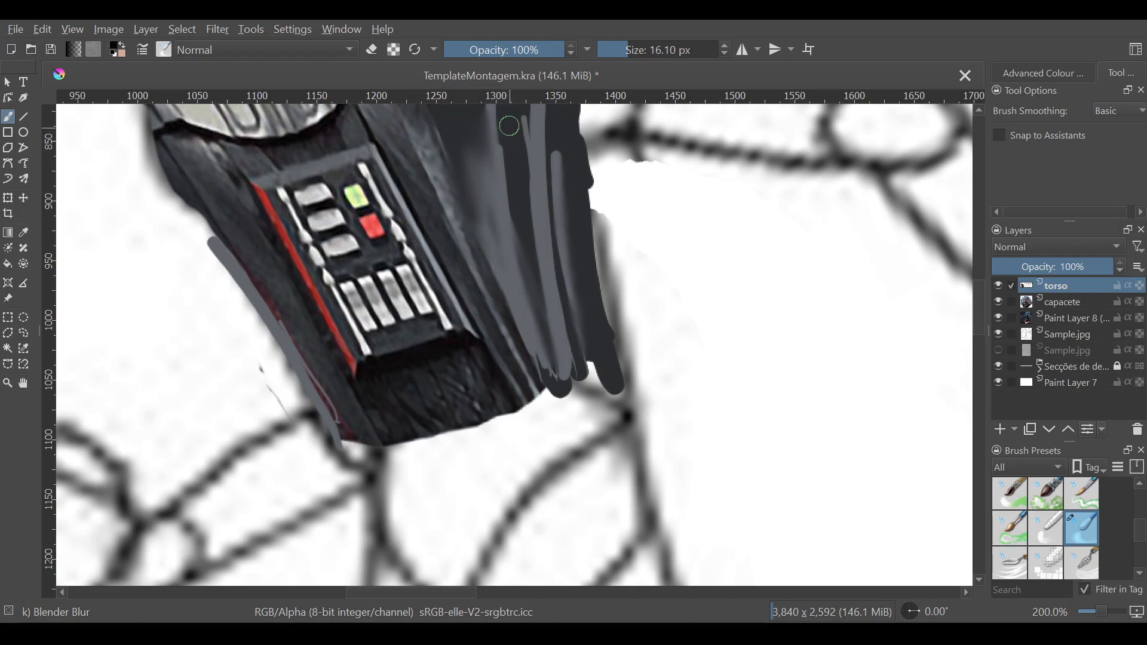
mouse_move(509, 126)
left_mouse_down()
mouse_move(531, 303)
mouse_move(505, 216)
mouse_move(498, 126)
mouse_move(504, 170)
mouse_move(517, 133)
mouse_move(527, 139)
mouse_move(529, 218)
mouse_move(527, 120)
mouse_move(549, 323)
mouse_move(527, 191)
mouse_move(539, 302)
mouse_move(523, 228)
mouse_move(555, 359)
left_mouse_up()
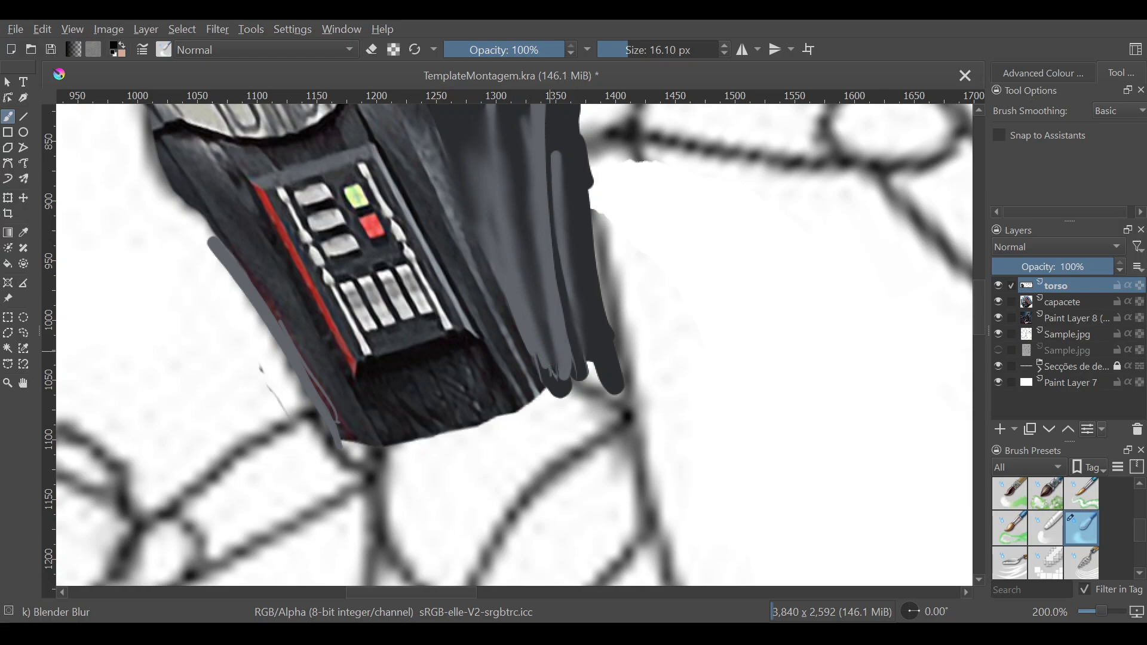
mouse_move(495, 290)
left_mouse_down()
mouse_move(526, 344)
mouse_move(521, 302)
mouse_move(513, 319)
mouse_move(544, 380)
mouse_move(504, 309)
mouse_move(549, 359)
left_mouse_up()
mouse_move(455, 177)
left_mouse_down()
mouse_move(486, 205)
mouse_move(438, 161)
mouse_move(469, 179)
mouse_move(437, 155)
mouse_move(439, 138)
mouse_move(463, 139)
mouse_move(438, 127)
mouse_move(462, 123)
mouse_move(426, 120)
mouse_move(489, 117)
left_mouse_up()
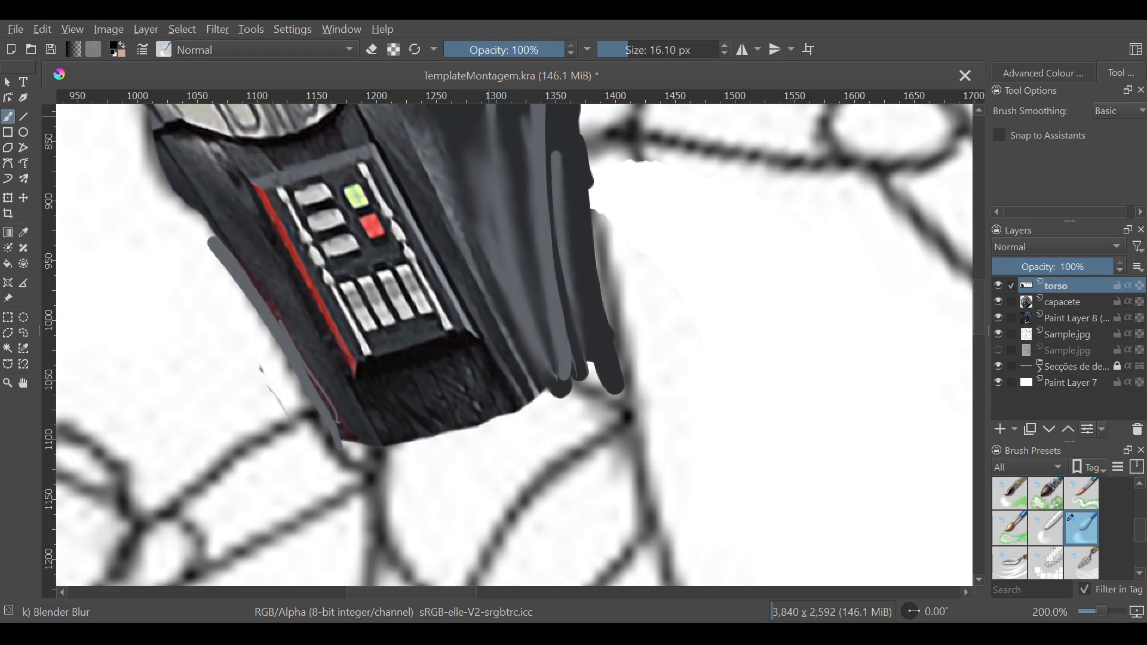
scroll(513, 345, "up", 5)
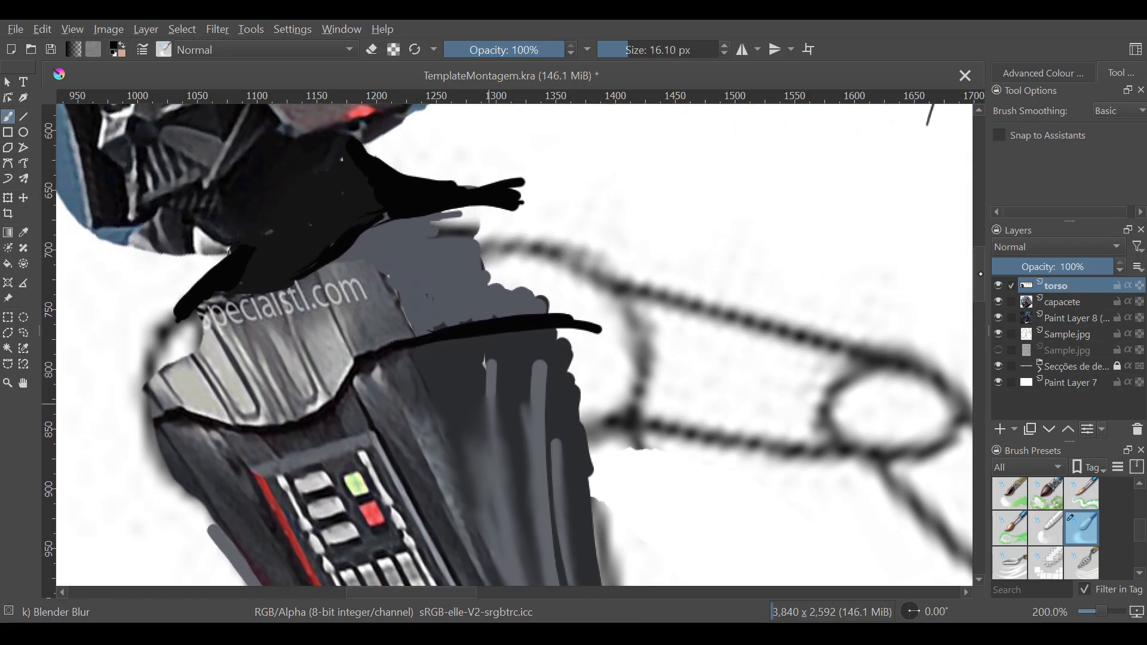
mouse_move(392, 322)
left_mouse_down()
mouse_move(419, 316)
mouse_move(394, 321)
mouse_move(425, 314)
mouse_move(385, 313)
mouse_move(413, 303)
mouse_move(386, 311)
mouse_move(421, 297)
mouse_move(377, 308)
mouse_move(411, 290)
mouse_move(378, 296)
mouse_move(402, 280)
mouse_move(377, 280)
mouse_move(399, 269)
mouse_move(370, 273)
mouse_move(401, 263)
mouse_move(361, 268)
mouse_move(379, 255)
mouse_move(343, 268)
mouse_move(369, 250)
mouse_move(380, 263)
mouse_move(412, 262)
mouse_move(382, 278)
mouse_move(407, 277)
mouse_move(386, 297)
mouse_move(417, 282)
mouse_move(381, 310)
mouse_move(413, 298)
mouse_move(384, 320)
mouse_move(420, 311)
mouse_move(392, 327)
mouse_move(486, 313)
mouse_move(438, 320)
mouse_move(474, 308)
mouse_move(416, 309)
mouse_move(432, 287)
mouse_move(388, 305)
mouse_move(401, 269)
mouse_move(436, 299)
mouse_move(393, 313)
mouse_move(421, 285)
mouse_move(445, 296)
mouse_move(371, 316)
mouse_move(428, 290)
left_mouse_up()
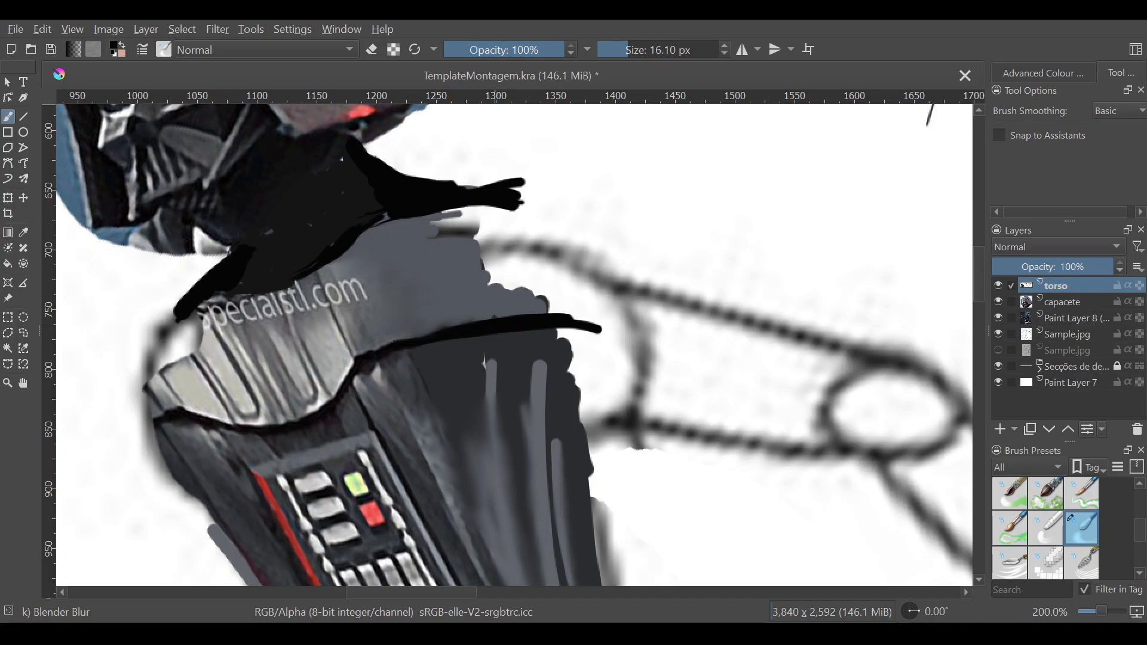
Step: Refine the black line along the shoulder plate's lower edge using the Basic-5 Size brush at 4.37 px
scroll(1046, 529, "up", 5)
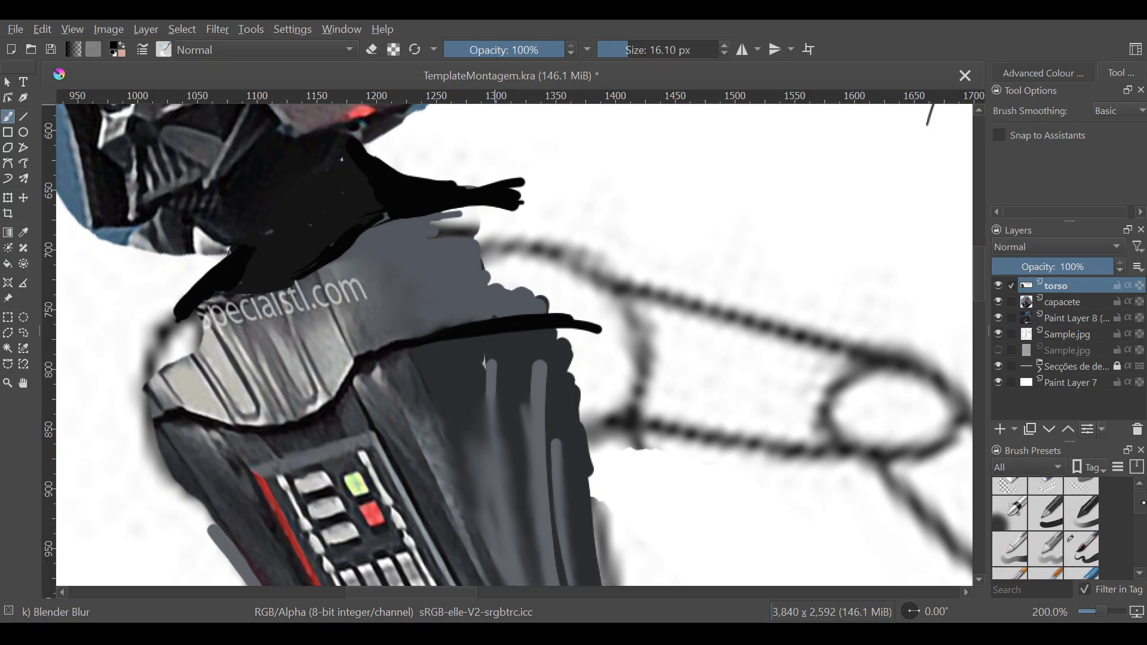
left_click(1081, 549)
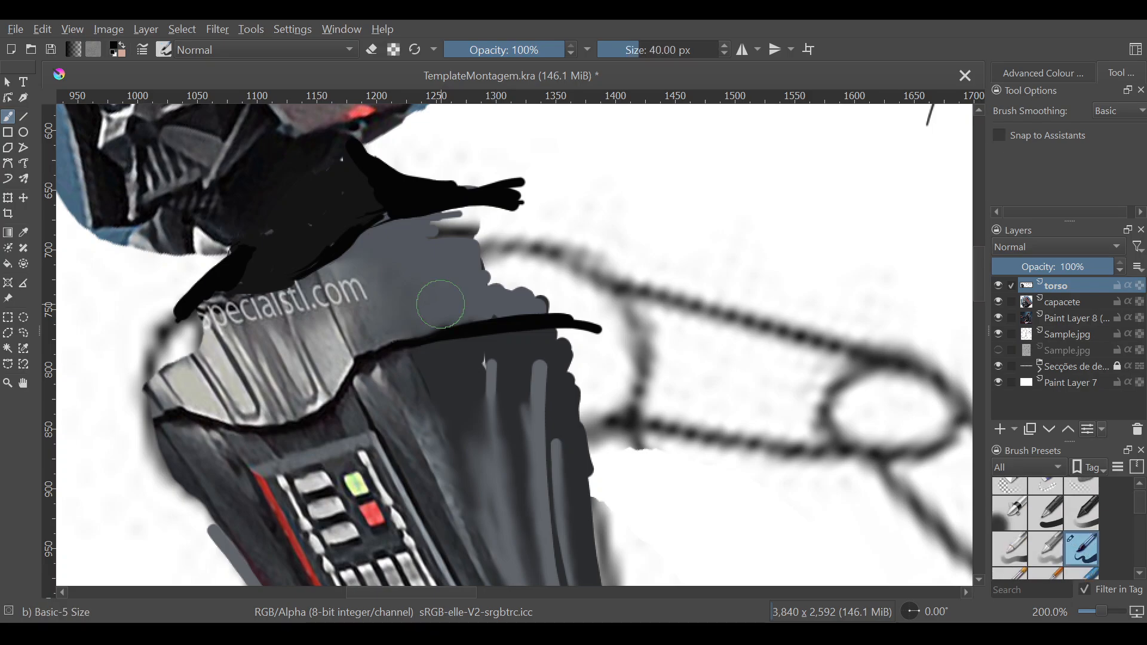
mouse_move(619, 57)
left_mouse_down()
mouse_move(642, 55)
mouse_move(613, 55)
left_mouse_up()
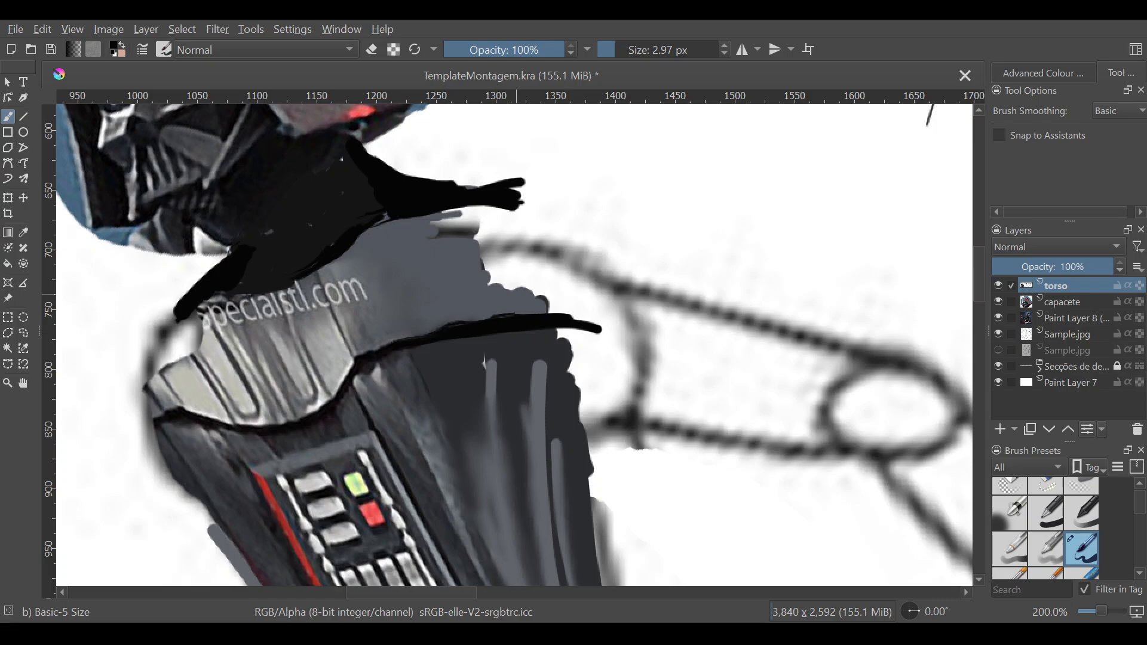
mouse_move(613, 51)
left_mouse_down()
mouse_move(639, 51)
mouse_move(617, 50)
left_mouse_up()
left_click(616, 49)
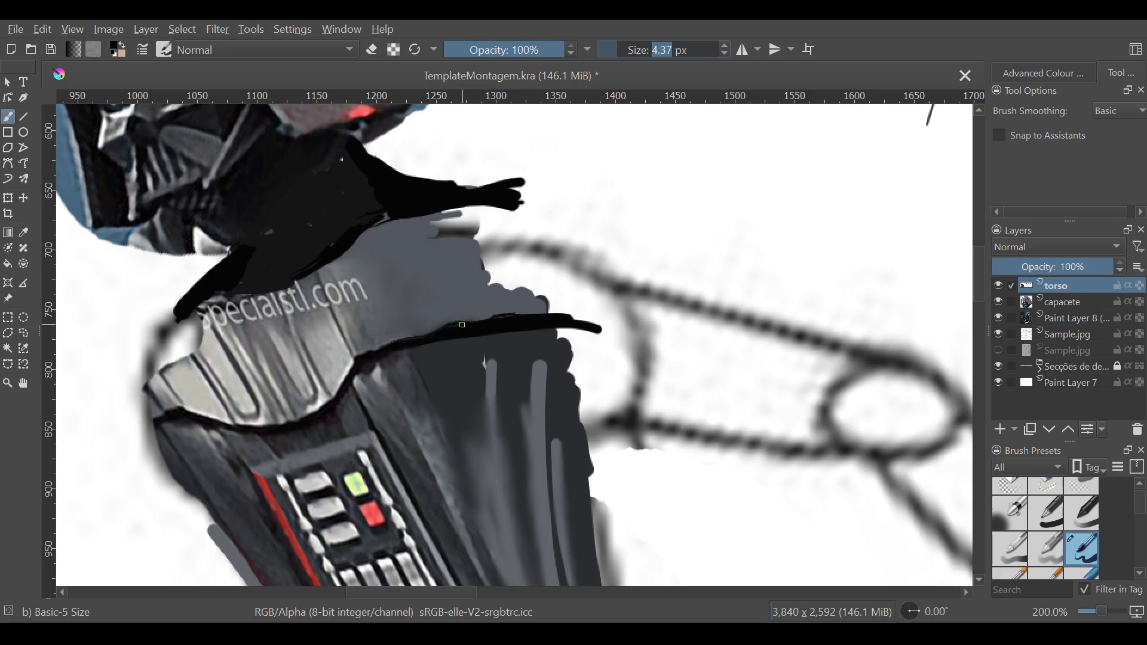
key("Return")
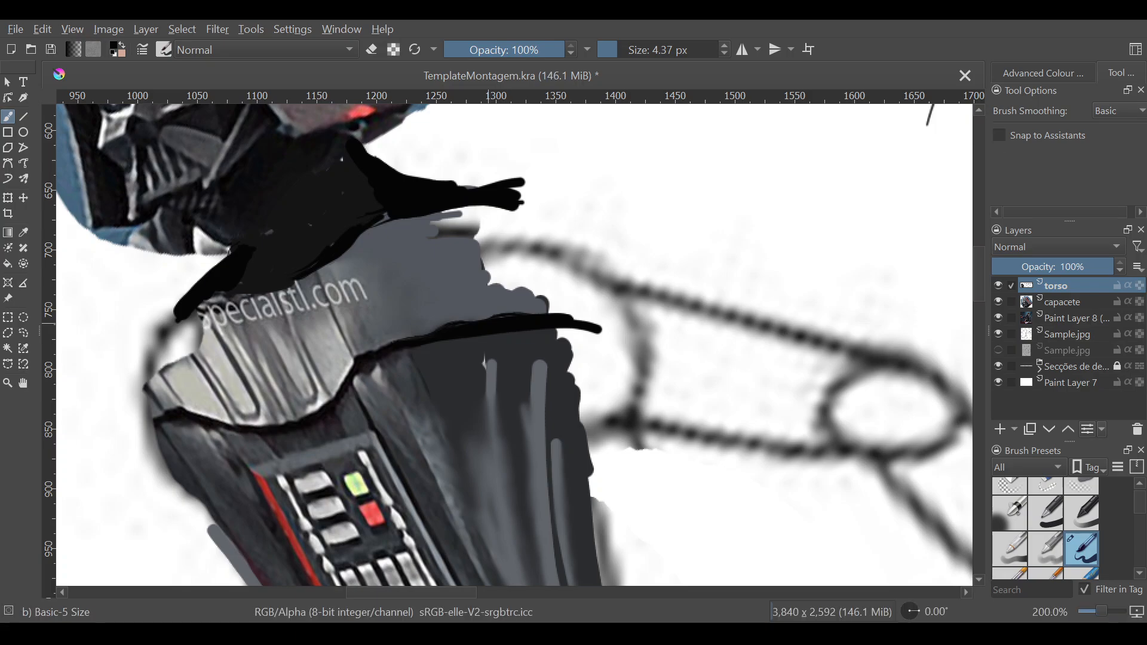
Step: Return to the Blender Blur preset and soften the grey folds just beneath the shoulder plate's lower edge
scroll(1046, 529, "down", 5)
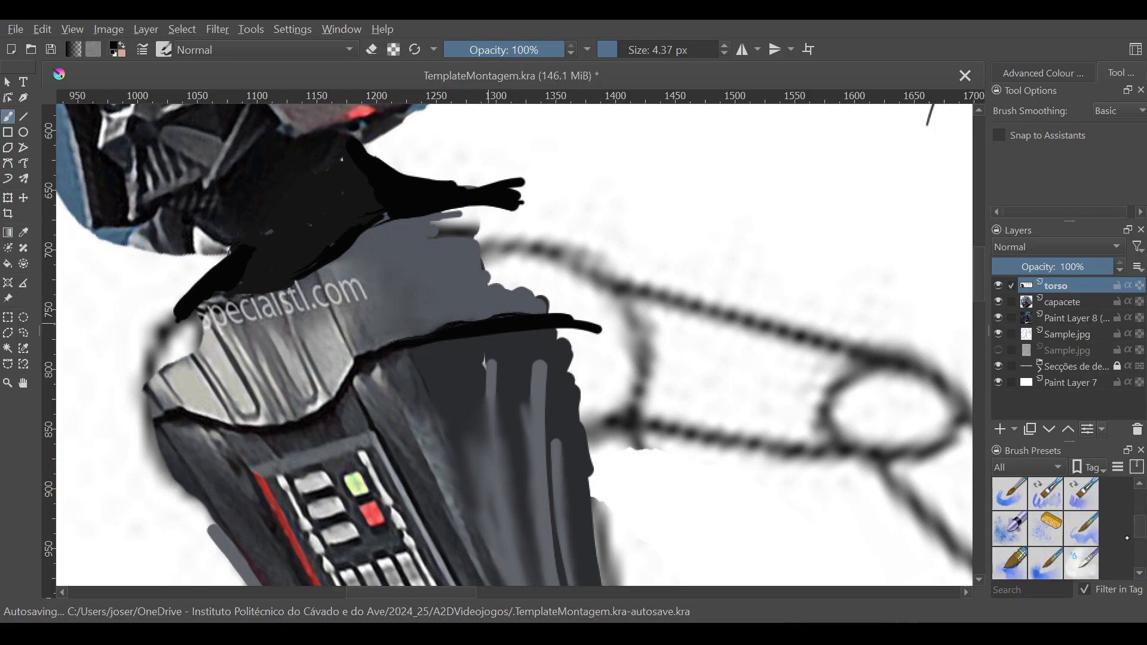
scroll(1134, 534, "down", 3)
left_click(1070, 524)
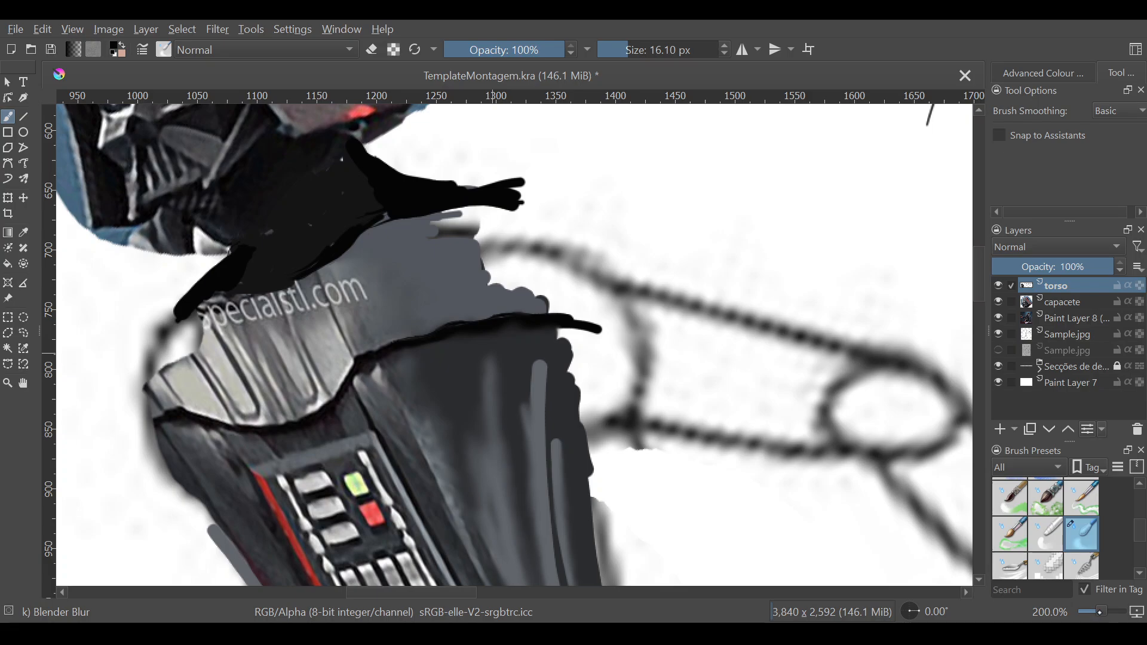
Step: Sample white from the empty canvas and fill the blue background around the helmet on the capacete layer
left_click_drag(1104, 612, 1093, 612)
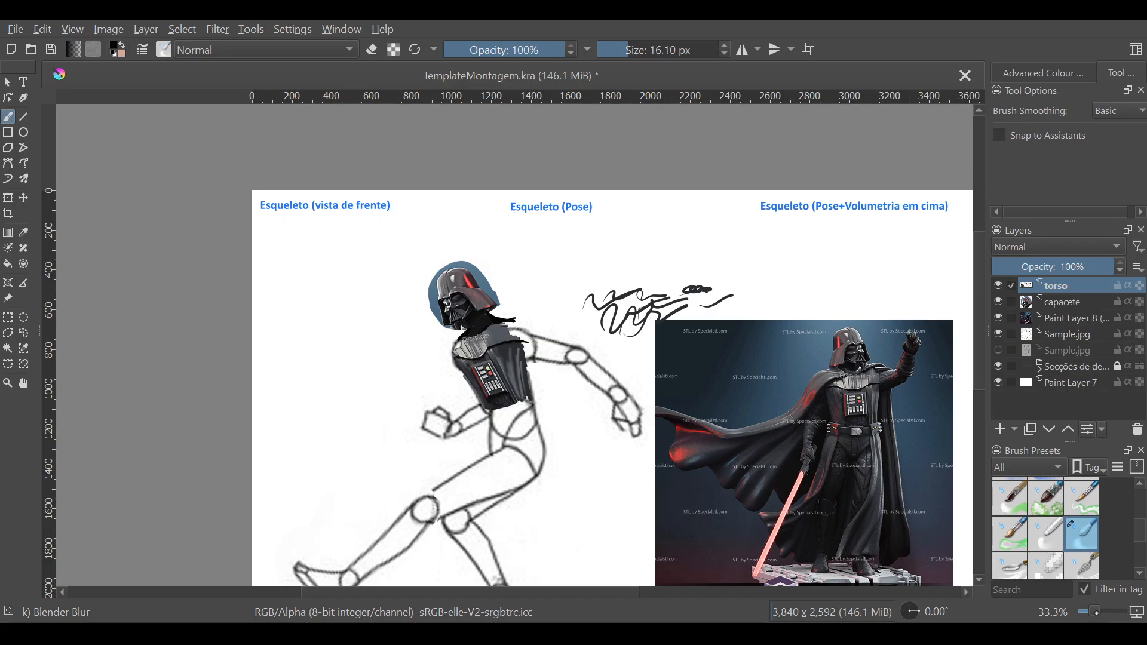
left_click_drag(1094, 611, 1098, 613)
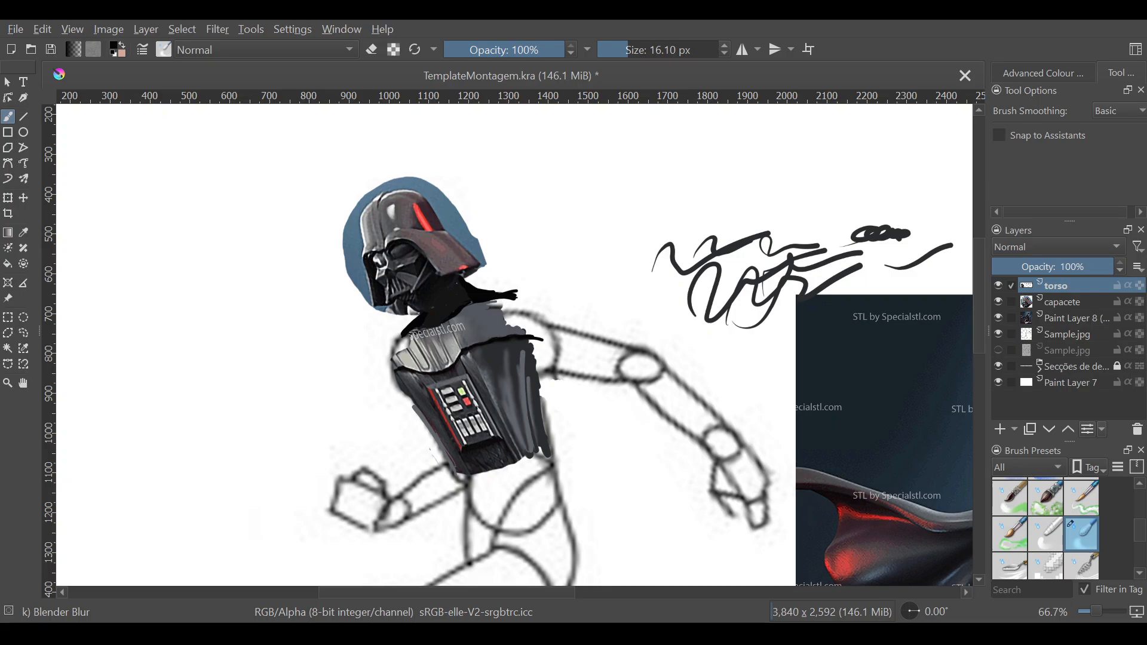
key("f")
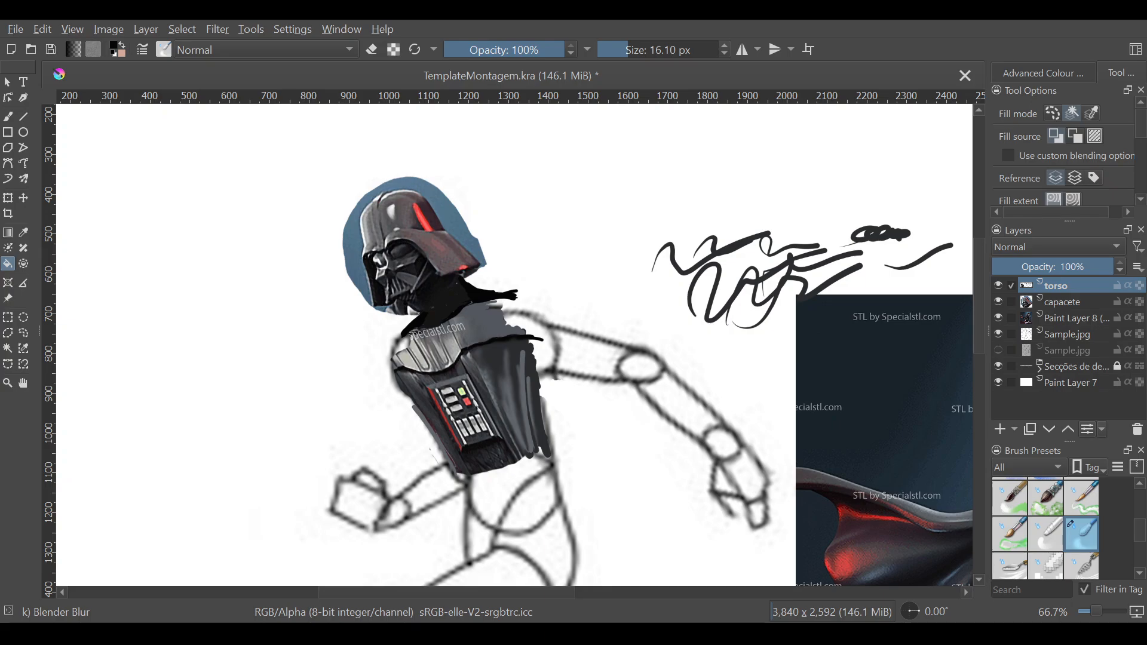
left_click(1048, 67)
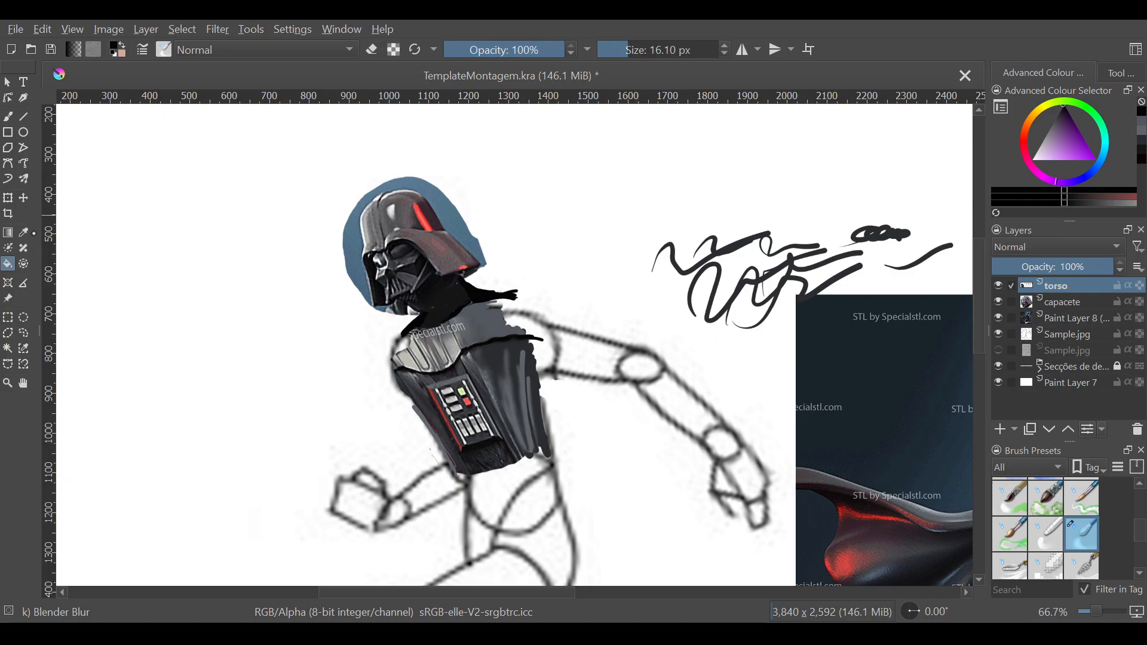
left_click(24, 232)
left_click(161, 208)
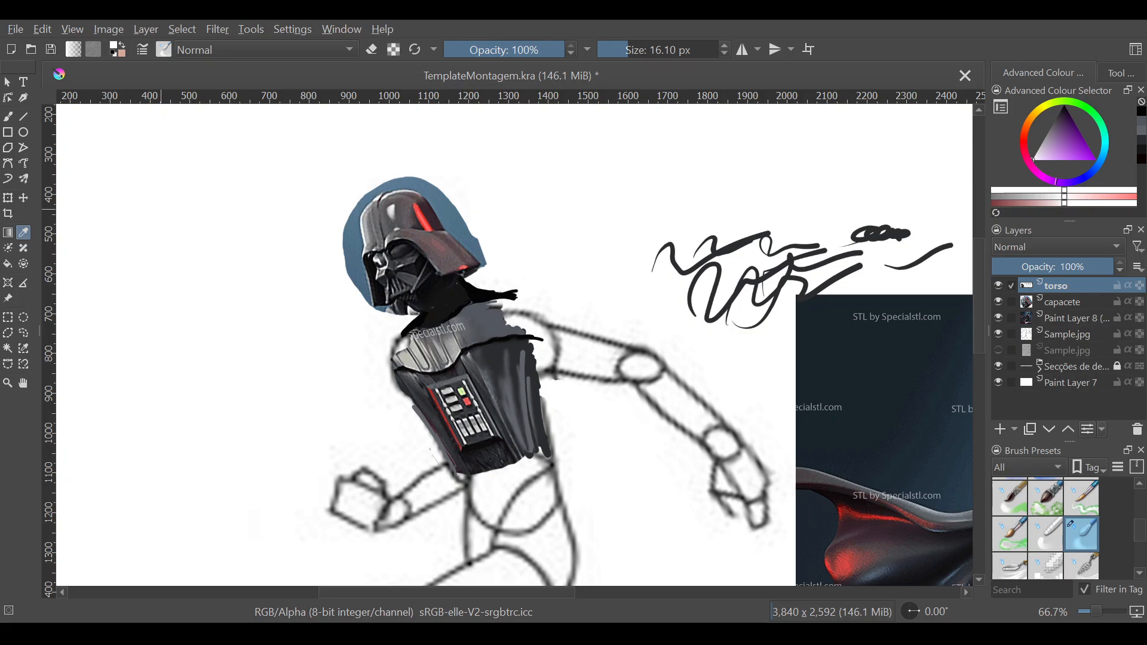
left_click(8, 263)
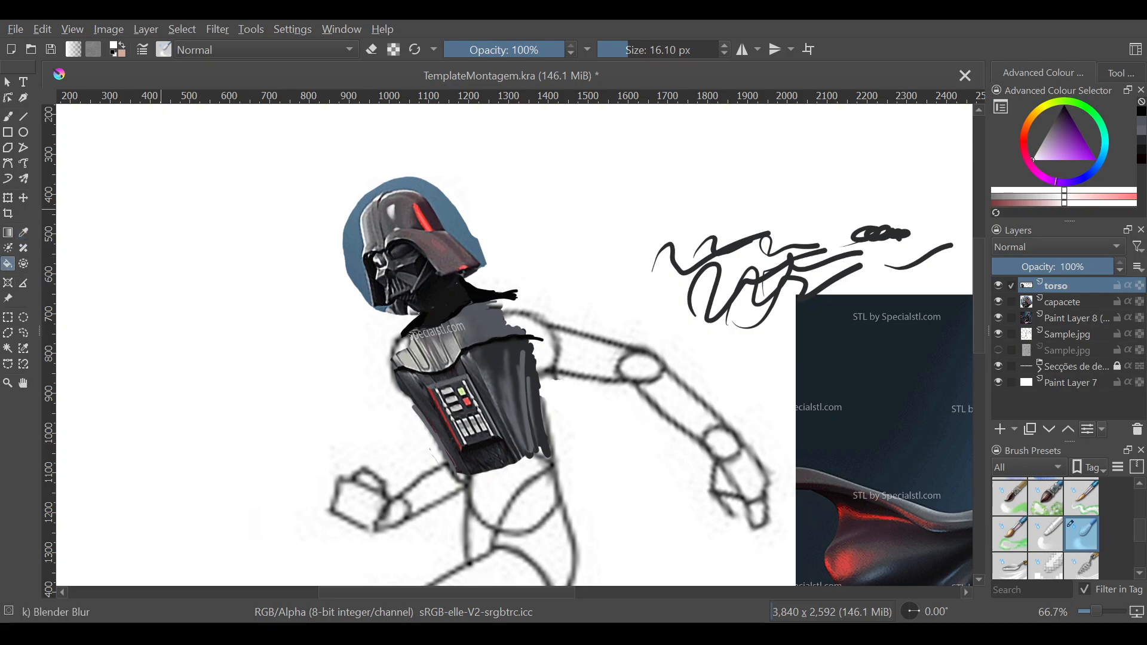
left_click(457, 220)
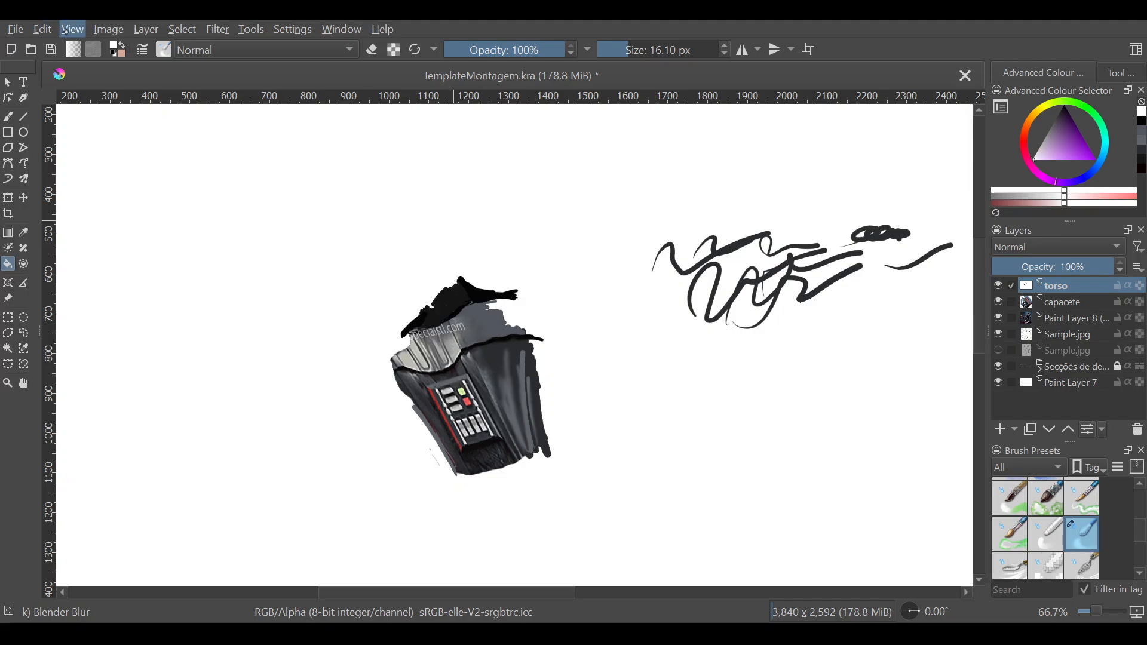
key("ctrl+z")
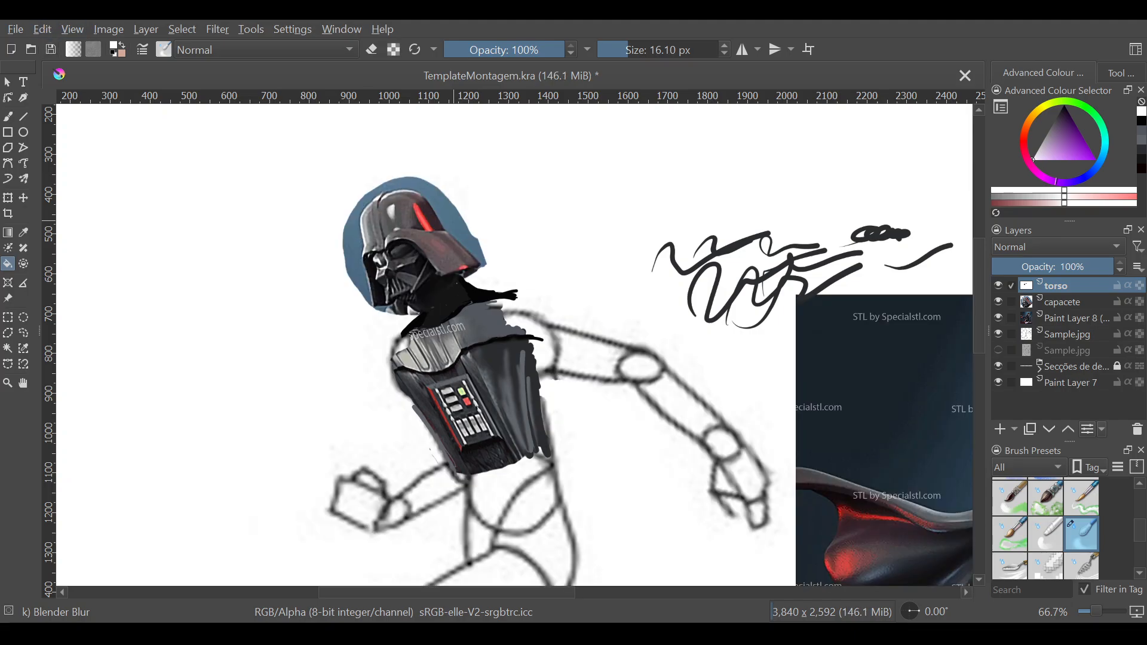
left_click(1068, 303)
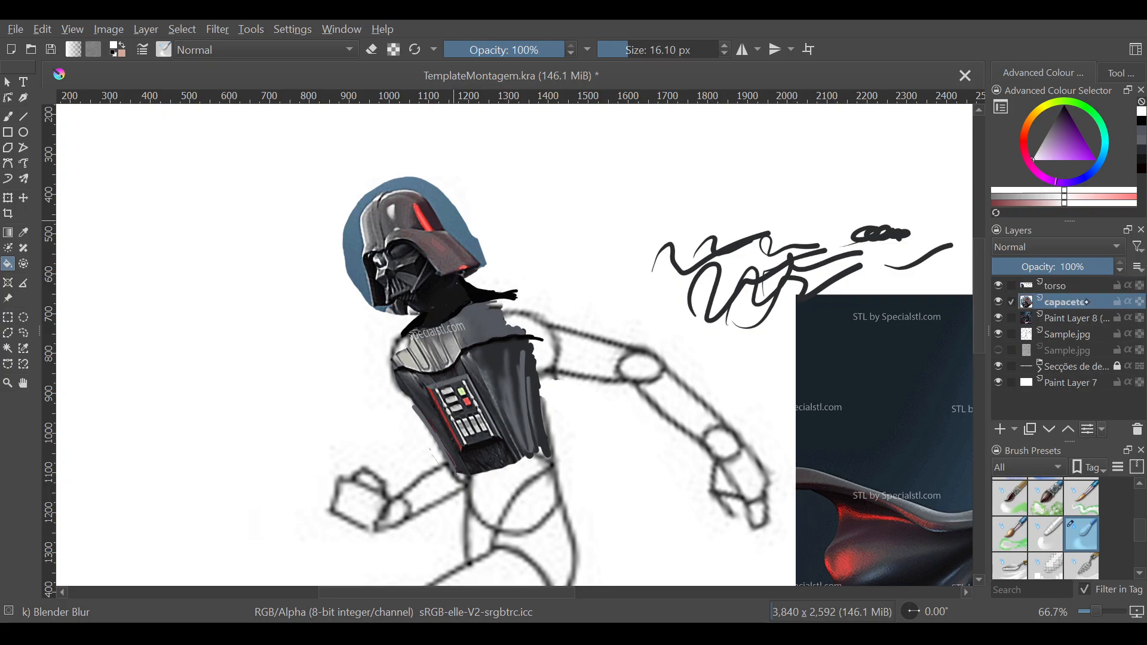
left_click(452, 213)
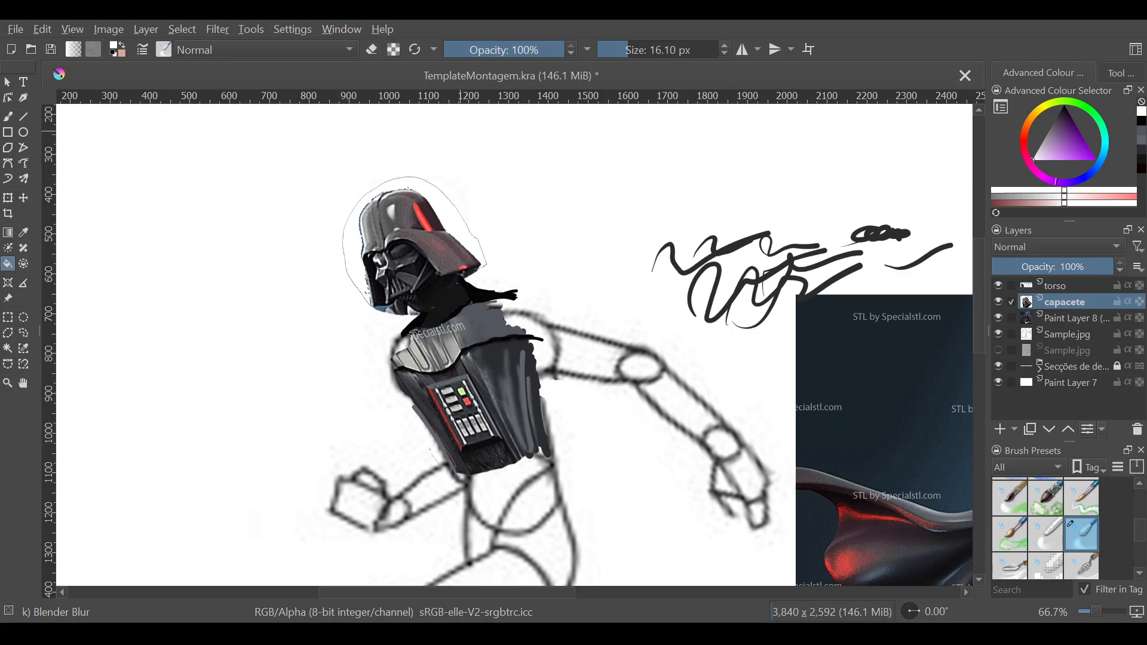
Step: Erase the thin circular outline around the helmet with the Eraser Circle preset at 50 px, and return to the Basic-5 Size brush
key("b")
key("e")
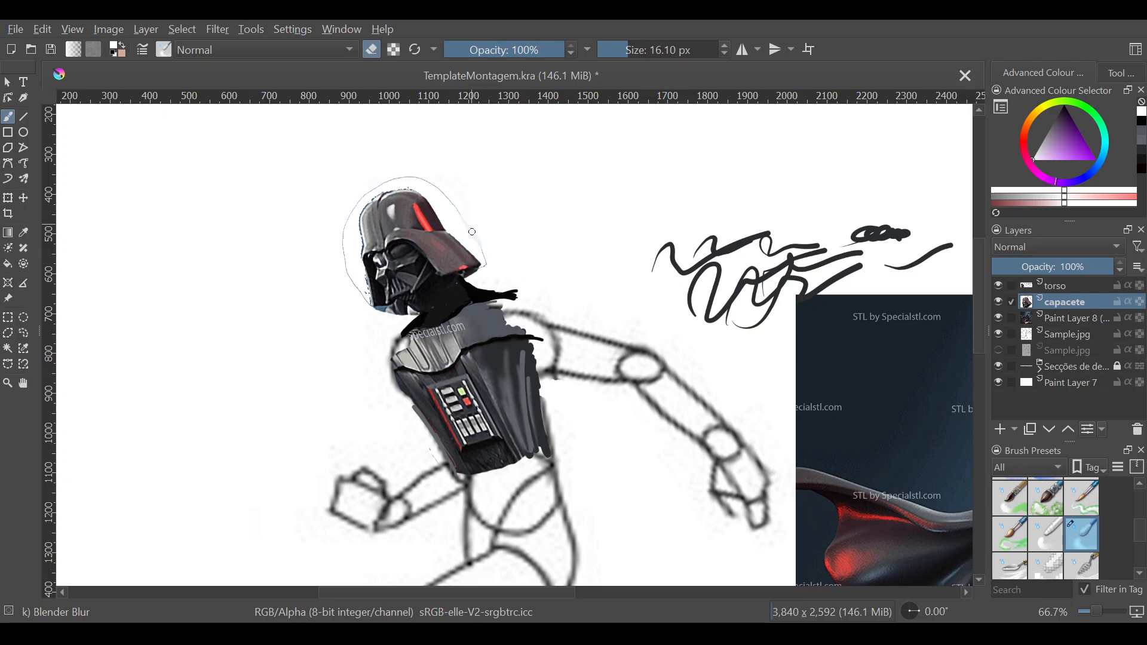
left_click_drag(485, 251, 494, 253)
left_click_drag(1141, 535, 1145, 501)
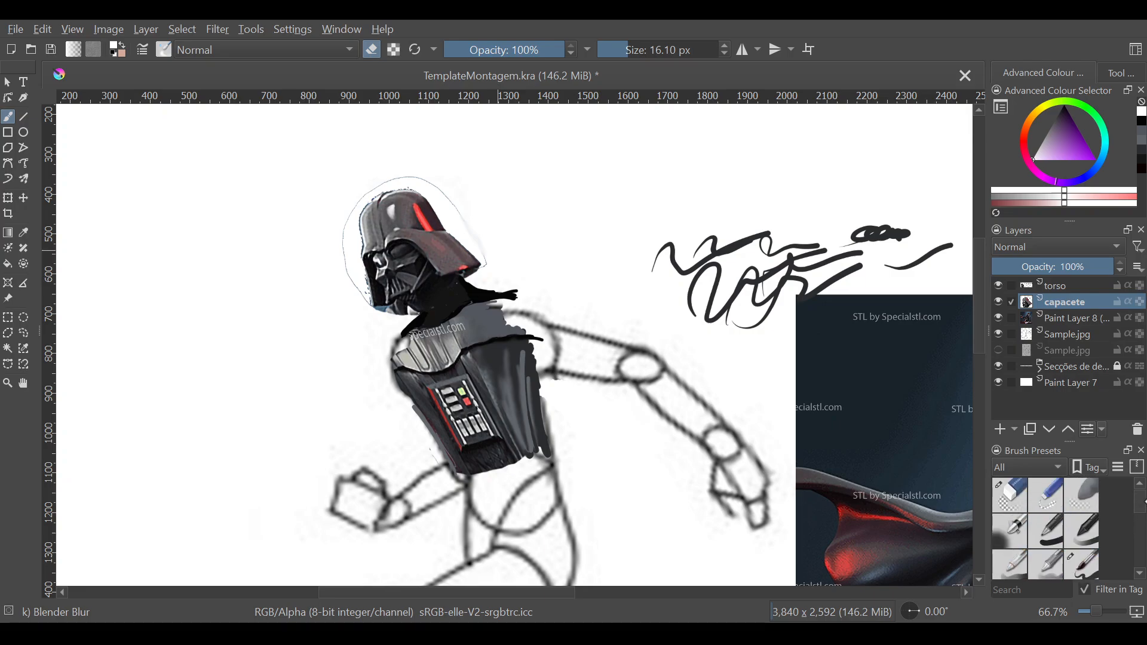
left_click(1083, 563)
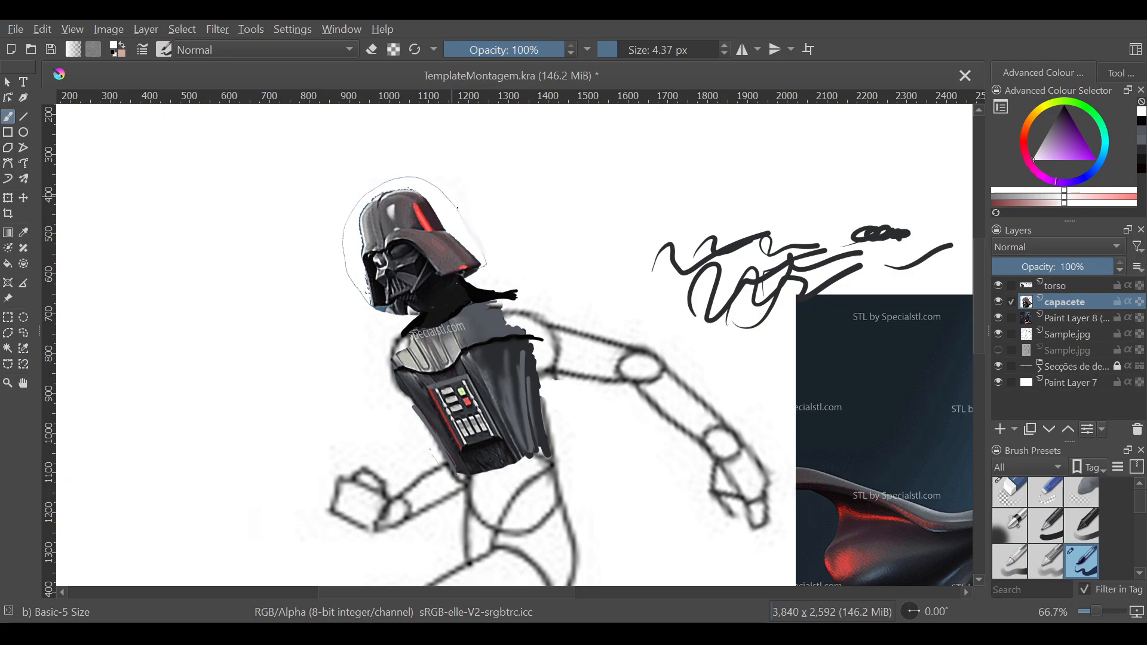
left_click(1015, 491)
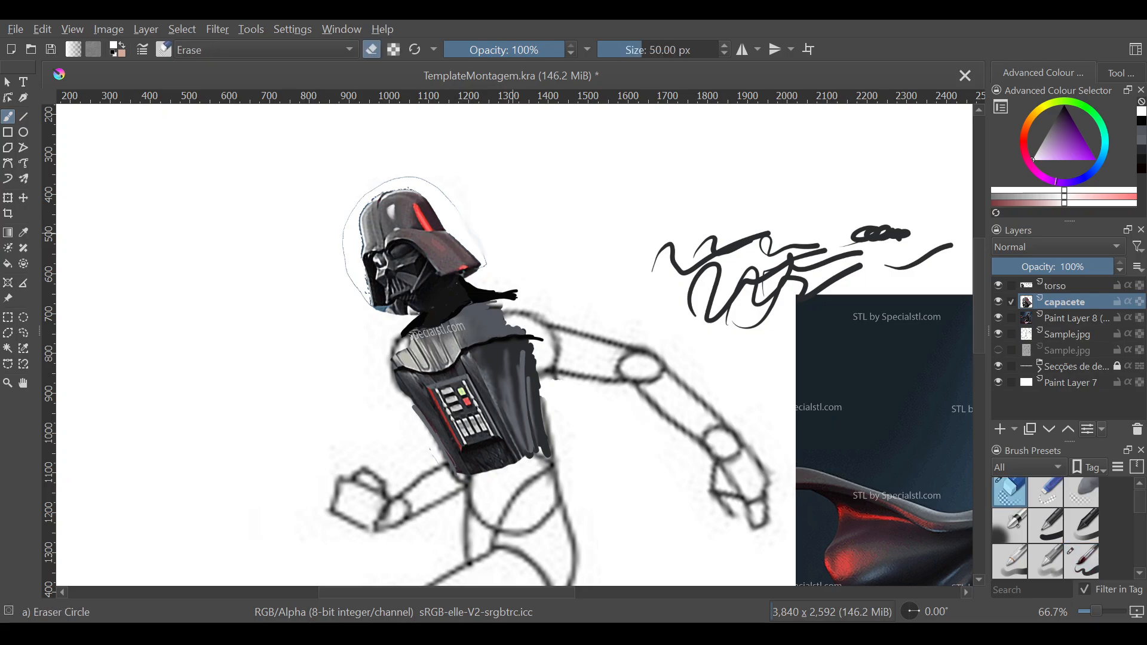
left_click_drag(455, 211, 491, 268)
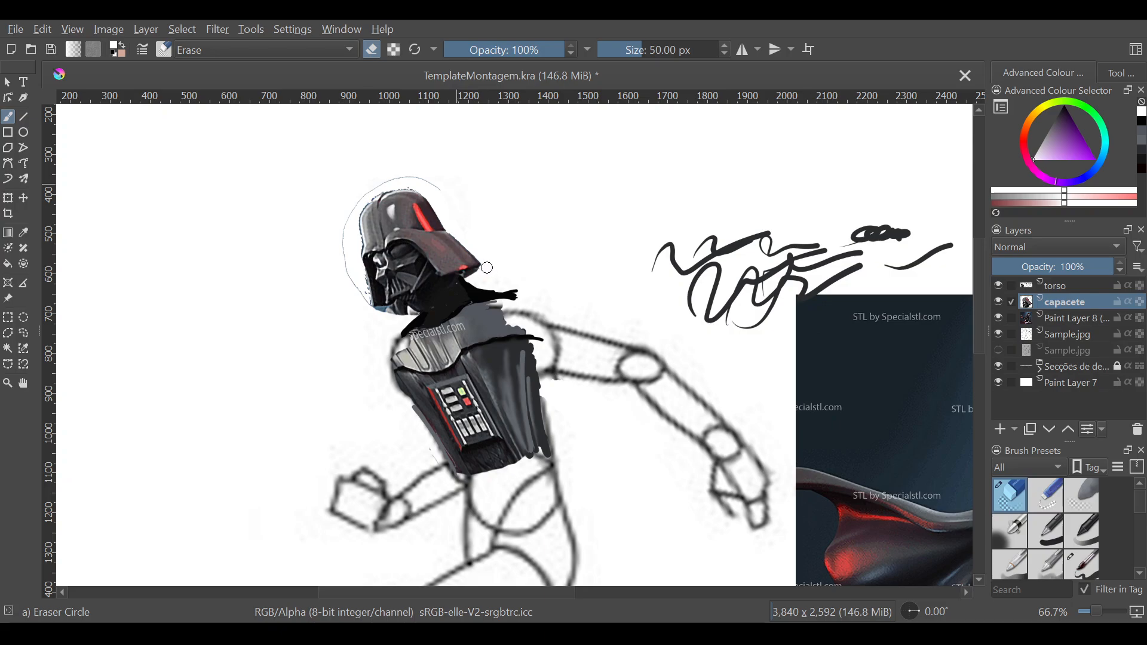
mouse_move(437, 187)
left_mouse_down()
mouse_move(391, 183)
mouse_move(355, 209)
mouse_move(343, 262)
mouse_move(355, 316)
left_mouse_up()
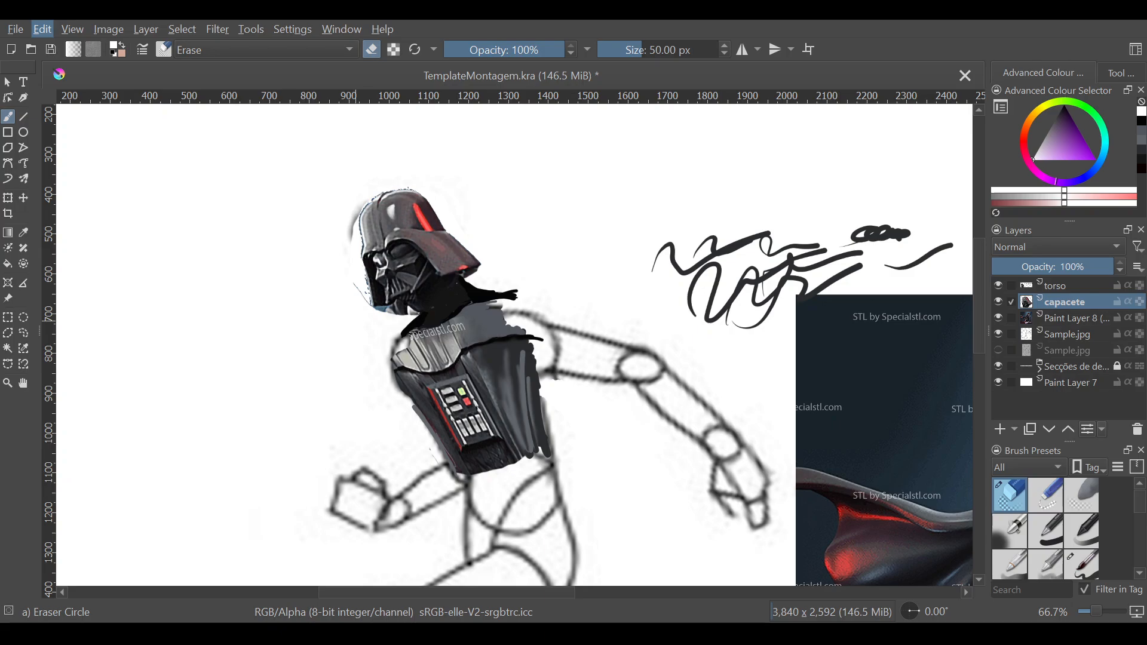
key("ctrl+z")
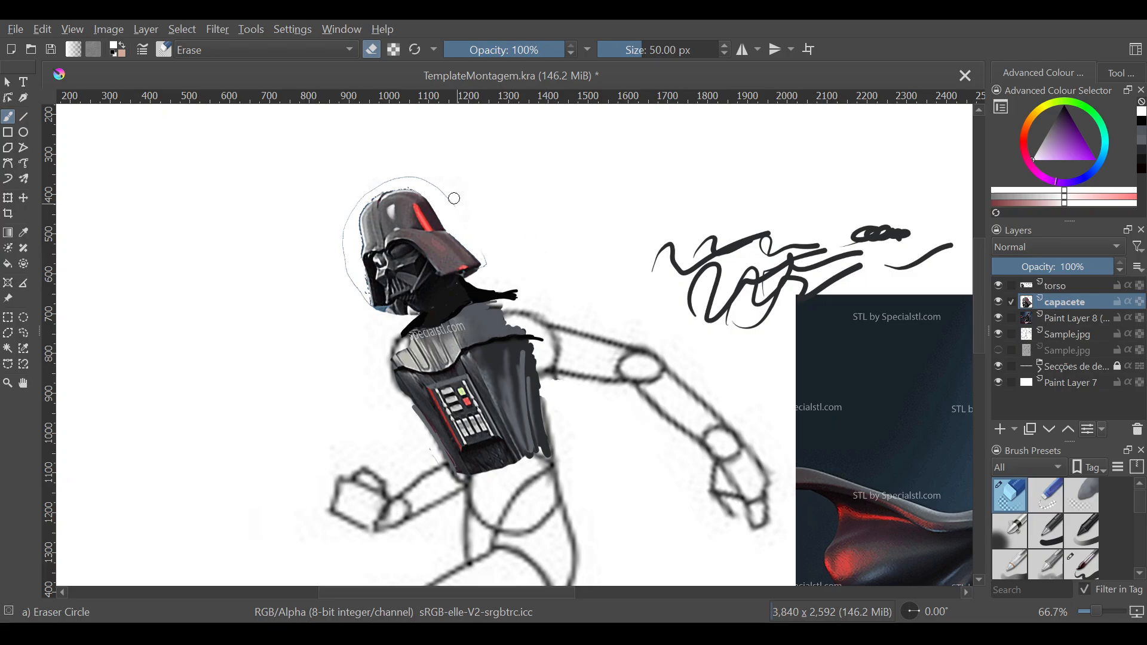
left_click_drag(454, 198, 411, 176)
mouse_move(349, 205)
left_mouse_down()
mouse_move(340, 241)
mouse_move(355, 291)
left_mouse_up()
key("e")
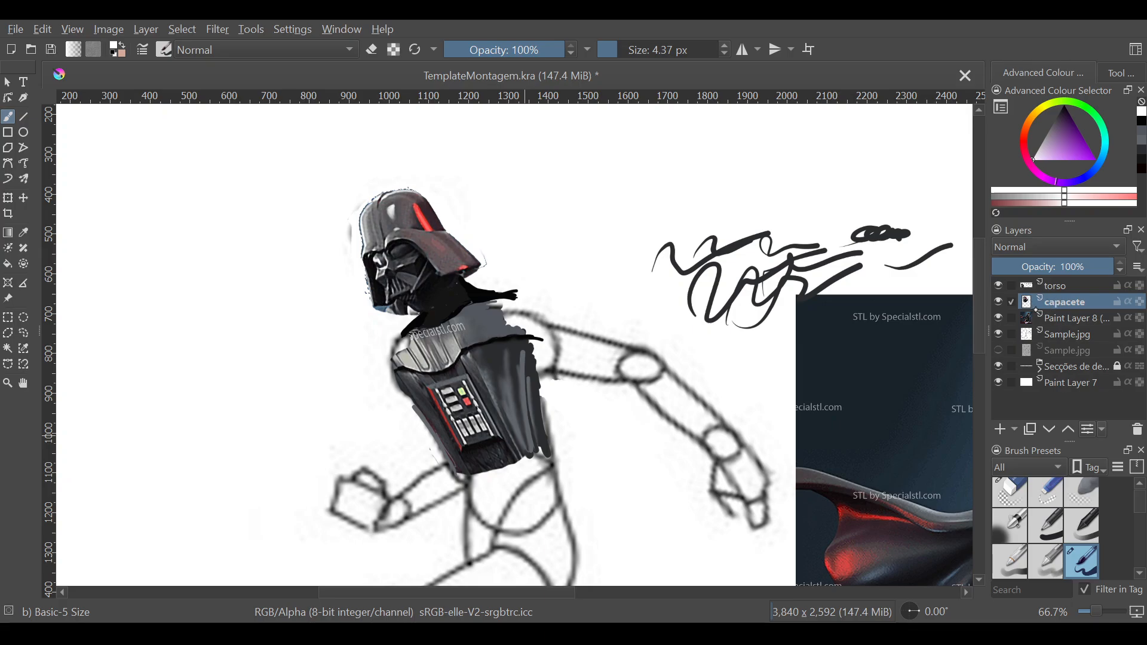
Step: Scribble a test stroke on the helmet's side, undo it, and make the torso layer active
mouse_move(432, 234)
left_mouse_down()
mouse_move(429, 254)
mouse_move(442, 248)
mouse_move(458, 267)
left_mouse_up()
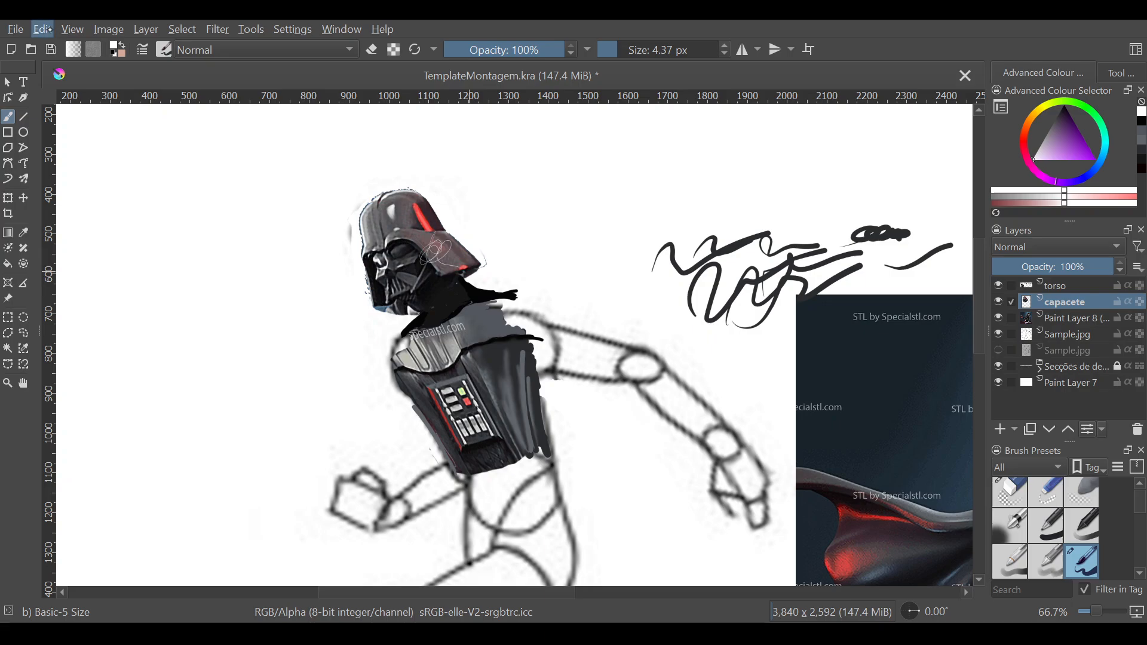
key("ctrl+z")
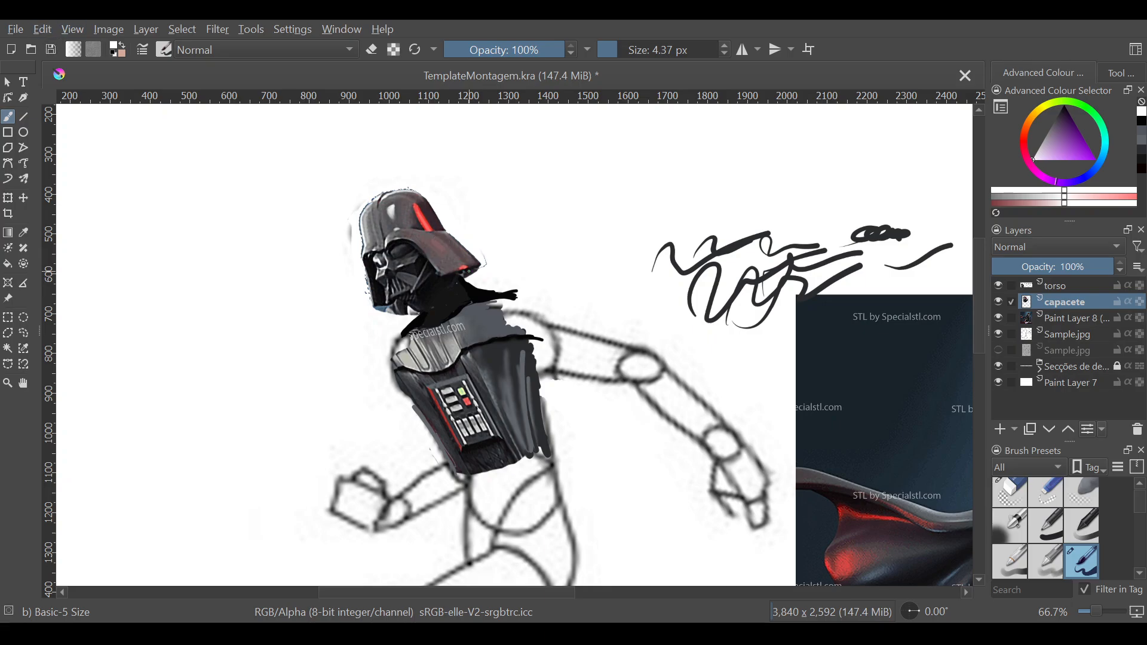
left_click(1067, 318)
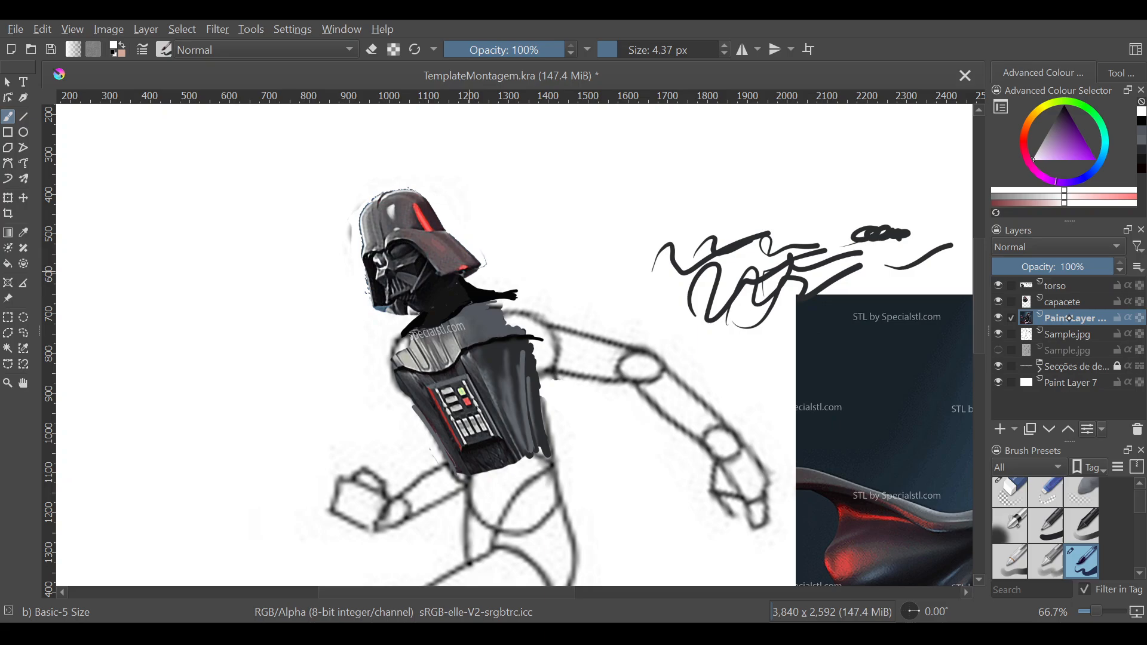
left_click(1065, 287)
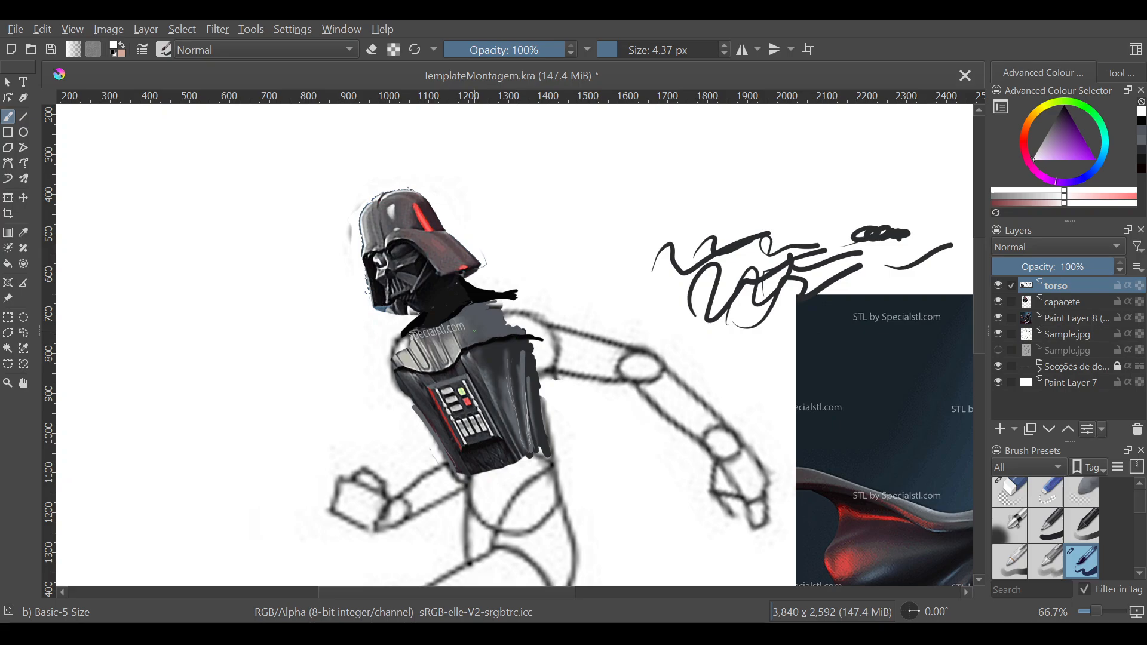
Step: Add light strokes to the grey area of the torso's shoulder plate and soften them with the Blender Blur preset
left_click_drag(471, 334, 486, 317)
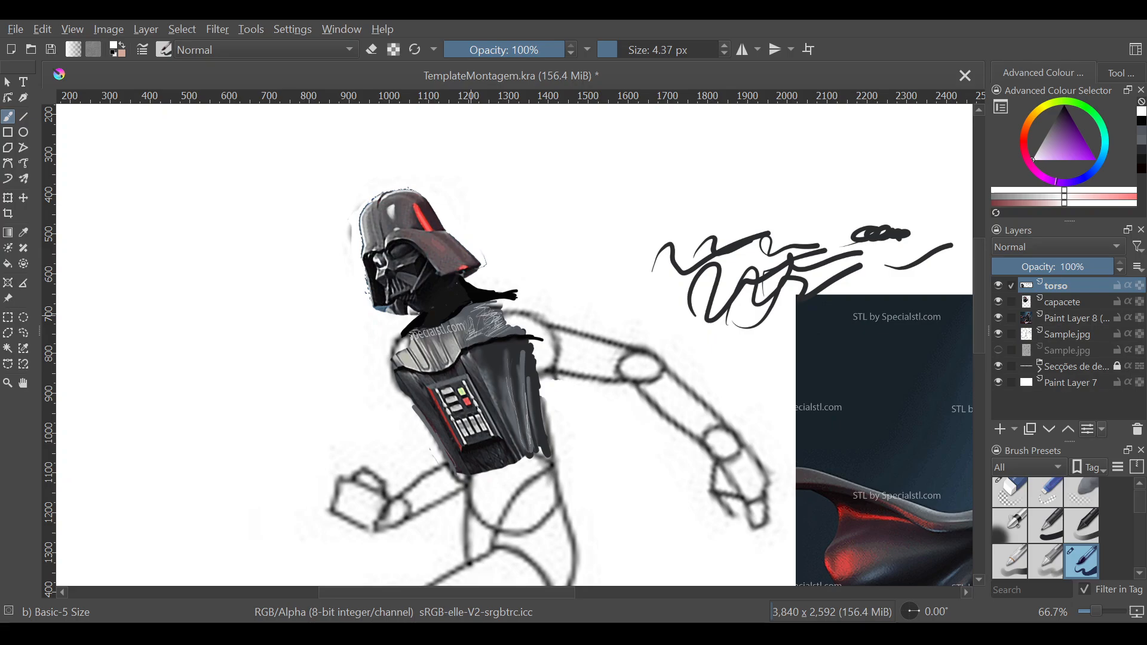
scroll(1046, 529, "down", 3)
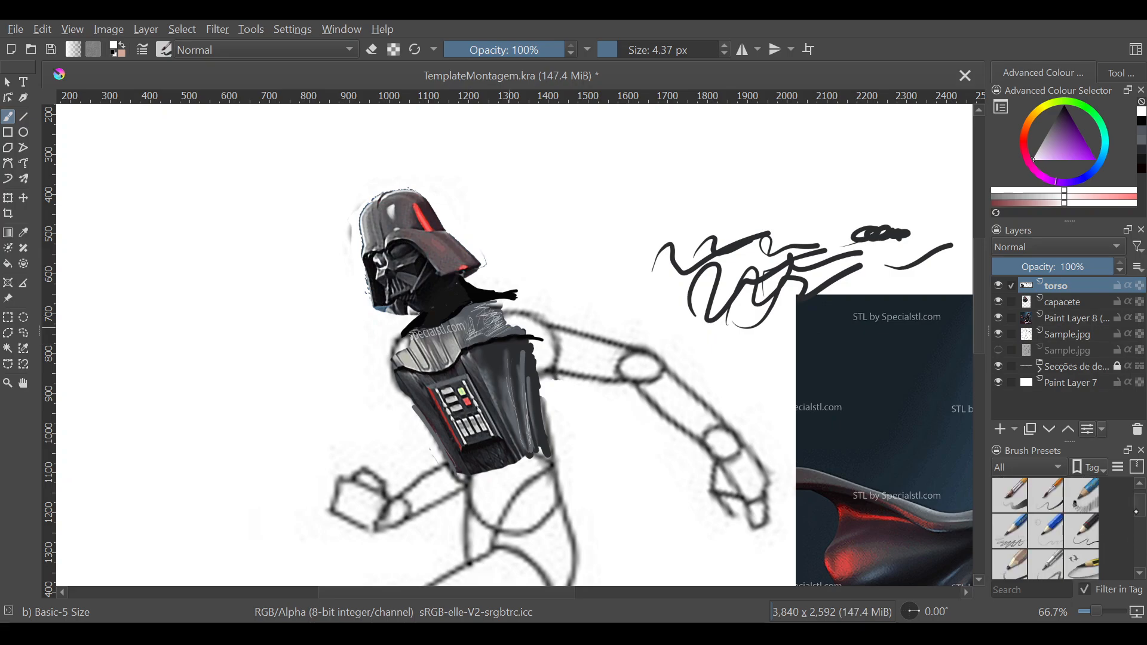
scroll(1045, 529, "down", 5)
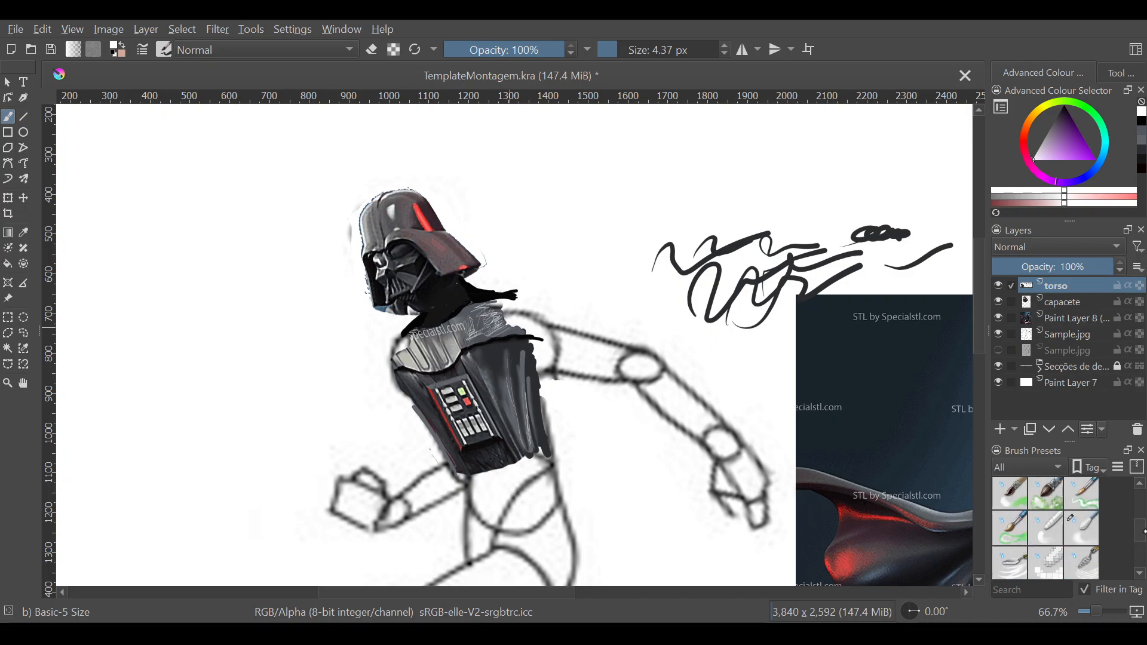
left_click(1087, 533)
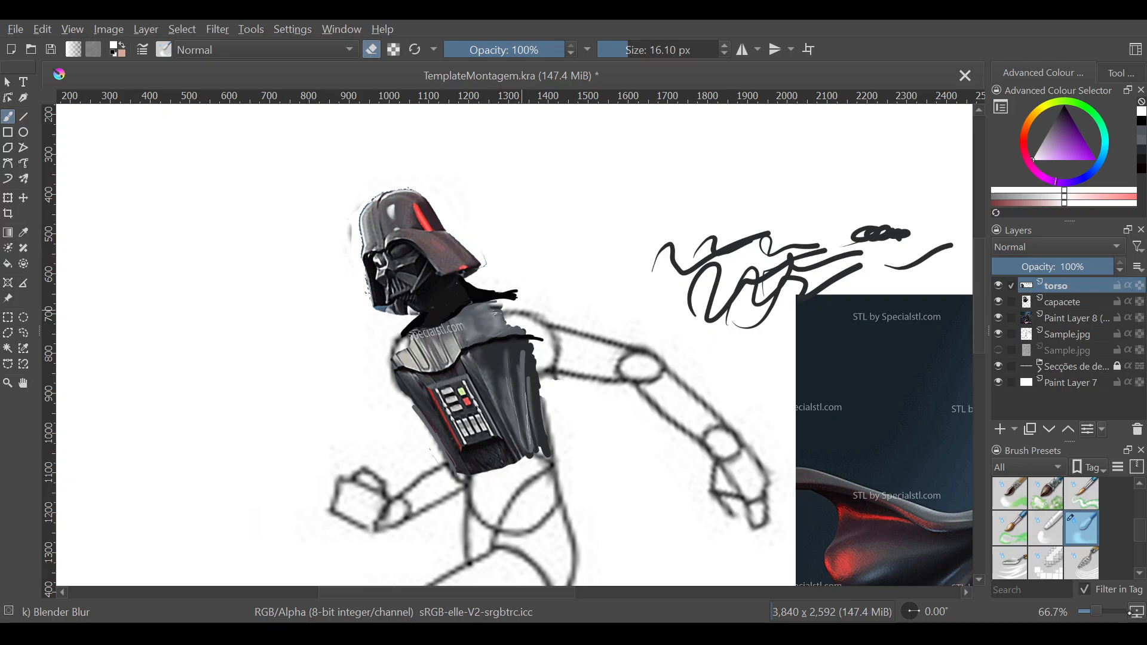
key("minus")
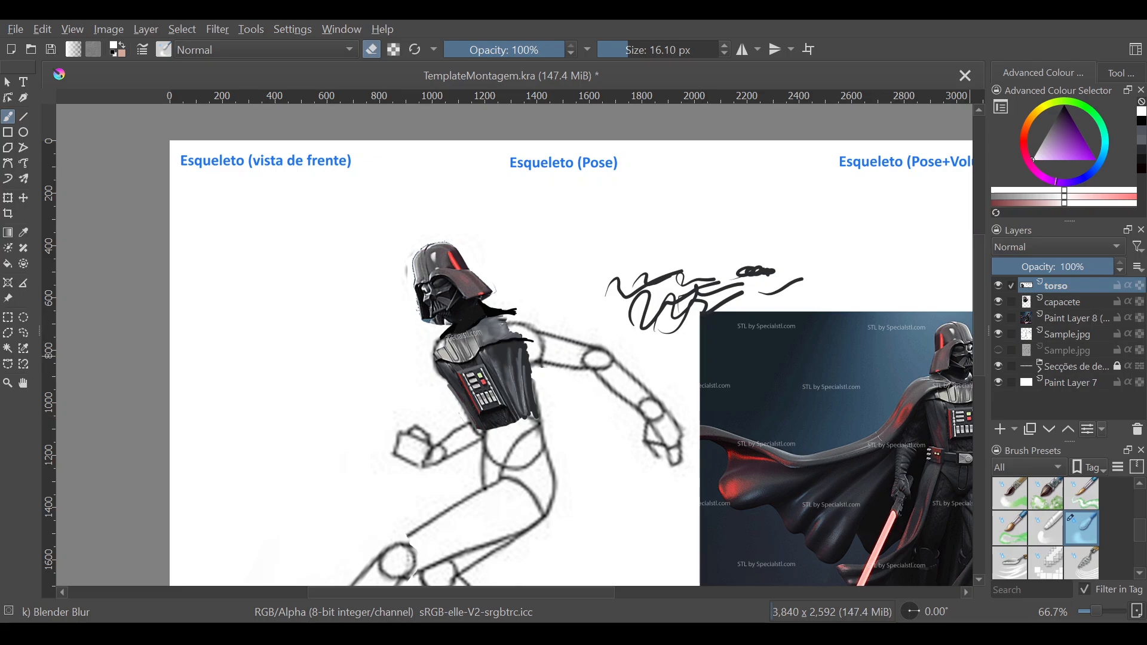
scroll(981, 400, "down", 5)
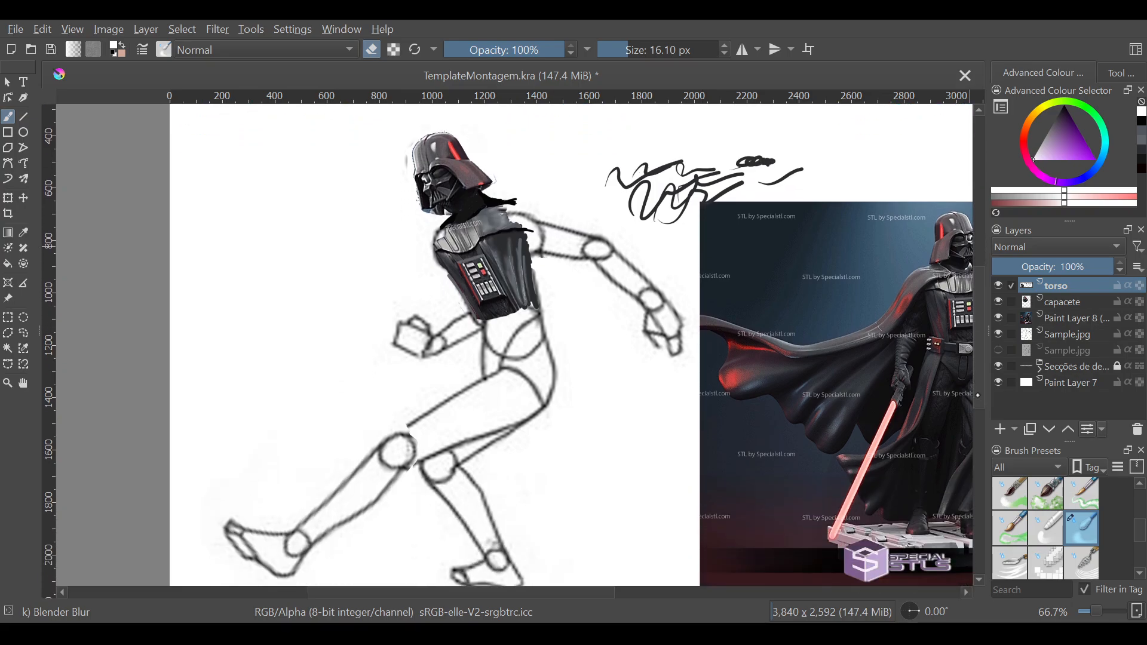
left_click_drag(981, 400, 979, 404)
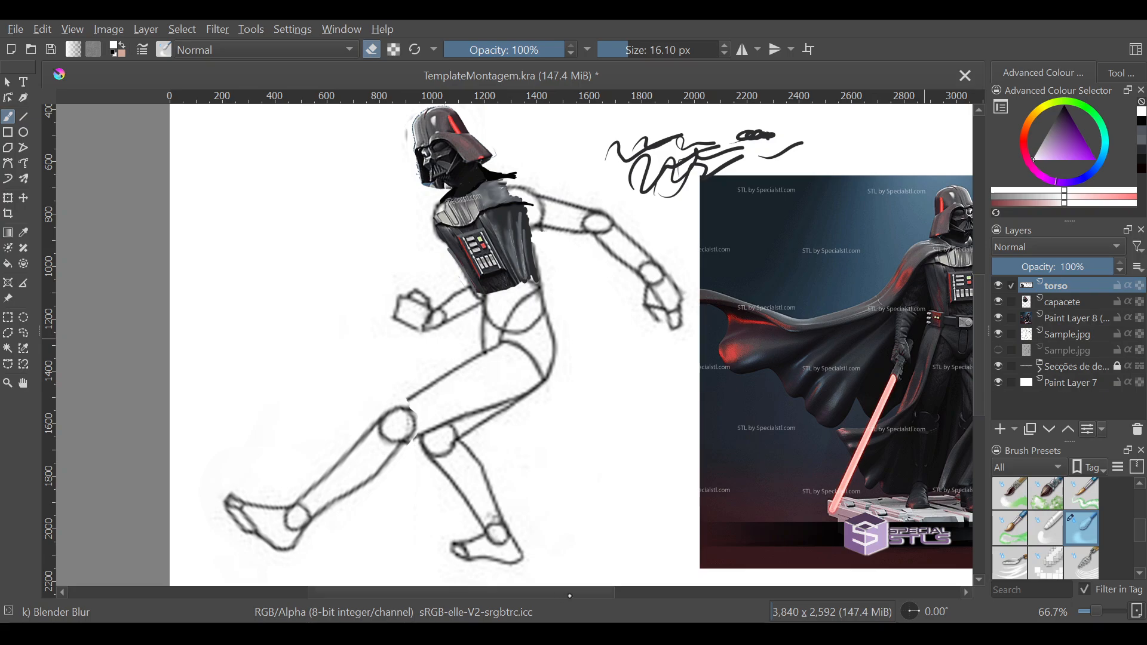
left_click_drag(592, 592, 634, 595)
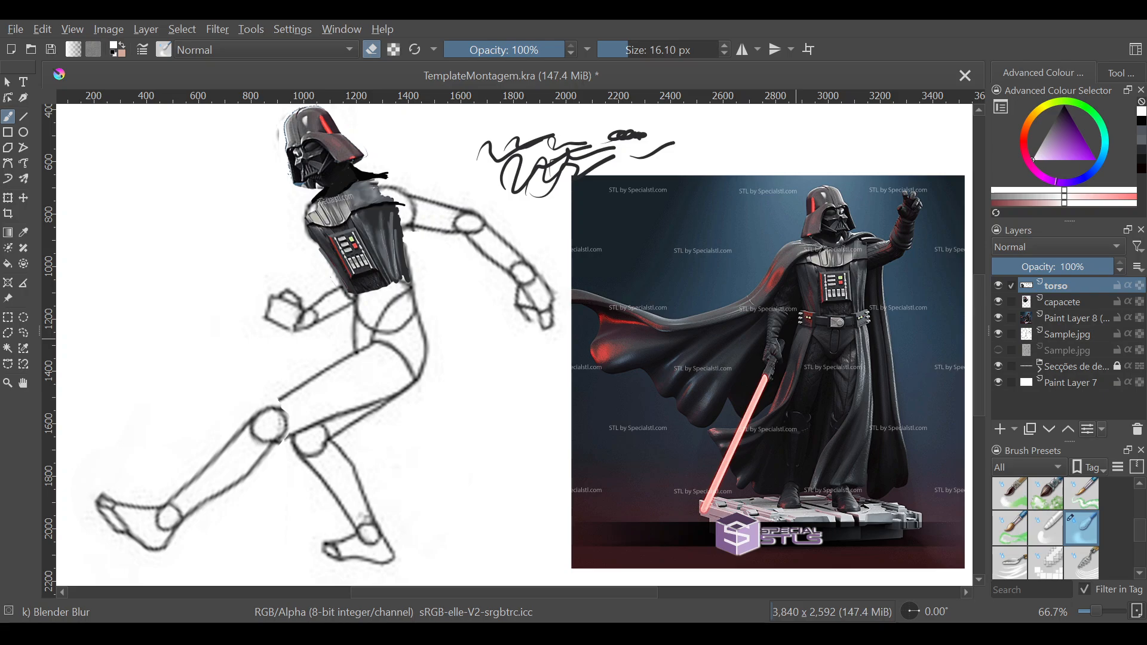
Step: On the capacete layer, outline the helmet's front edge beside the mask and erase it using Eraser Circle at 50 px
left_click(1077, 301)
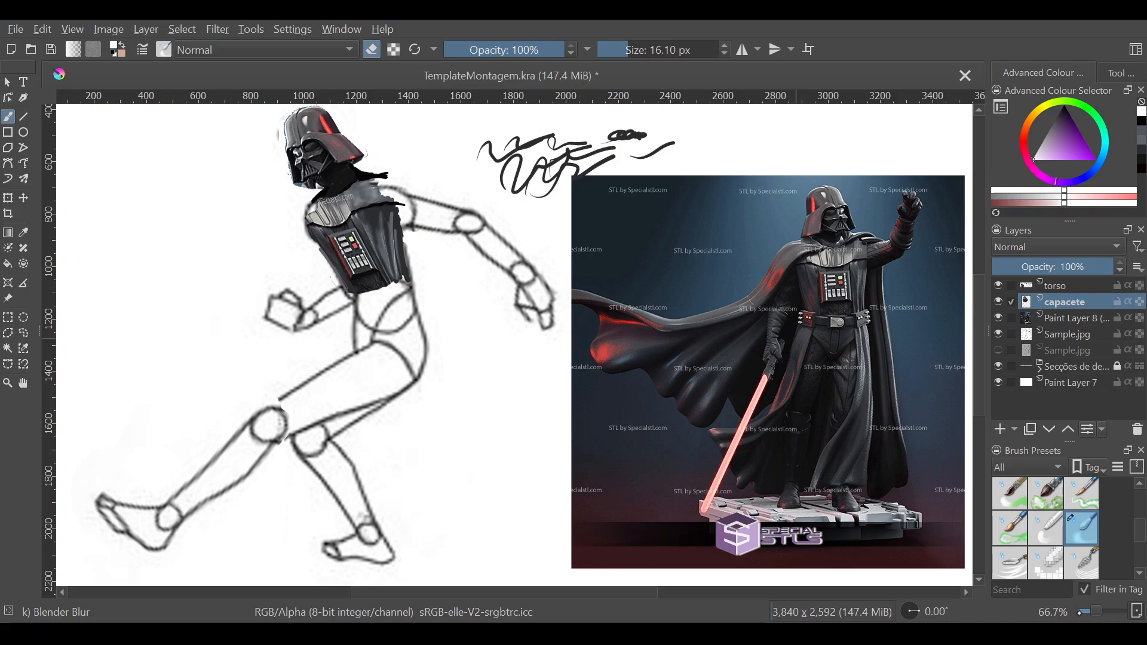
key("plus")
key("plus")
key("plus")
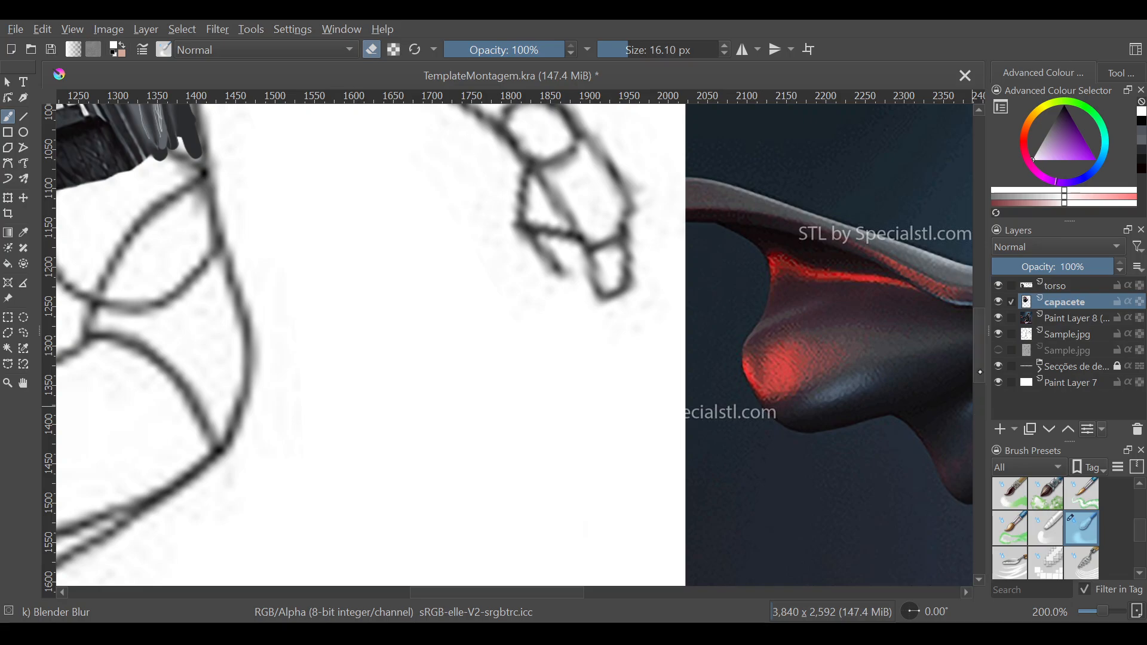
scroll(980, 322, "up", 5)
scroll(980, 321, "up", 6)
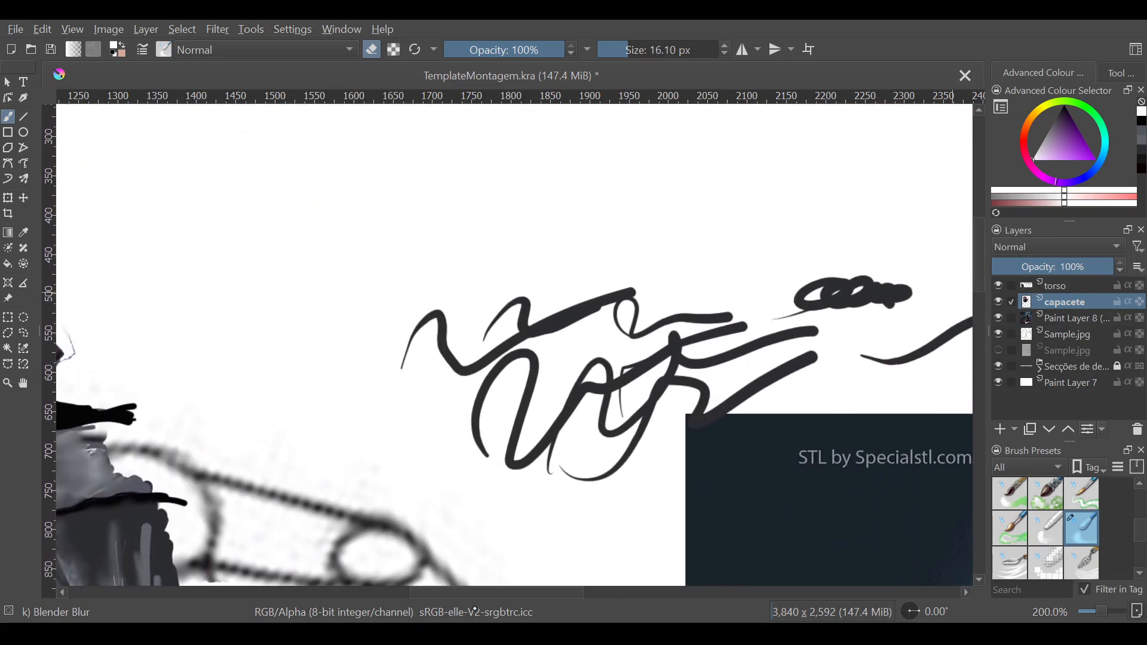
scroll(463, 598, "left", 1)
scroll(462, 598, "left", 10)
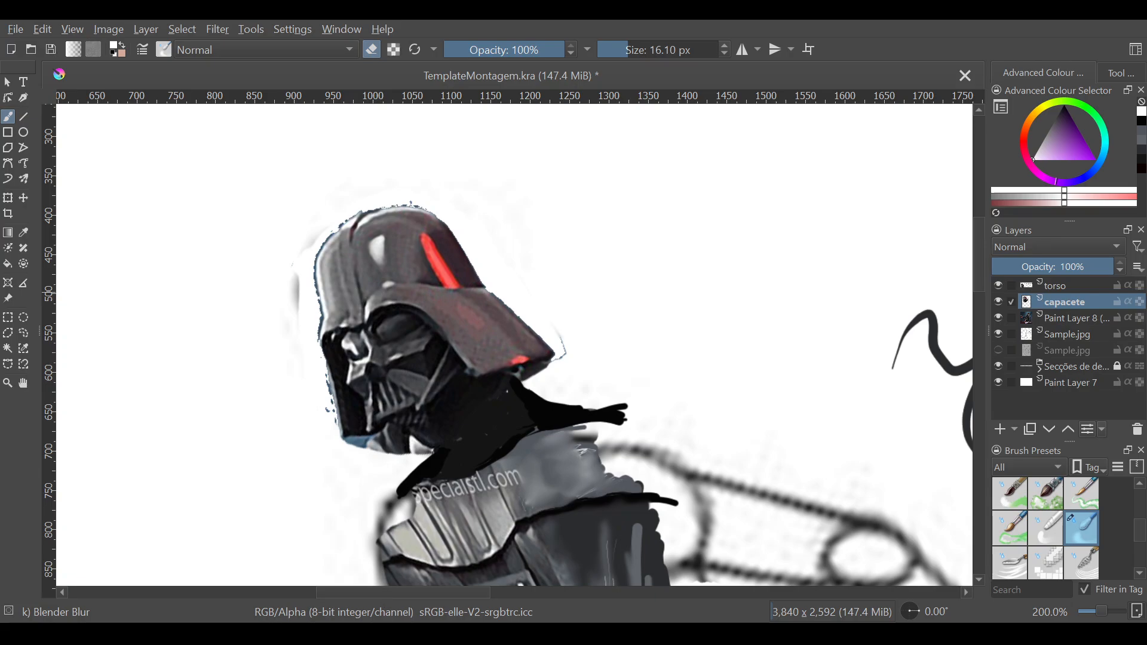
left_click(24, 333)
mouse_move(368, 412)
left_mouse_down()
mouse_move(410, 434)
mouse_move(413, 452)
mouse_move(395, 467)
mouse_move(336, 465)
mouse_move(298, 392)
mouse_move(303, 322)
mouse_move(333, 305)
mouse_move(351, 326)
mouse_move(339, 340)
mouse_move(360, 399)
left_mouse_up()
scroll(1046, 529, "up", 5)
left_click(1010, 495)
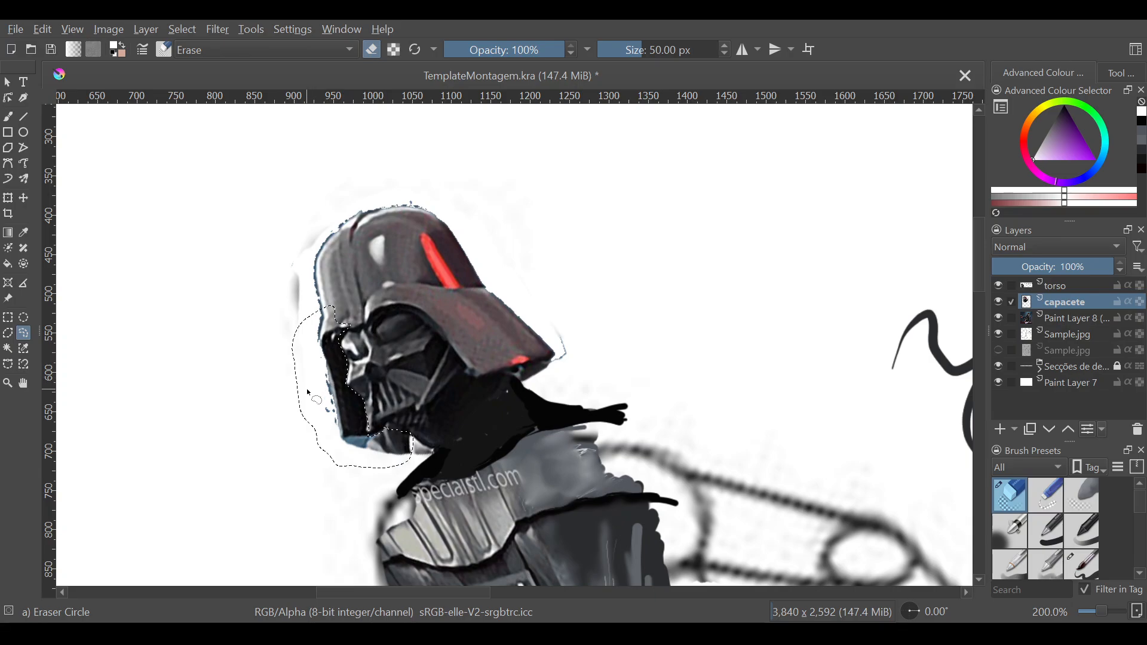
key("b")
left_click_drag(336, 316, 332, 339)
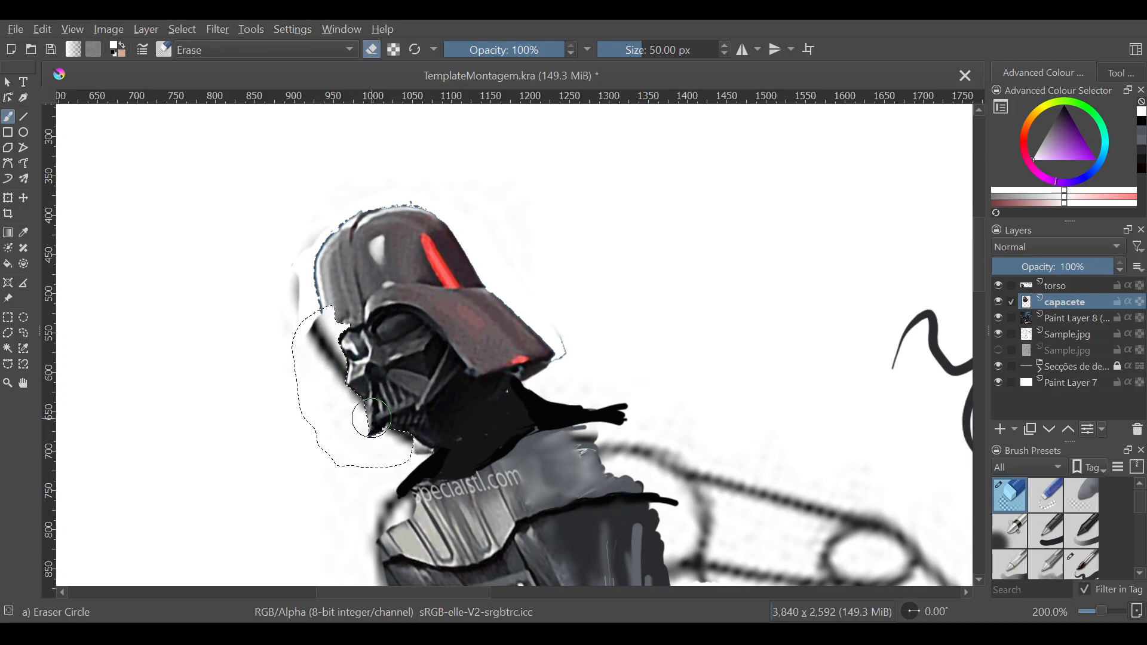
Step: Erase the leftover skeleton sketch lines in front of the mask on the visible Sample.jpg layer
left_click(1072, 290)
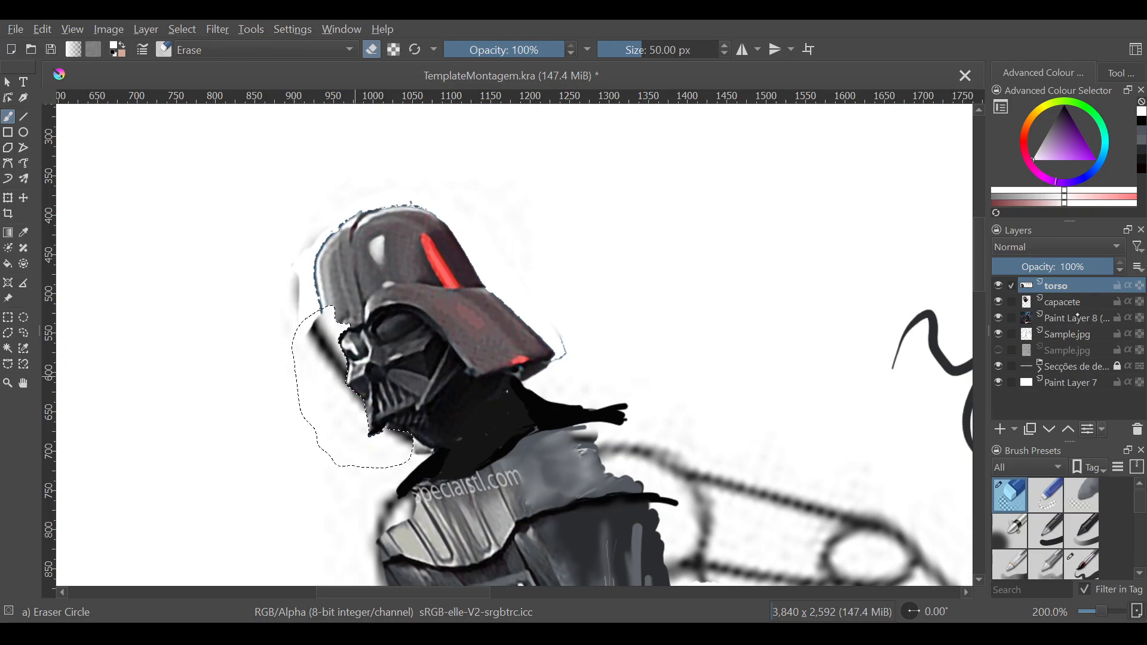
left_click(1072, 303)
left_click(1080, 319)
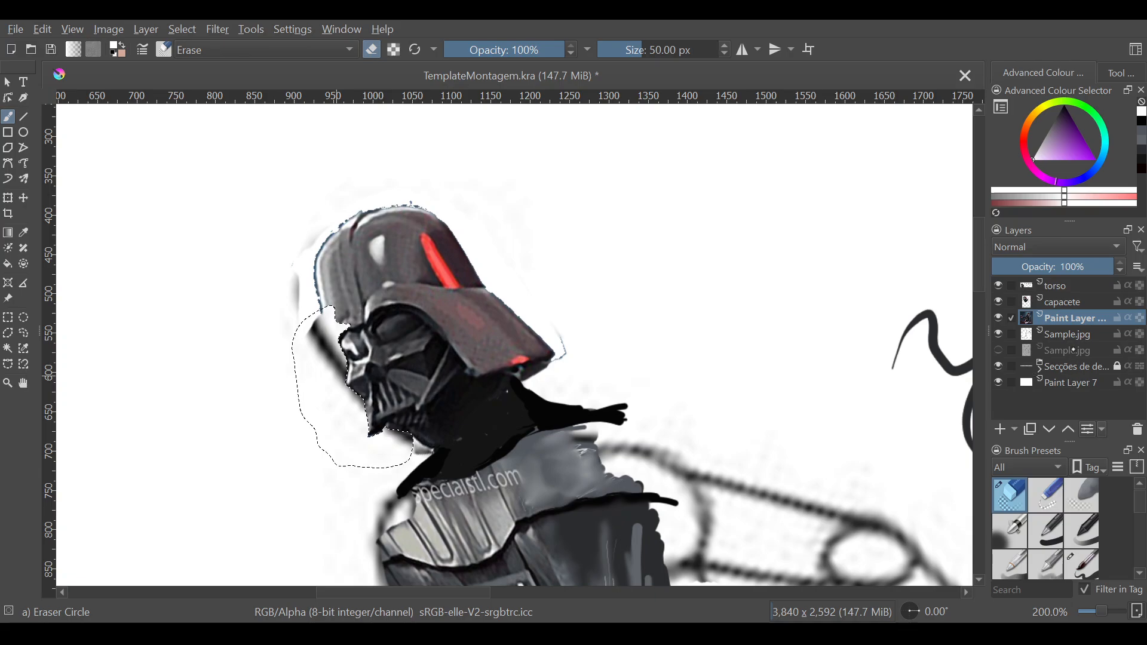
left_click(1074, 335)
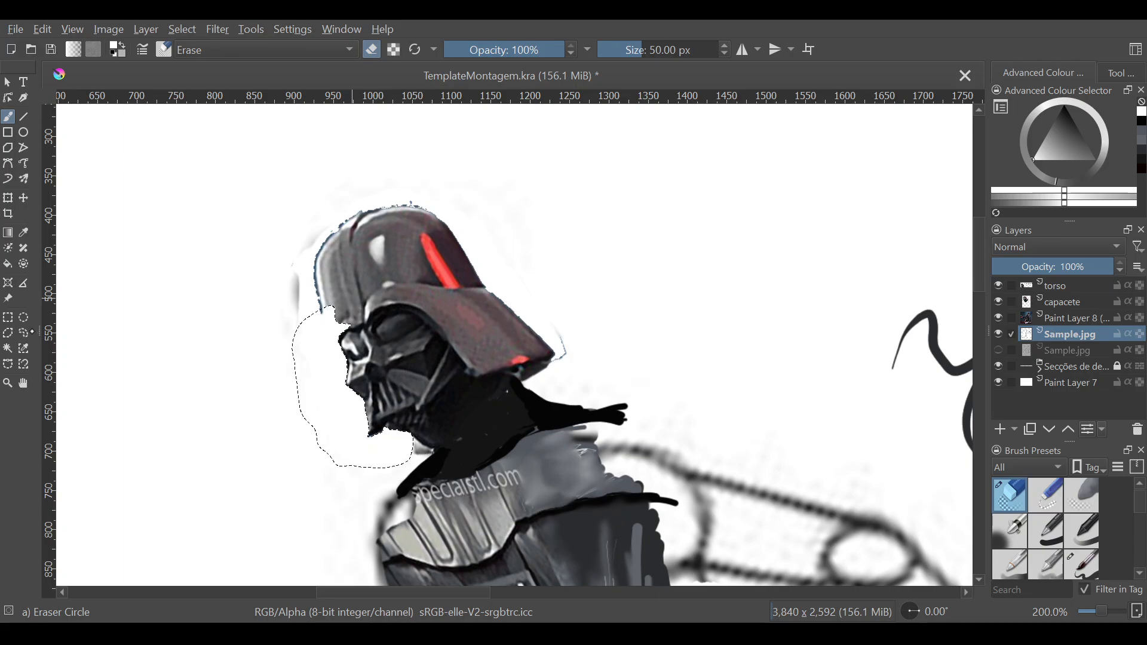
left_click(23, 333)
mouse_move(328, 330)
left_mouse_down()
mouse_move(388, 472)
mouse_move(311, 315)
left_mouse_up()
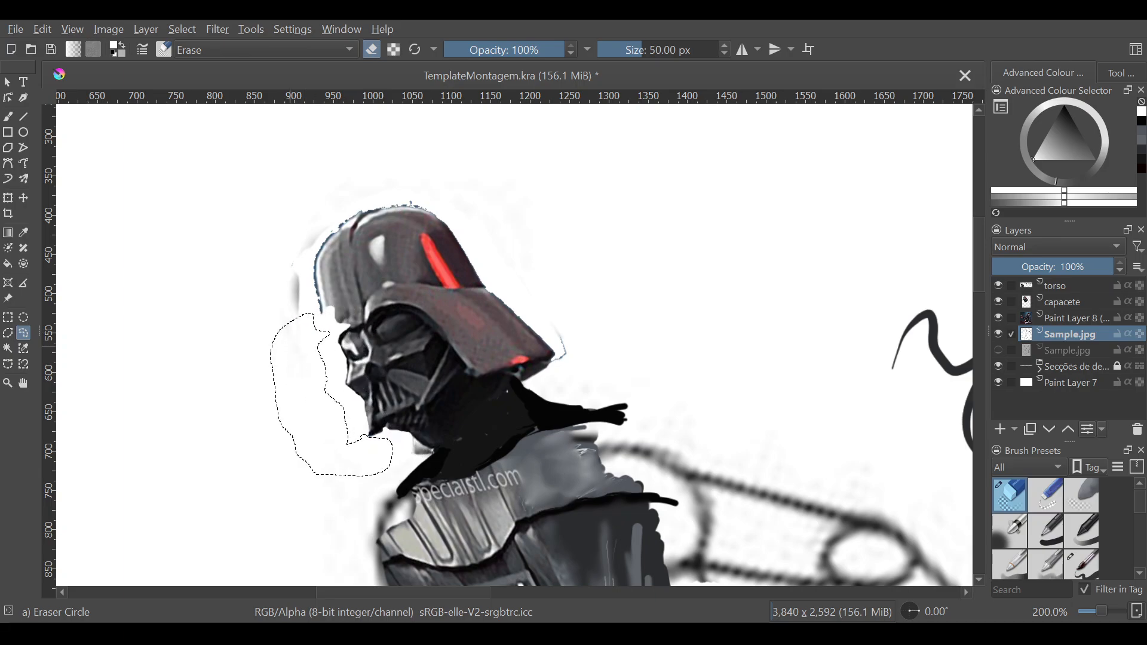
left_click(139, 338)
Step: Outline the helmet's dome and flared neck guard, delete them from the capacete layer, and clear the selection
mouse_move(348, 332)
left_mouse_down()
mouse_move(421, 314)
mouse_move(478, 385)
mouse_move(518, 371)
mouse_move(522, 385)
mouse_move(553, 377)
mouse_move(574, 352)
mouse_move(545, 299)
mouse_move(403, 177)
mouse_move(267, 233)
mouse_move(263, 349)
left_mouse_up()
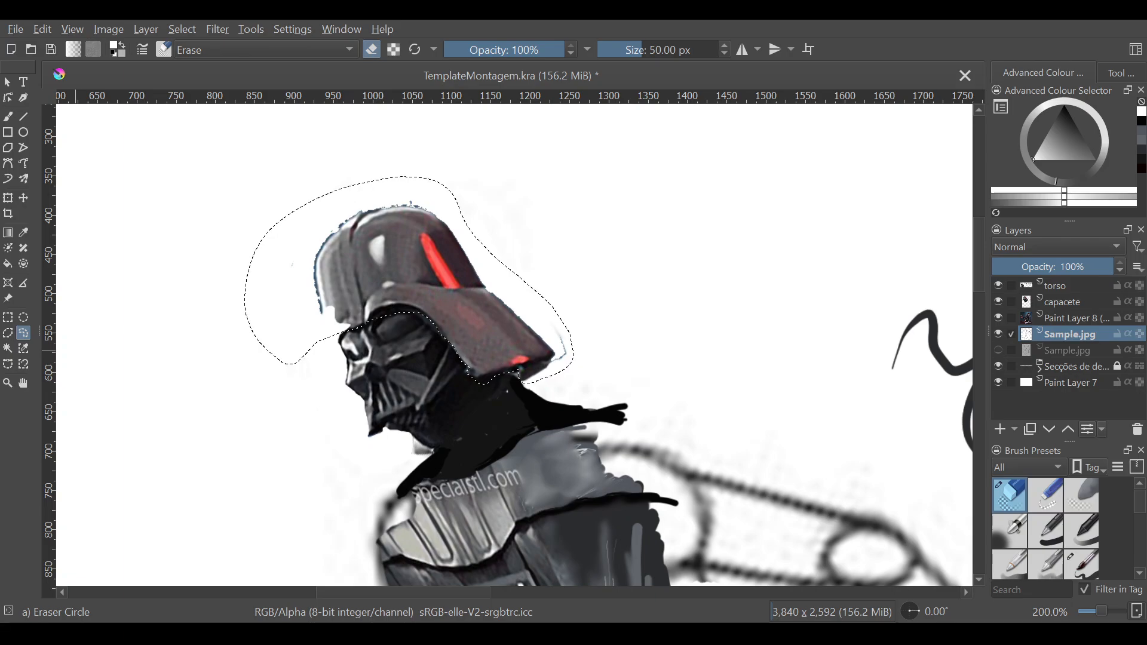
left_click(1074, 302)
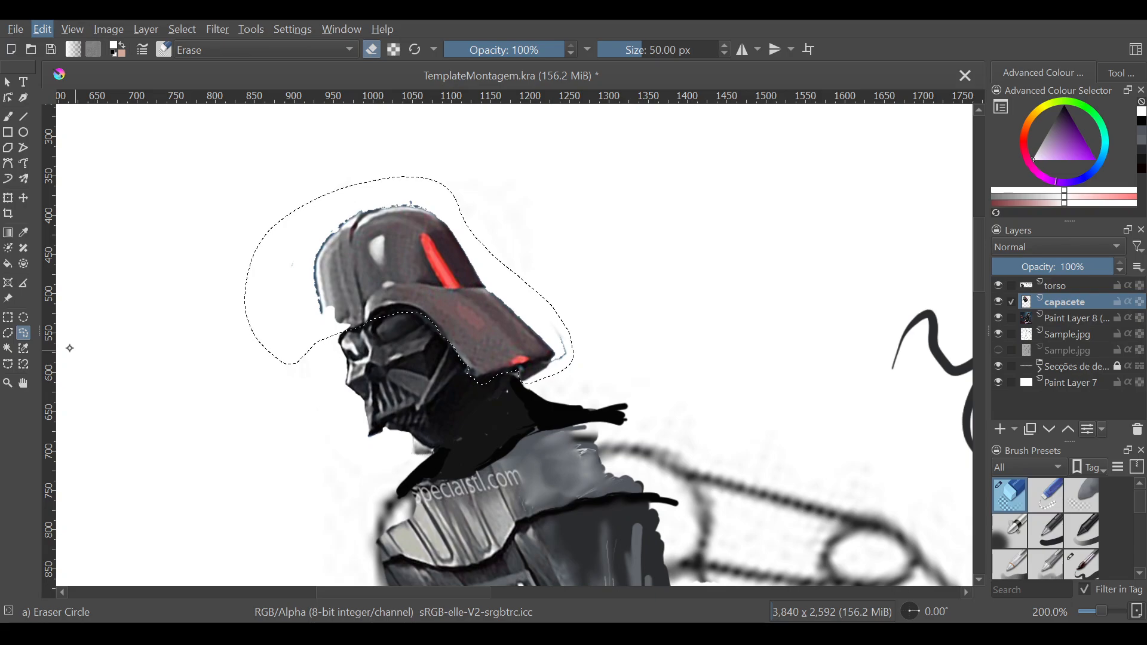
key("Delete")
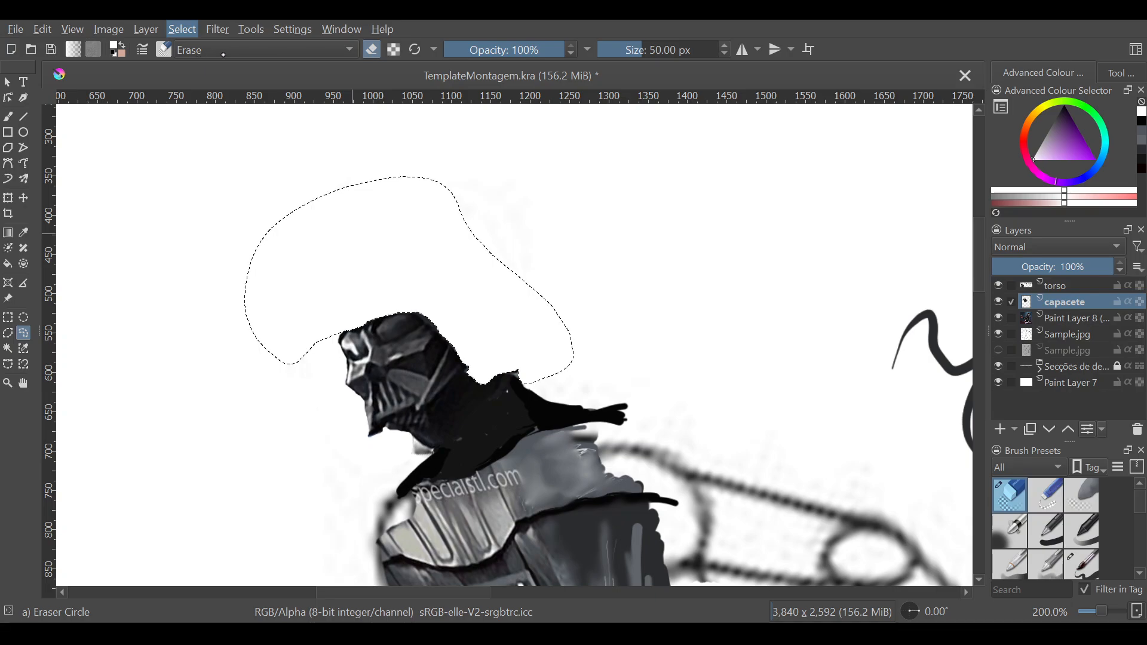
key("ctrl+shift+a")
key("b")
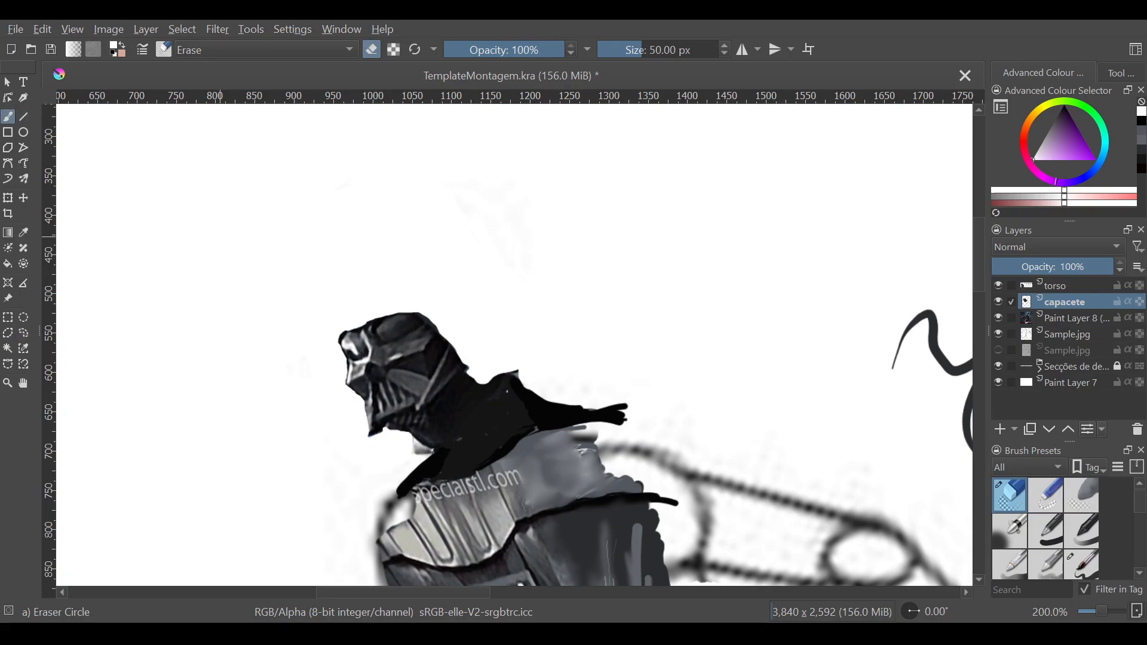
Step: Return to the Basic-5 Size brush, add a paint layer above torso, and choose black as the painting colour
key("slash")
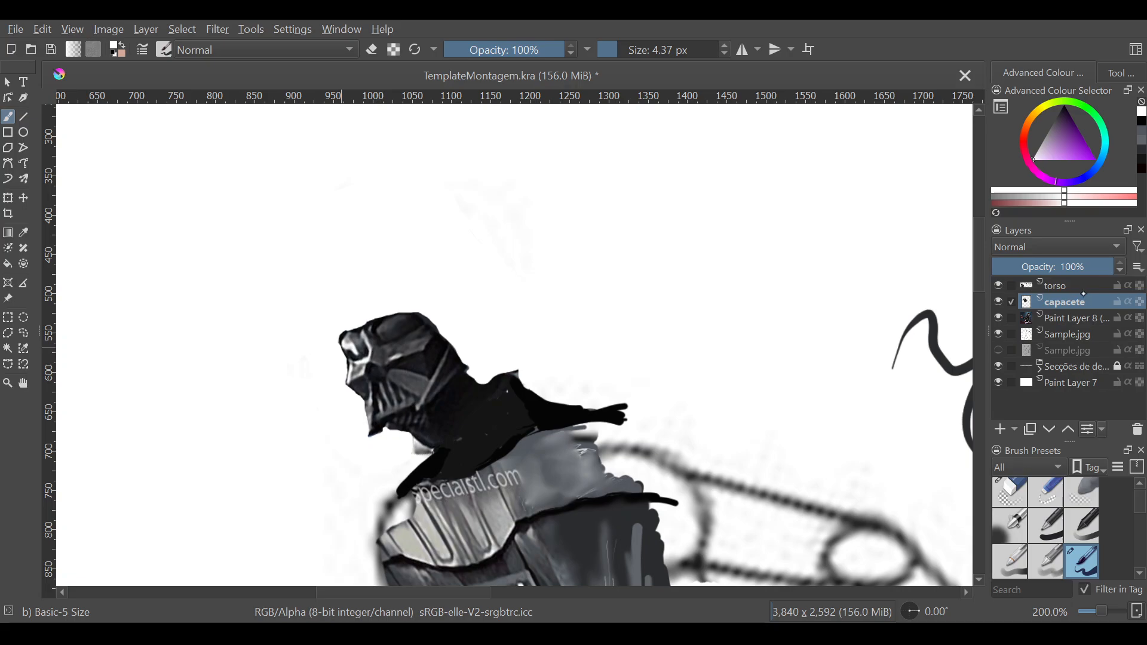
left_click(999, 429)
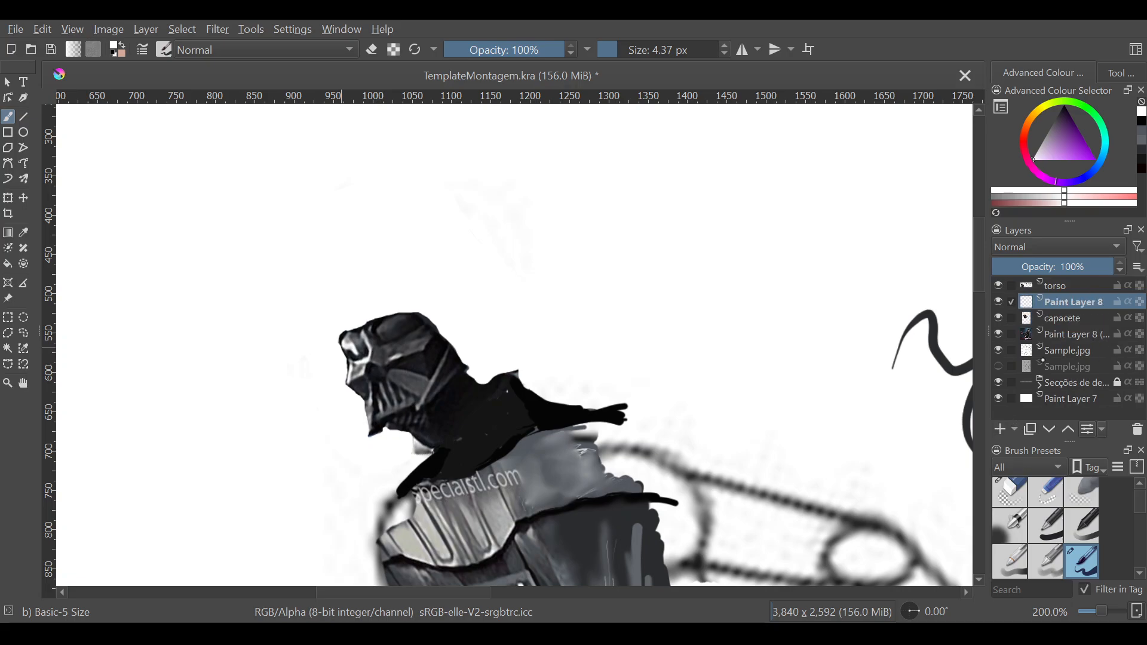
left_click_drag(1079, 304, 1077, 280)
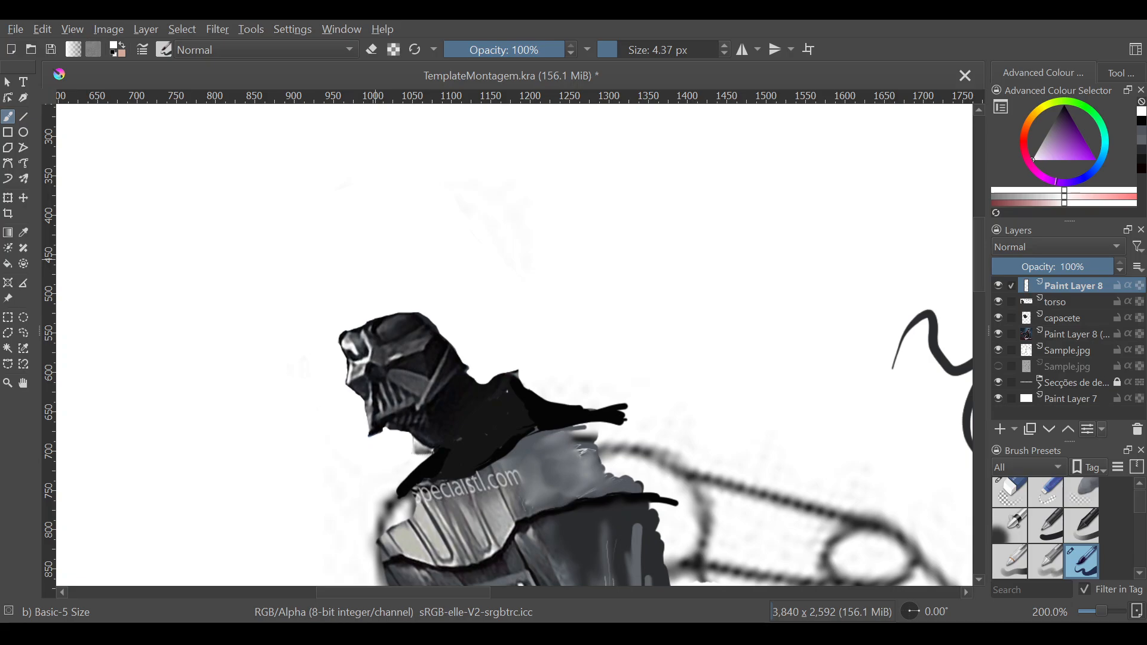
left_click(1142, 121)
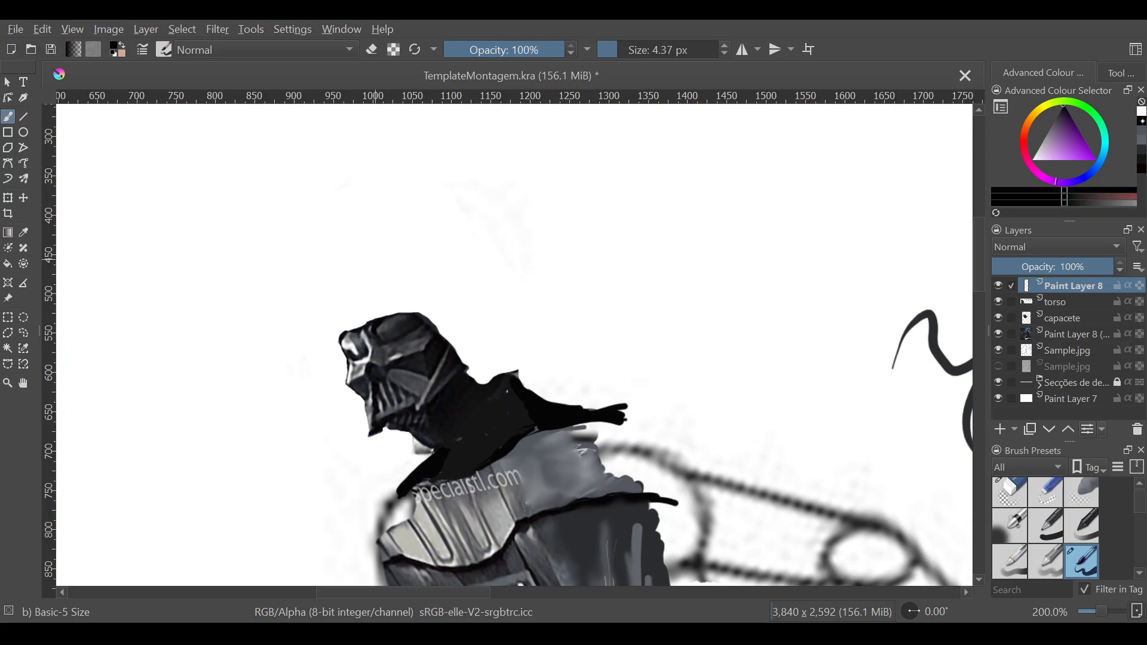
Step: Sketch a pointed peak in front of the mask's brow and a rounded head outline above the mask
mouse_move(293, 287)
left_mouse_down()
mouse_move(320, 261)
mouse_move(338, 287)
left_mouse_up()
key("ctrl+z")
mouse_move(349, 331)
left_mouse_down()
mouse_move(363, 324)
mouse_move(346, 332)
left_mouse_up()
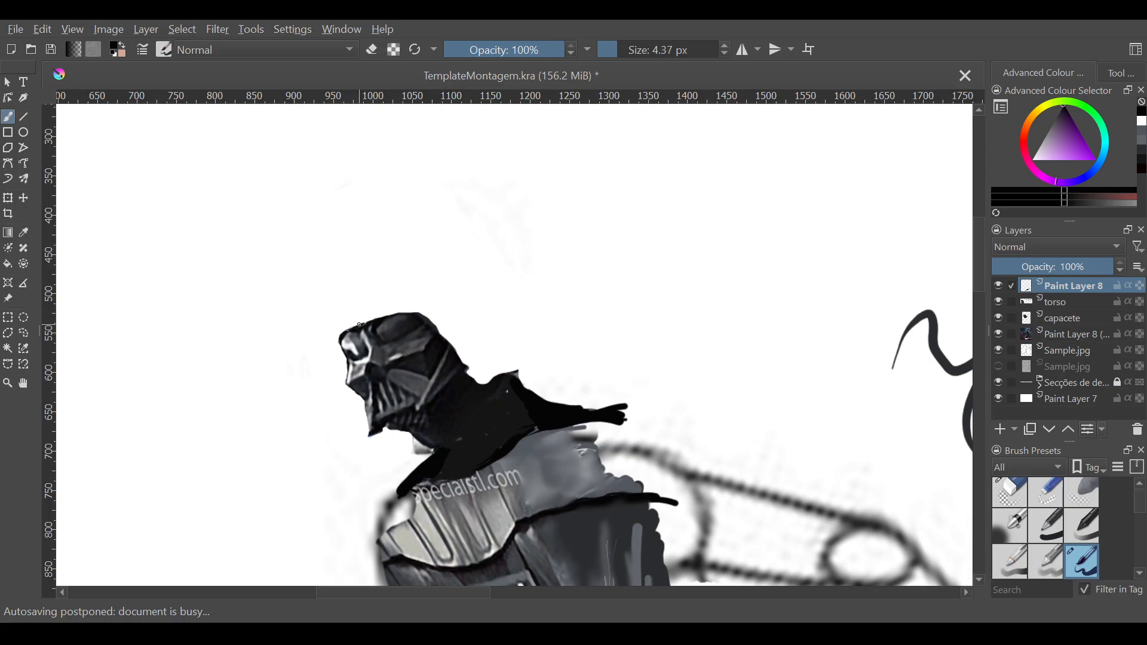
mouse_move(342, 346)
left_mouse_down()
mouse_move(315, 314)
mouse_move(312, 332)
left_mouse_up()
left_click_drag(364, 273, 304, 333)
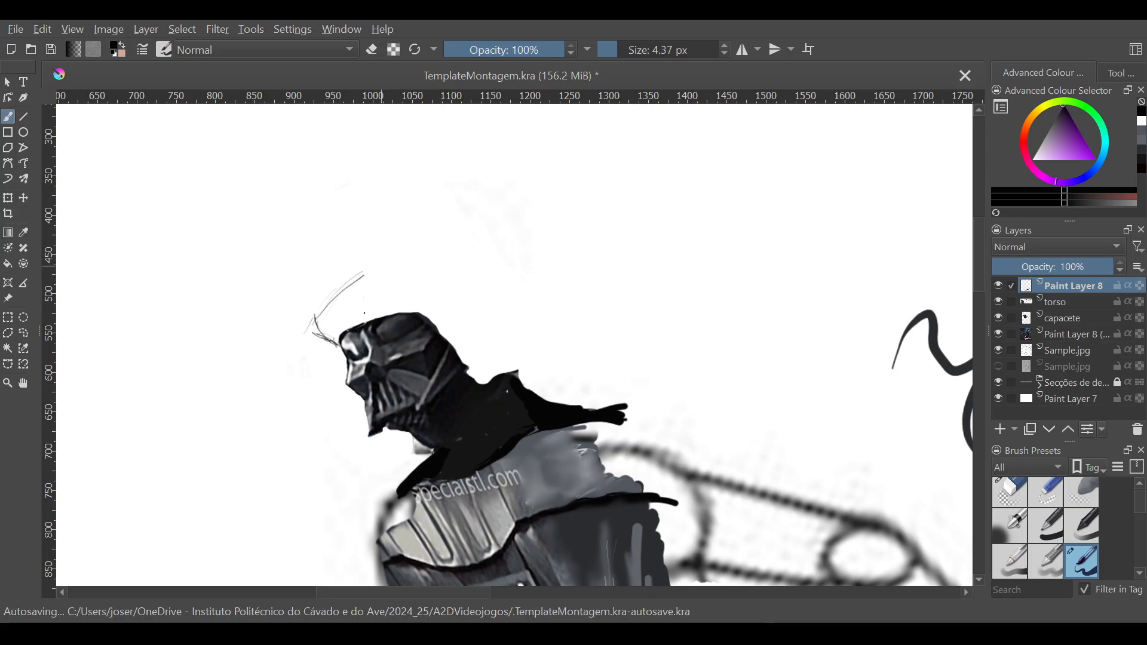
mouse_move(346, 319)
left_mouse_down()
mouse_move(390, 267)
mouse_move(460, 344)
mouse_move(417, 255)
left_mouse_up()
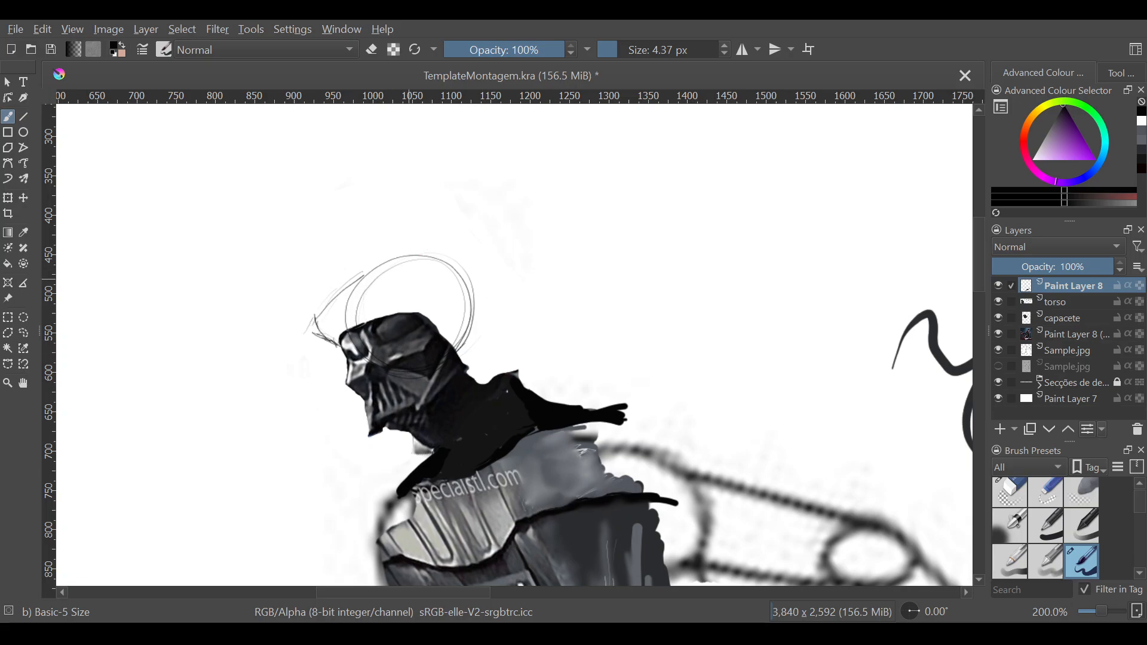
Step: Extend the head sketch with lines along the forehead, the nape and the side behind the mask
mouse_move(335, 345)
left_mouse_down()
mouse_move(344, 295)
mouse_move(390, 263)
left_mouse_up()
mouse_move(479, 347)
left_mouse_down()
mouse_move(469, 364)
mouse_move(531, 321)
left_mouse_up()
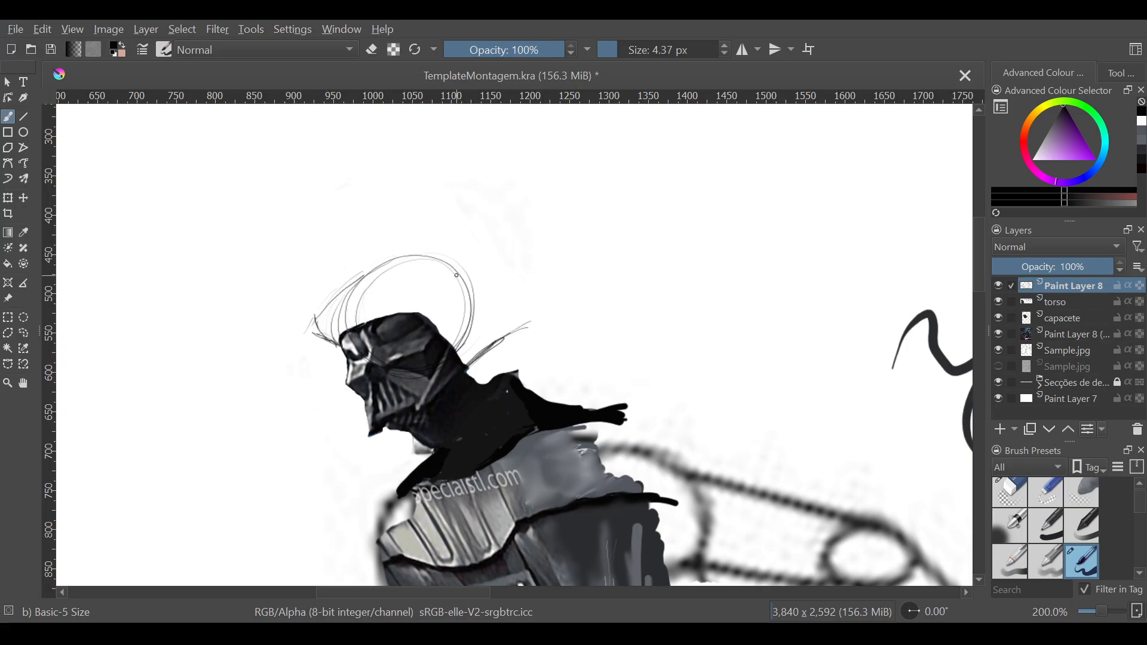
mouse_move(475, 318)
left_mouse_down()
mouse_move(490, 346)
mouse_move(472, 318)
mouse_move(484, 347)
mouse_move(452, 349)
left_mouse_up()
left_click_drag(455, 301, 441, 330)
left_click_drag(458, 311, 485, 347)
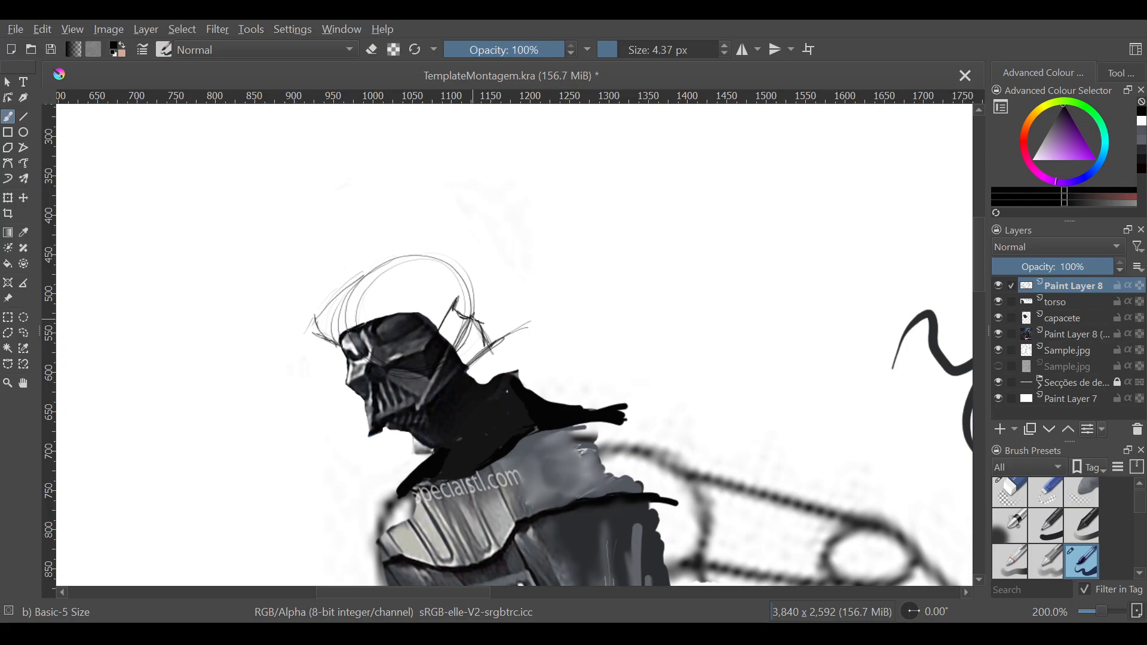
Step: Build up the head's crown with curved arcs and draw a curly line along its top edge
left_click_drag(400, 257, 464, 276)
mouse_move(383, 275)
left_mouse_down()
mouse_move(437, 266)
mouse_move(461, 287)
left_mouse_up()
left_click_drag(387, 277, 457, 273)
mouse_move(349, 302)
left_mouse_down()
mouse_move(378, 276)
mouse_move(468, 272)
left_mouse_up()
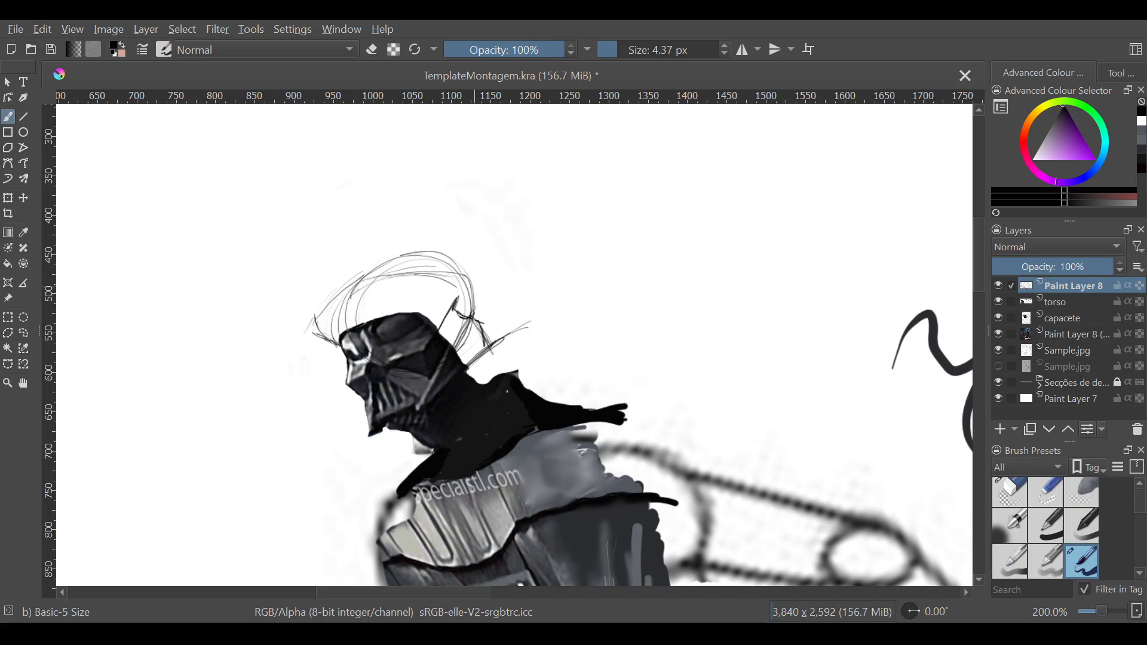
mouse_move(332, 336)
left_mouse_down()
mouse_move(364, 286)
mouse_move(338, 347)
mouse_move(349, 360)
left_mouse_up()
left_click_drag(468, 286, 477, 313)
mouse_move(380, 271)
left_mouse_down()
mouse_move(427, 247)
mouse_move(457, 269)
left_mouse_up()
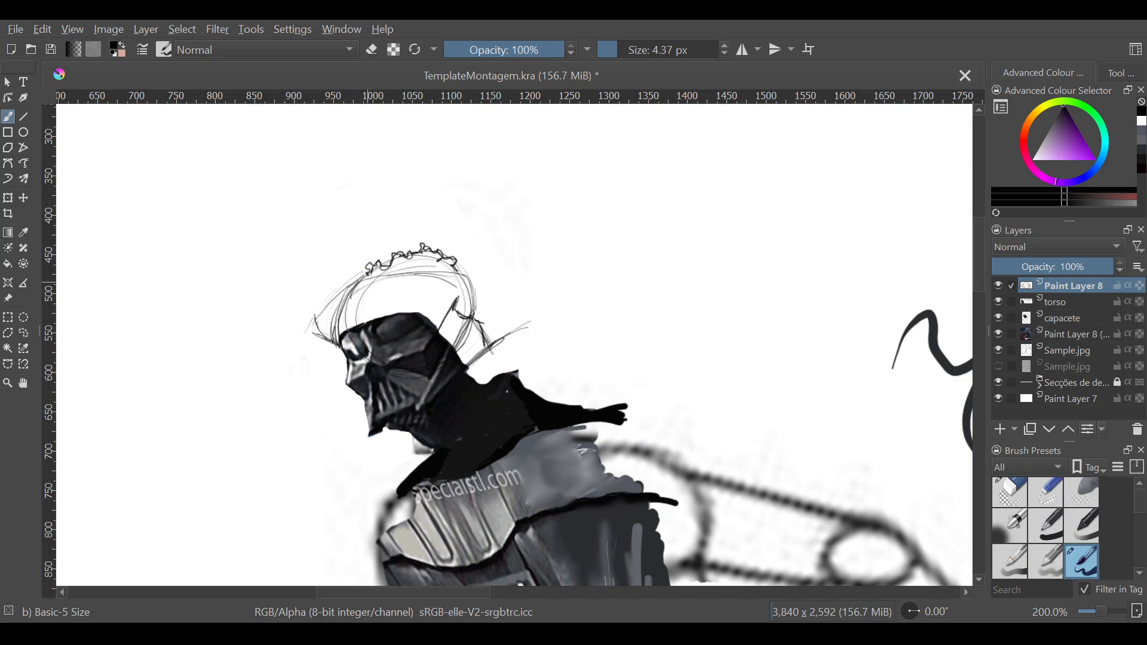
Step: Darken the front and back contours of the sketched head with repeated strokes
mouse_move(346, 288)
left_mouse_down()
mouse_move(371, 276)
mouse_move(335, 343)
mouse_move(337, 330)
left_mouse_up()
left_click_drag(337, 334, 358, 283)
left_click_drag(471, 292, 465, 316)
left_click_drag(470, 279, 472, 289)
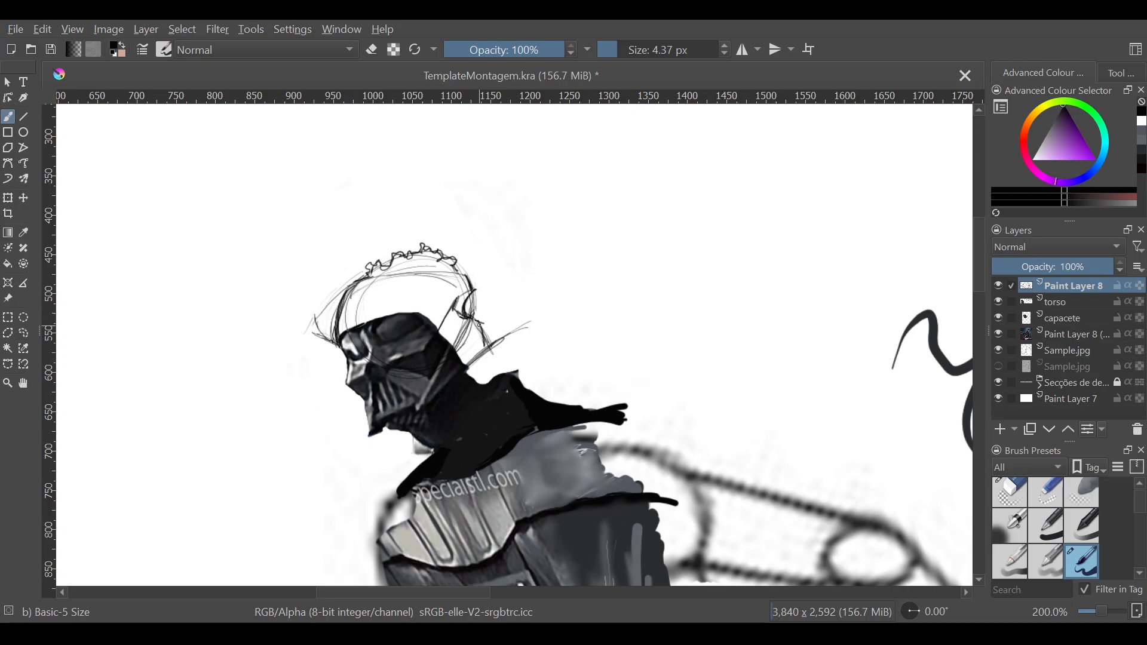
left_click_drag(489, 348, 478, 321)
Step: Fill the sketched head above and behind the mask with black, using a brush size of 69.38 px
left_click_drag(624, 49, 656, 49)
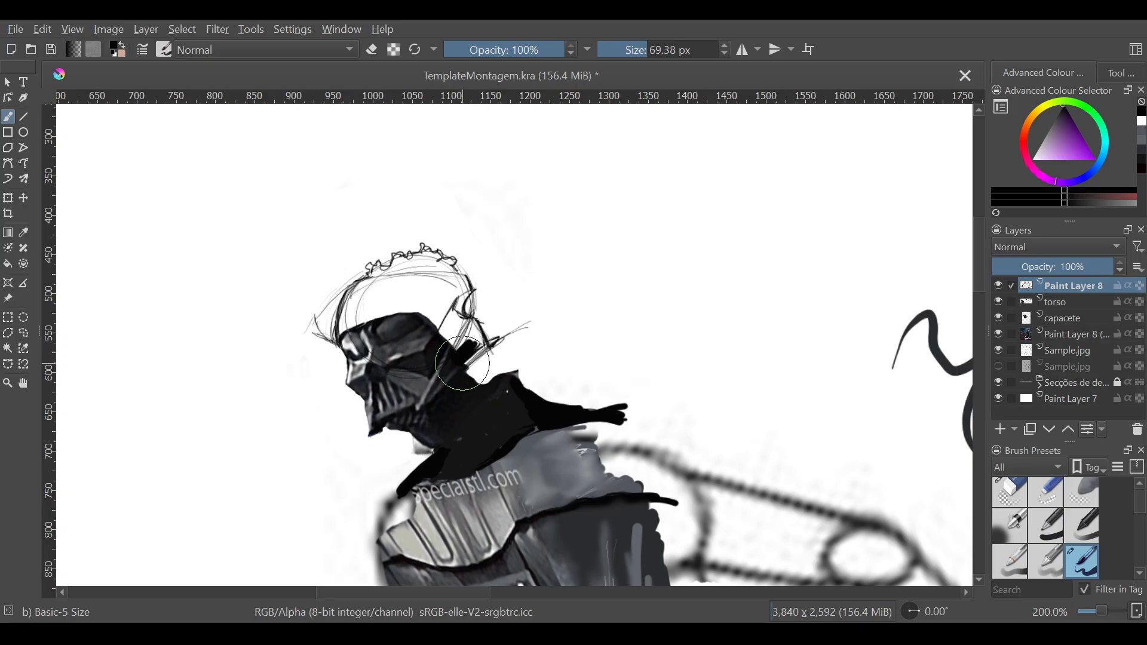
mouse_move(463, 363)
left_mouse_down()
mouse_move(494, 345)
mouse_move(468, 358)
mouse_move(476, 336)
mouse_move(455, 361)
mouse_move(469, 331)
mouse_move(450, 360)
mouse_move(467, 328)
mouse_move(454, 340)
mouse_move(453, 313)
mouse_move(441, 334)
mouse_move(467, 297)
mouse_move(463, 322)
mouse_move(462, 303)
mouse_move(473, 324)
mouse_move(435, 300)
mouse_move(448, 285)
mouse_move(412, 312)
mouse_move(423, 282)
mouse_move(344, 323)
mouse_move(370, 290)
mouse_move(380, 288)
mouse_move(368, 315)
mouse_move(436, 286)
mouse_move(394, 279)
mouse_move(456, 283)
left_mouse_up()
mouse_move(362, 299)
left_mouse_down()
mouse_move(366, 288)
mouse_move(334, 316)
mouse_move(355, 296)
left_mouse_up()
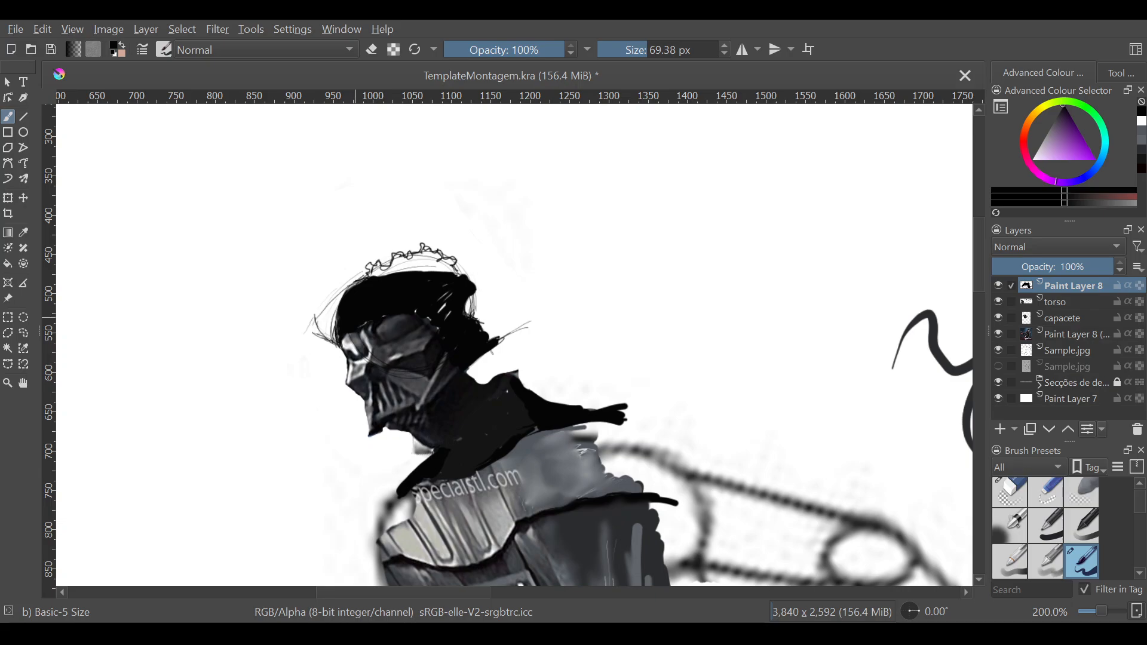
Step: Paint blue-grey shading over the black head, covering the forehead, crown and the edge behind the mask
left_click(1142, 139)
left_click(1142, 131)
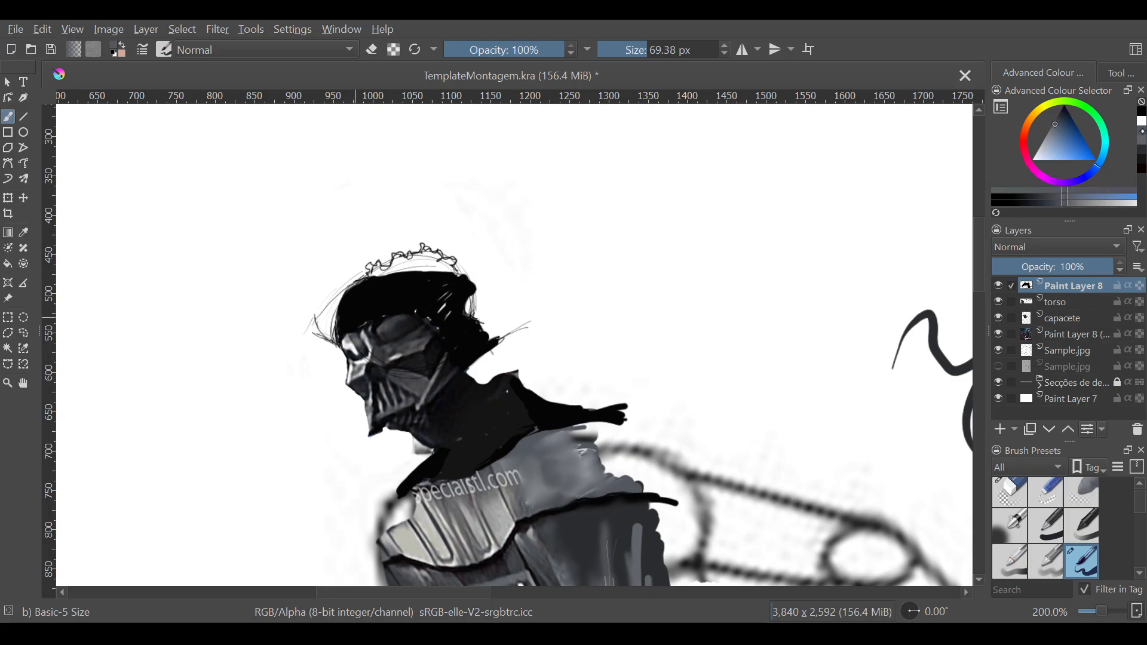
left_click(1143, 137)
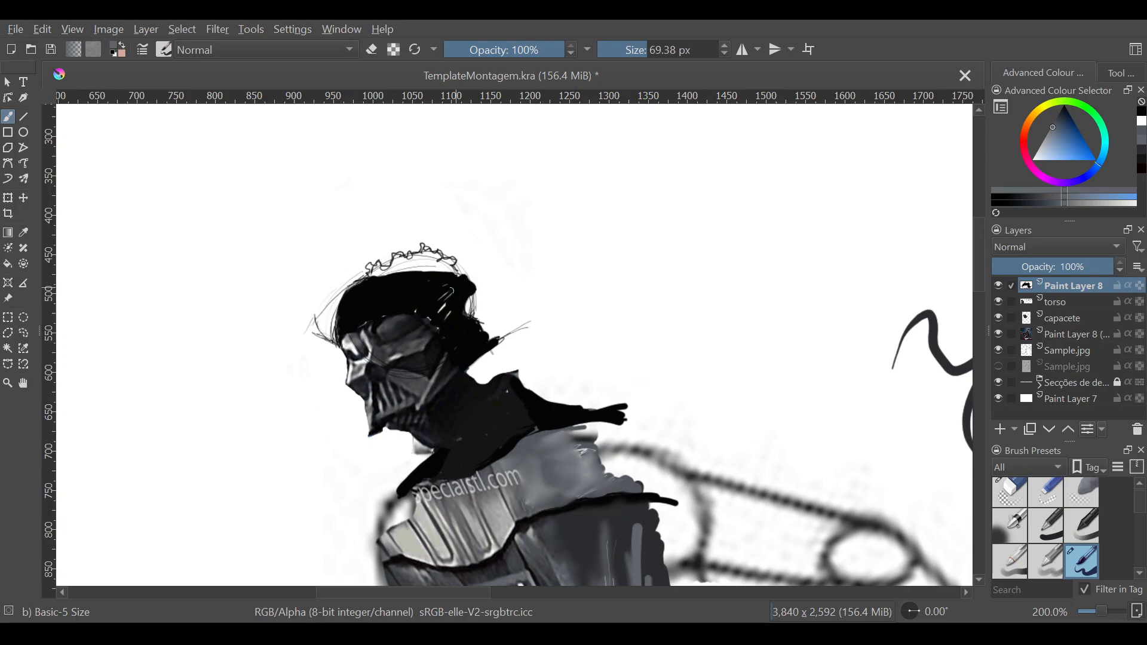
mouse_move(437, 305)
left_mouse_down()
mouse_move(457, 288)
mouse_move(442, 303)
mouse_move(342, 323)
left_mouse_up()
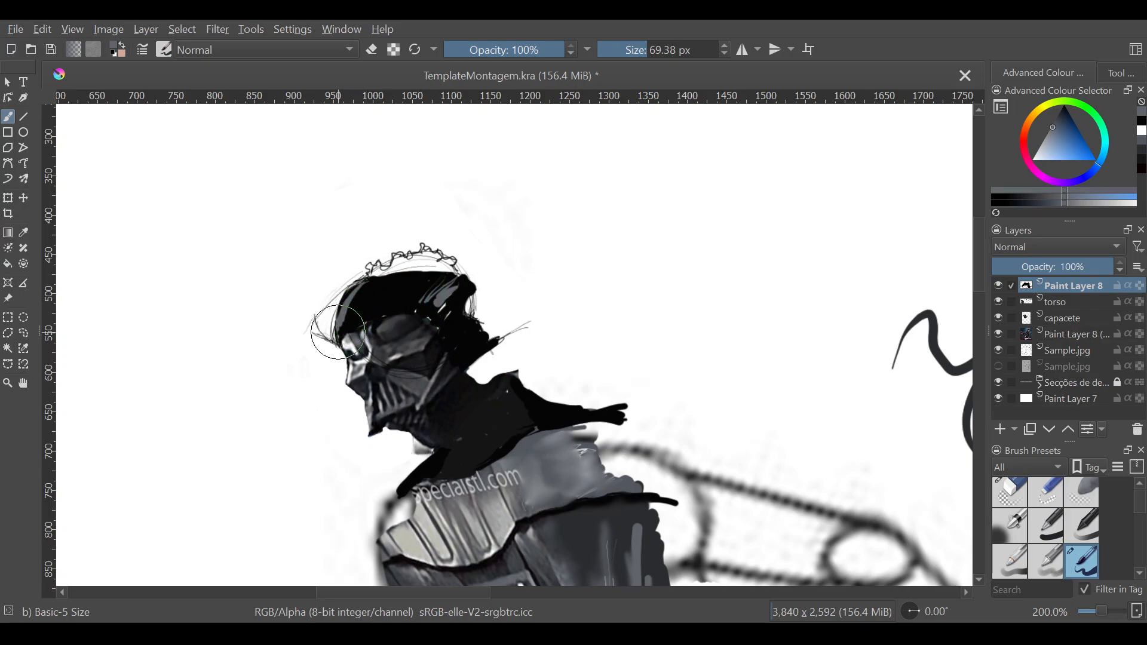
mouse_move(367, 286)
left_mouse_down()
mouse_move(357, 324)
mouse_move(343, 299)
mouse_move(359, 317)
mouse_move(335, 335)
mouse_move(392, 325)
mouse_move(364, 320)
mouse_move(394, 303)
mouse_move(418, 308)
mouse_move(430, 281)
mouse_move(394, 316)
mouse_move(382, 280)
mouse_move(422, 281)
mouse_move(410, 288)
mouse_move(419, 270)
mouse_move(396, 287)
mouse_move(426, 270)
mouse_move(384, 281)
mouse_move(419, 269)
mouse_move(407, 301)
mouse_move(433, 275)
mouse_move(443, 287)
mouse_move(430, 311)
mouse_move(419, 281)
mouse_move(424, 316)
mouse_move(406, 303)
mouse_move(442, 322)
mouse_move(472, 365)
mouse_move(445, 363)
mouse_move(472, 334)
mouse_move(442, 376)
mouse_move(466, 322)
mouse_move(463, 351)
mouse_move(484, 337)
mouse_move(454, 376)
mouse_move(490, 334)
mouse_move(496, 342)
mouse_move(475, 335)
mouse_move(463, 349)
mouse_move(478, 310)
mouse_move(483, 324)
mouse_move(472, 344)
mouse_move(460, 316)
mouse_move(475, 287)
mouse_move(468, 296)
mouse_move(448, 269)
mouse_move(456, 328)
mouse_move(430, 334)
mouse_move(478, 287)
mouse_move(445, 269)
mouse_move(405, 309)
mouse_move(386, 283)
left_mouse_up()
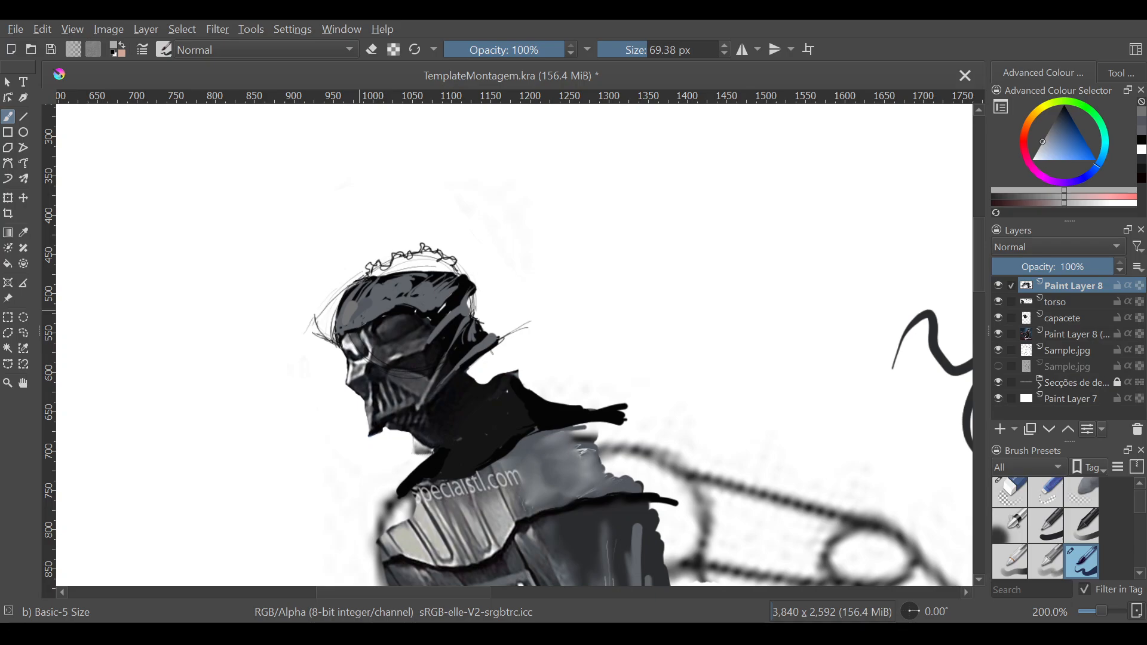
Step: Reduce the brush size to 3.29 px and trace the brow ridge above the mask's eyes in light grey
key("bracketleft")
key("bracketleft")
key("bracketleft")
key("bracketleft")
key("bracketleft")
key("bracketleft")
key("bracketleft")
key("bracketleft")
key("bracketleft")
key("bracketleft")
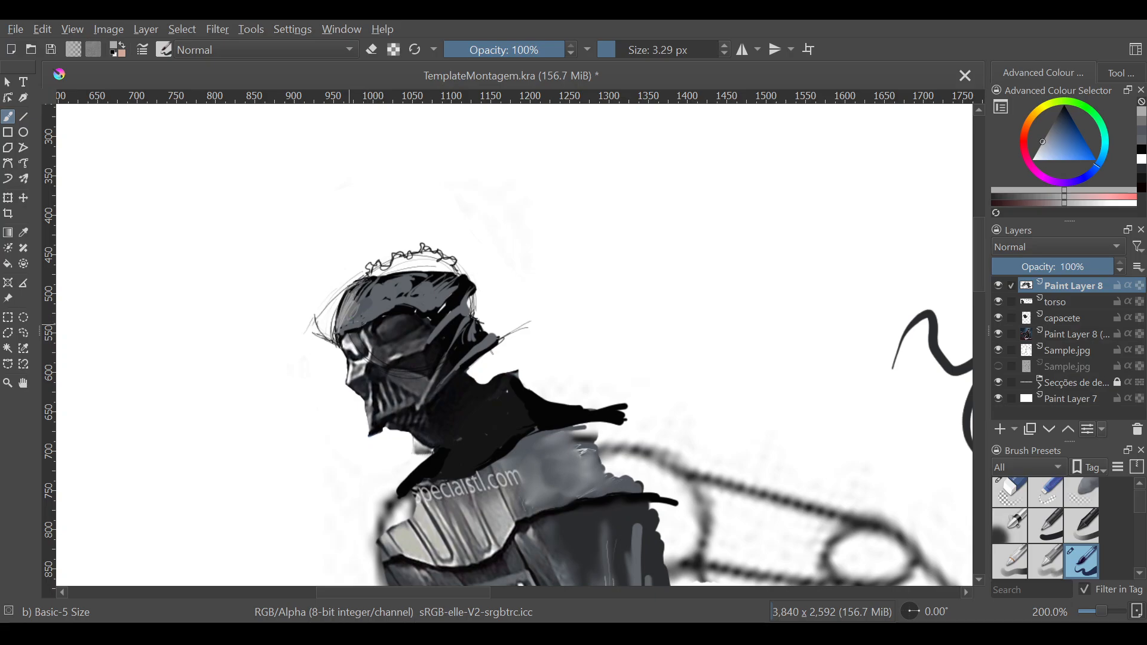
left_click_drag(350, 325, 339, 328)
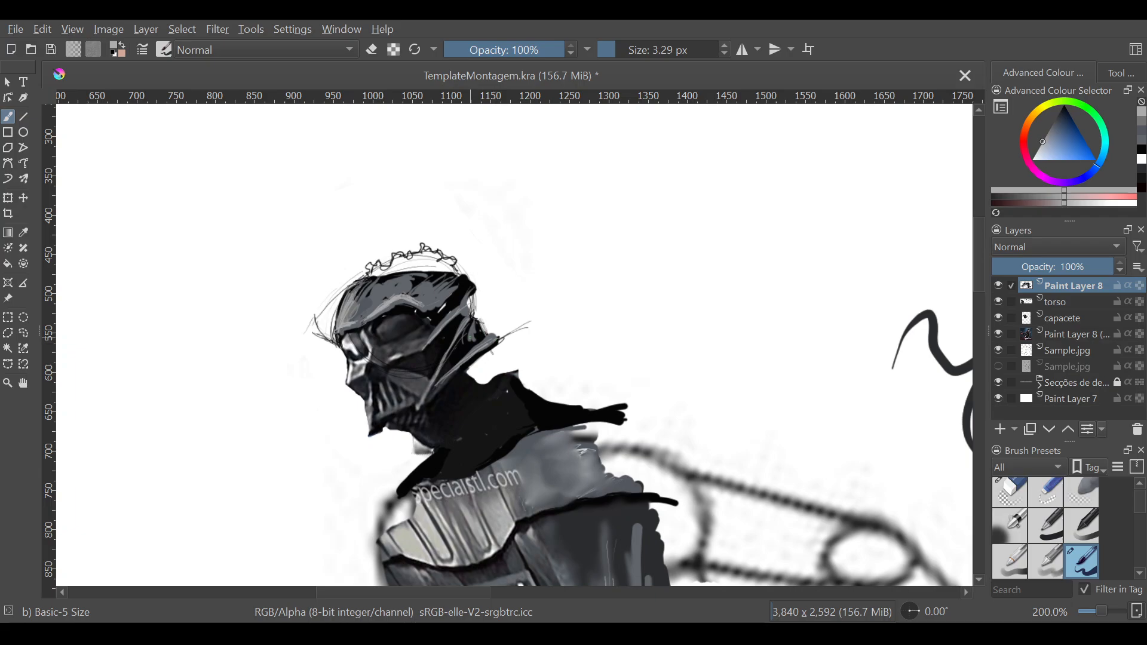
Step: Add fine grey strokes across the back of the crown and white highlights along the brow ridge and rear edge
mouse_move(458, 284)
left_mouse_down()
mouse_move(440, 295)
mouse_move(397, 281)
left_mouse_up()
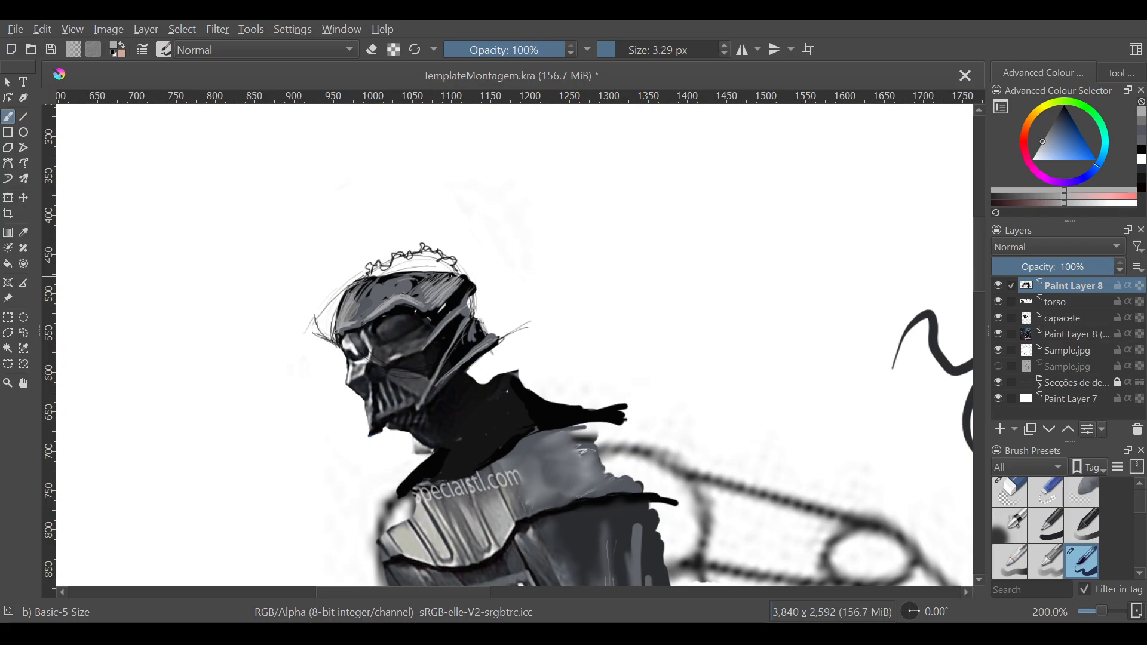
mouse_move(428, 278)
left_mouse_down()
mouse_move(457, 274)
mouse_move(433, 278)
left_mouse_up()
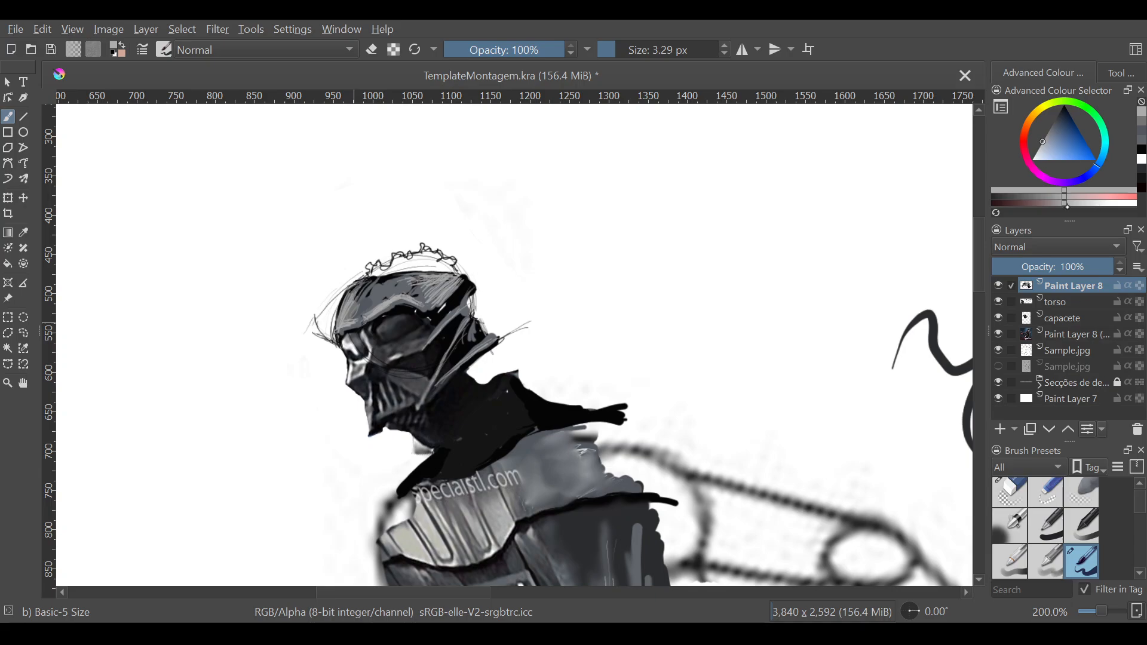
left_click(1135, 203)
left_click_drag(375, 313, 378, 308)
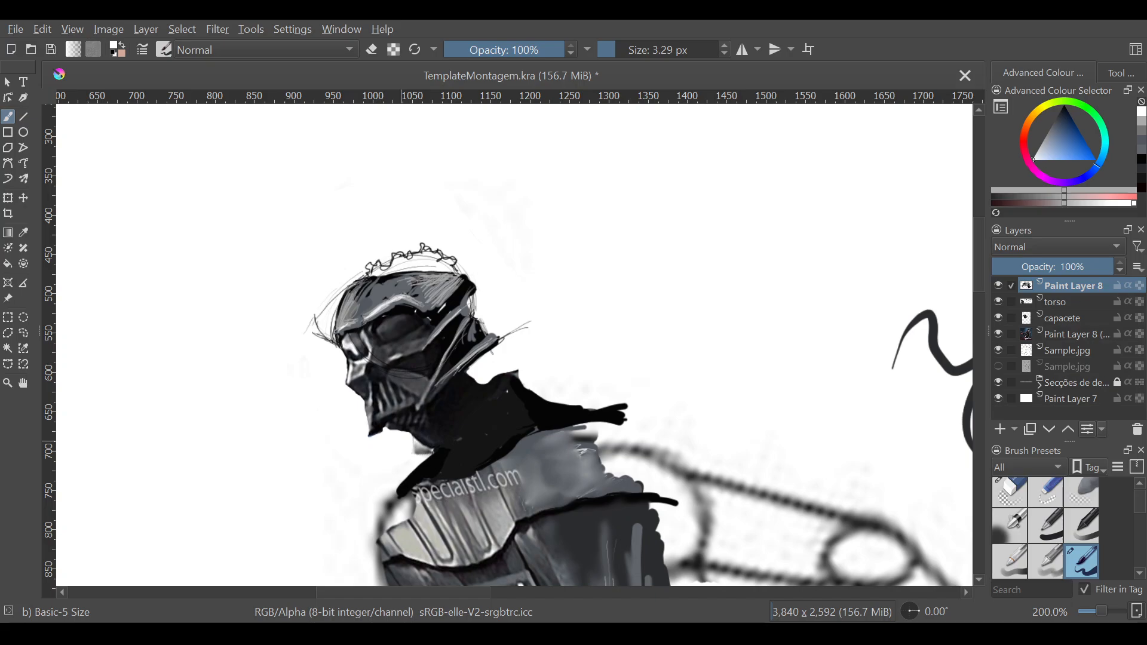
Step: Fill the curly-edged area on top of the head with pink and shade its folds in deeper red tones
left_click(1115, 197)
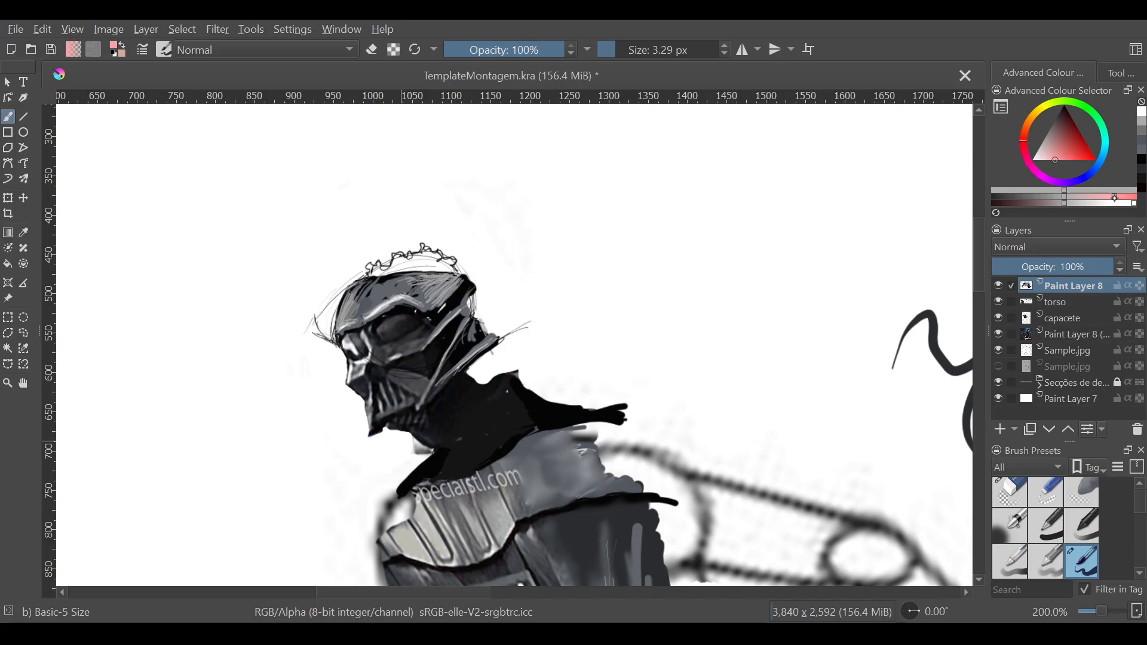
left_click_drag(418, 262, 449, 267)
mouse_move(422, 263)
left_mouse_down()
mouse_move(392, 265)
mouse_move(406, 272)
mouse_move(403, 262)
left_mouse_up()
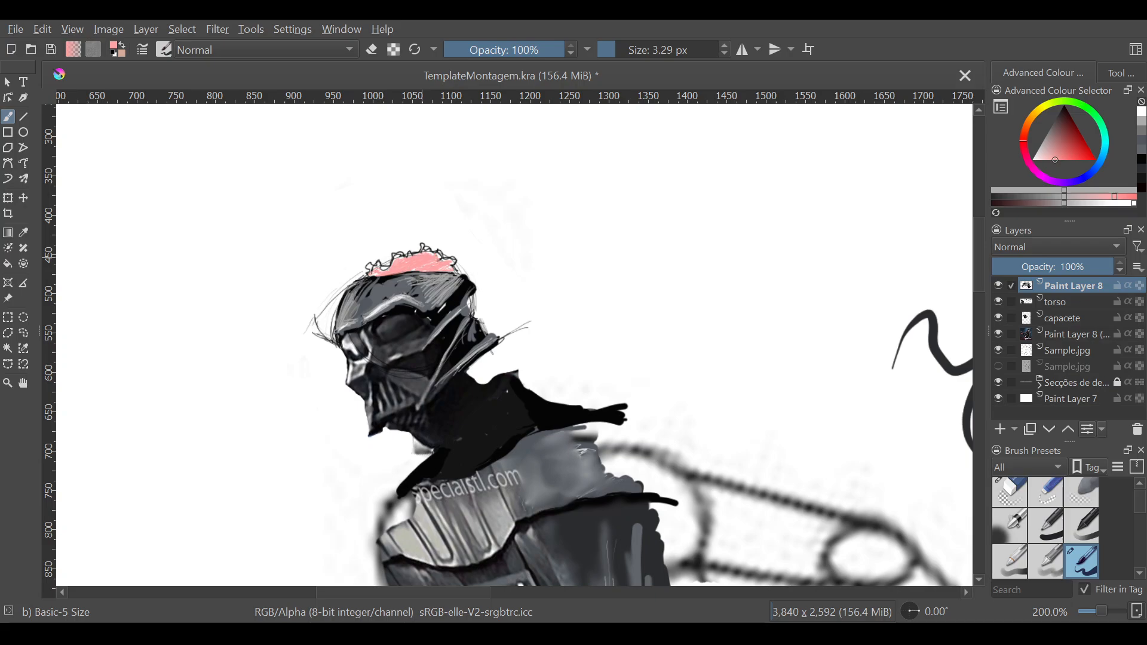
left_click(1067, 159)
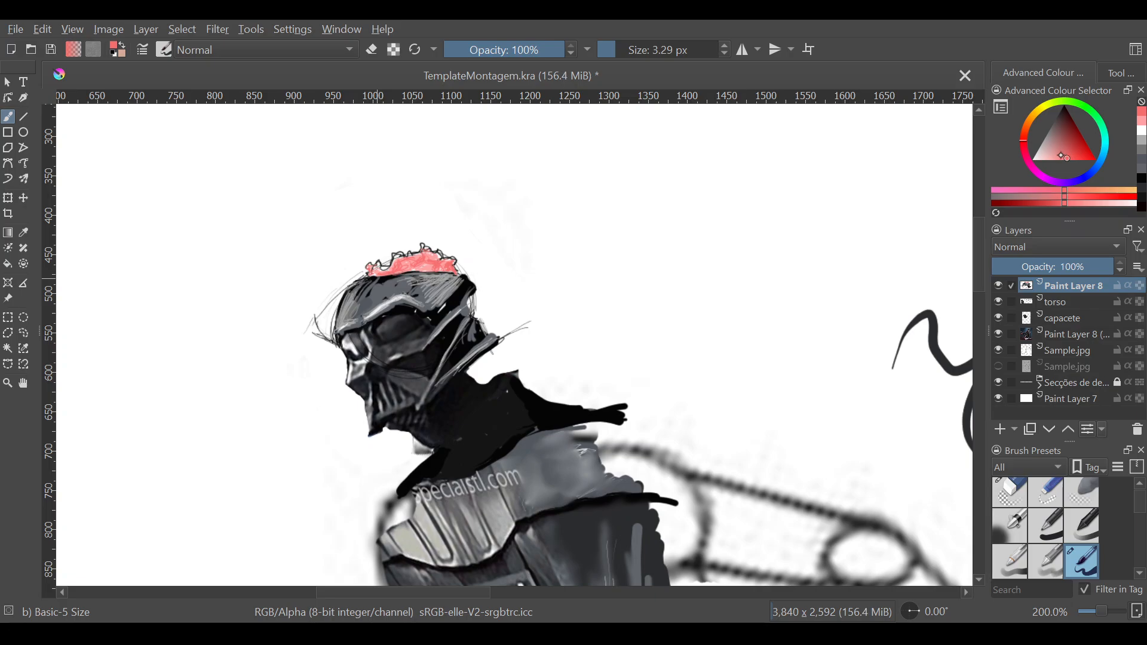
left_click(1067, 135)
left_click_drag(1067, 135, 1065, 136)
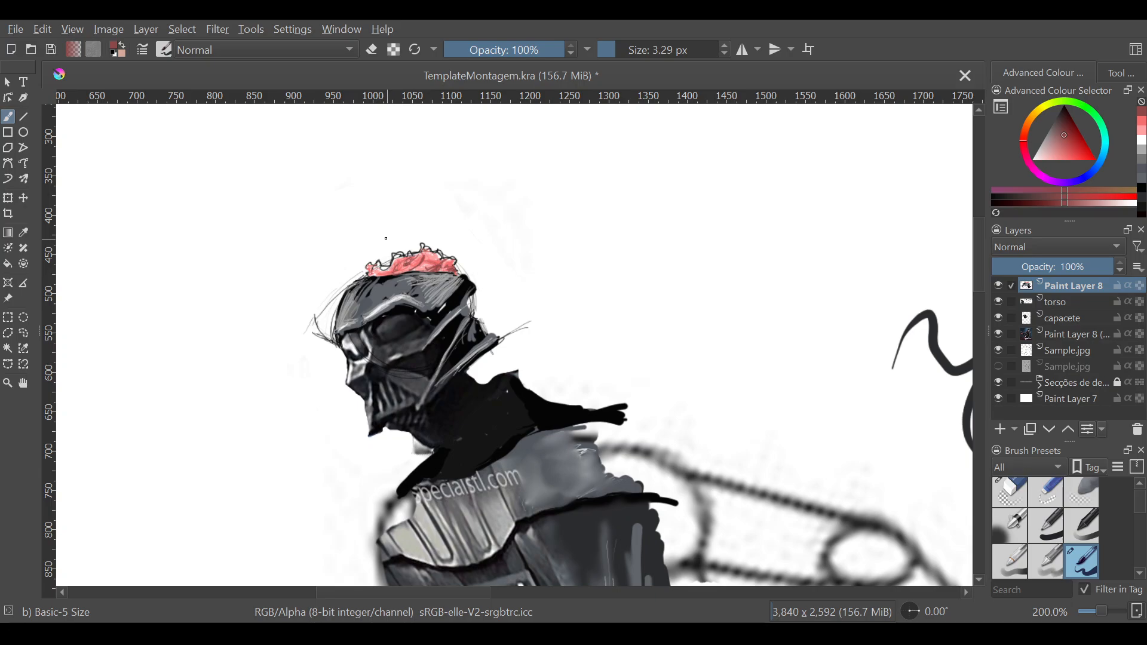
Step: Sketch small red splatters around the exposed crown and tint the mask's eyes red
mouse_move(373, 227)
left_mouse_down()
mouse_move(353, 240)
mouse_move(376, 239)
left_mouse_up()
mouse_move(465, 236)
left_mouse_down()
mouse_move(459, 221)
mouse_move(489, 267)
left_mouse_up()
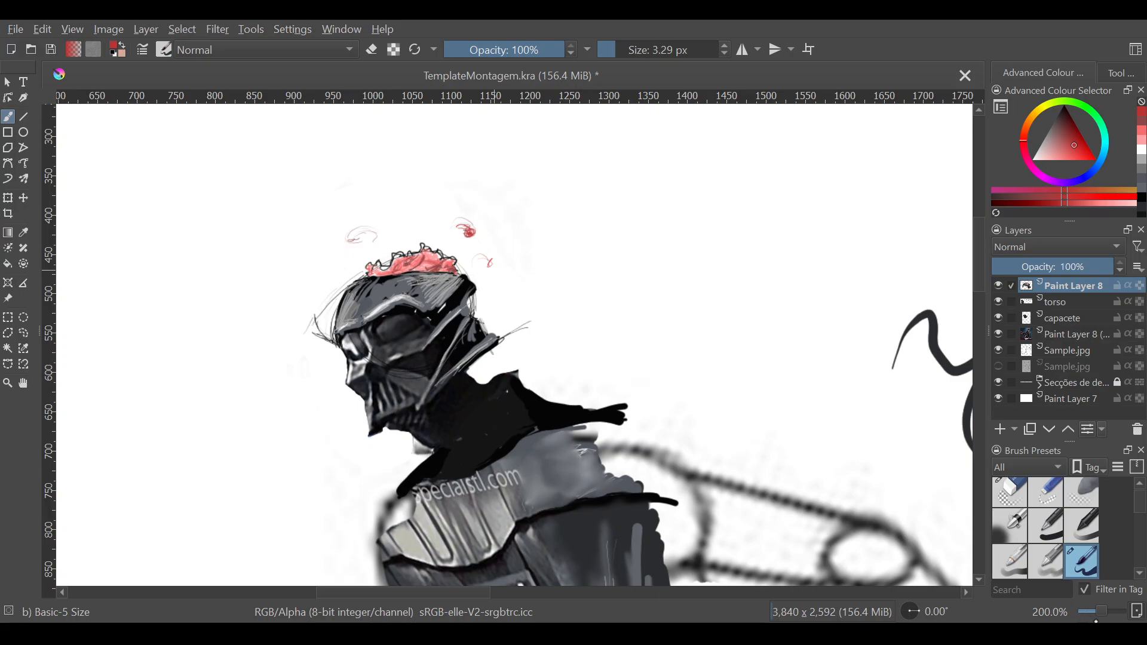
left_click_drag(1098, 612, 1099, 611)
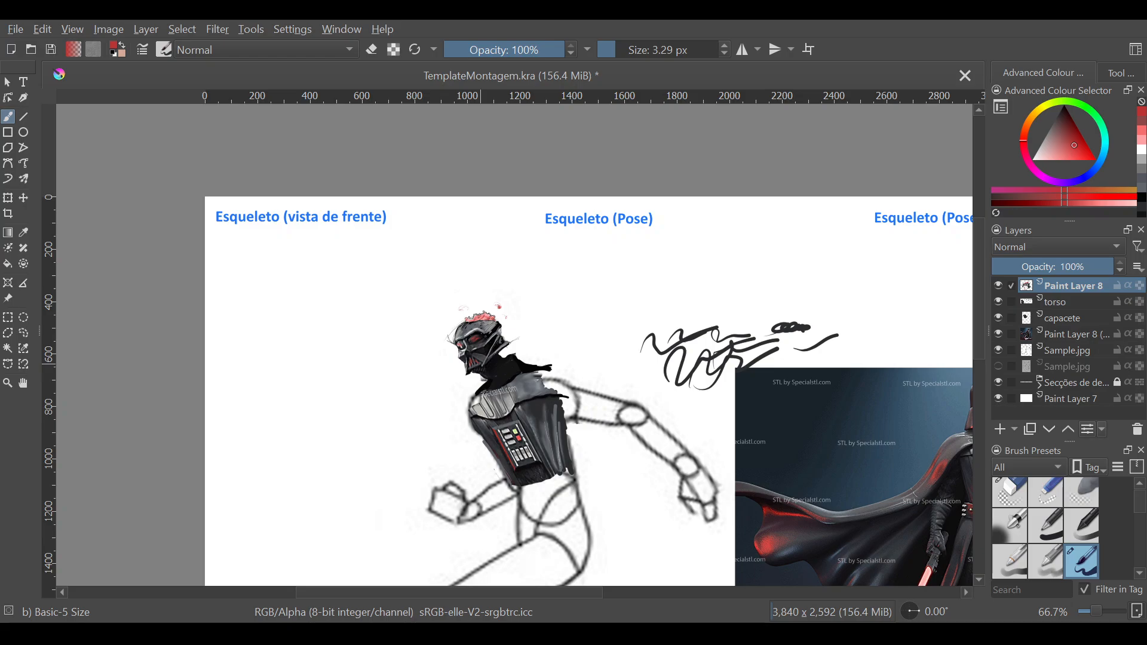
Step: Examine the whole montaged figure beside the Darth Vader reference image
left_click(22, 383)
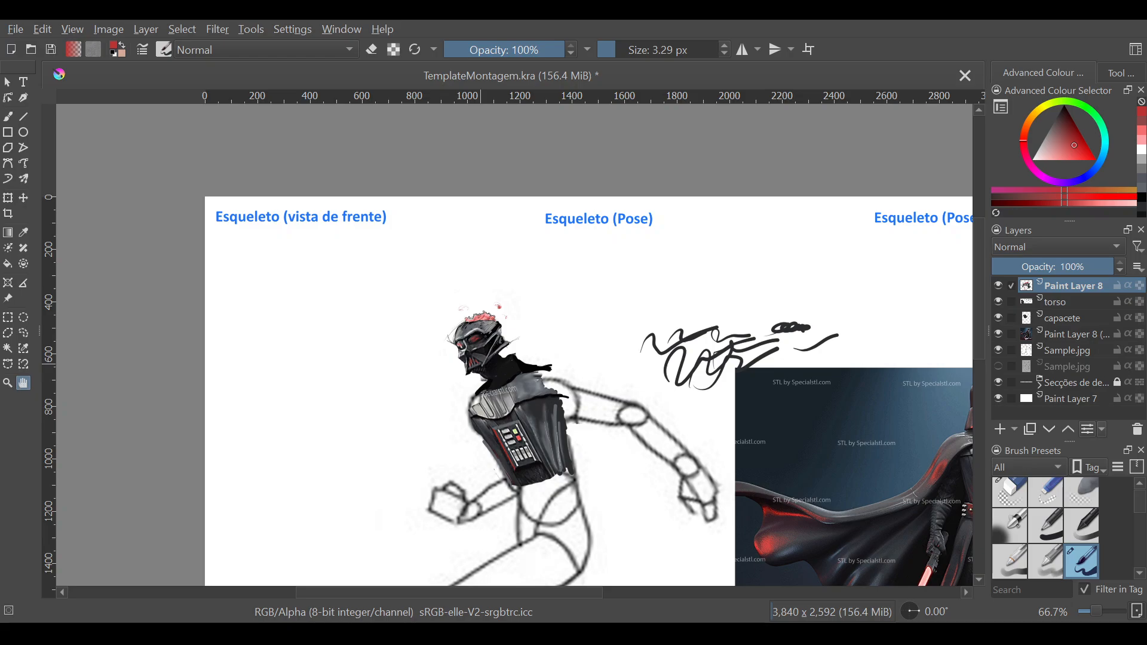
left_click_drag(501, 456, 346, 297)
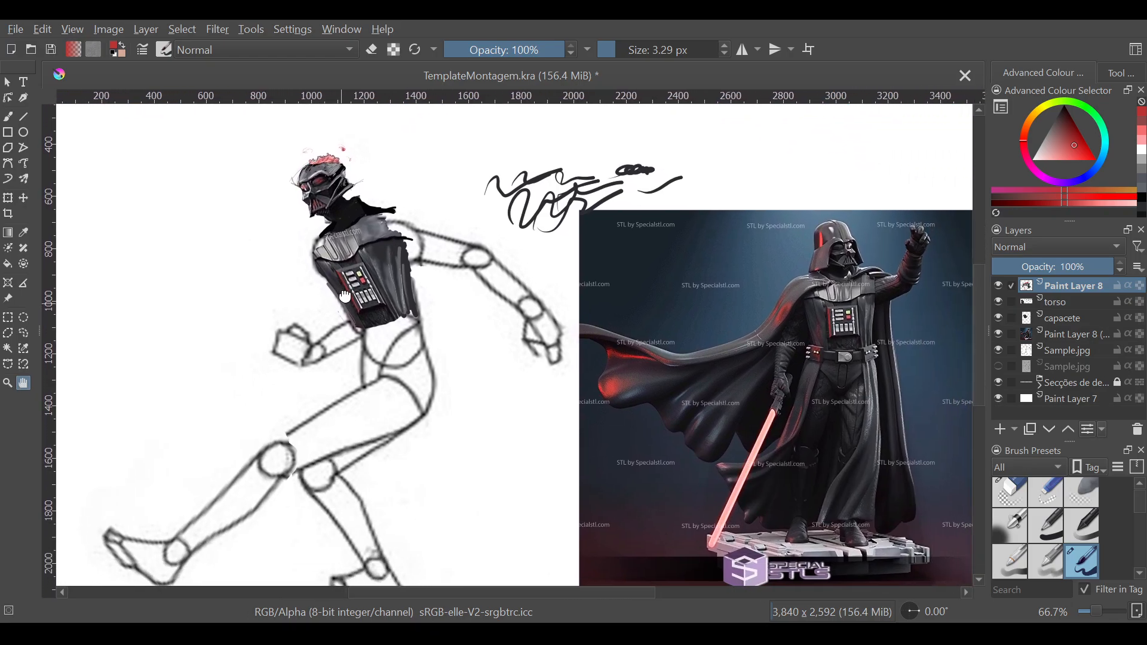
key("plus")
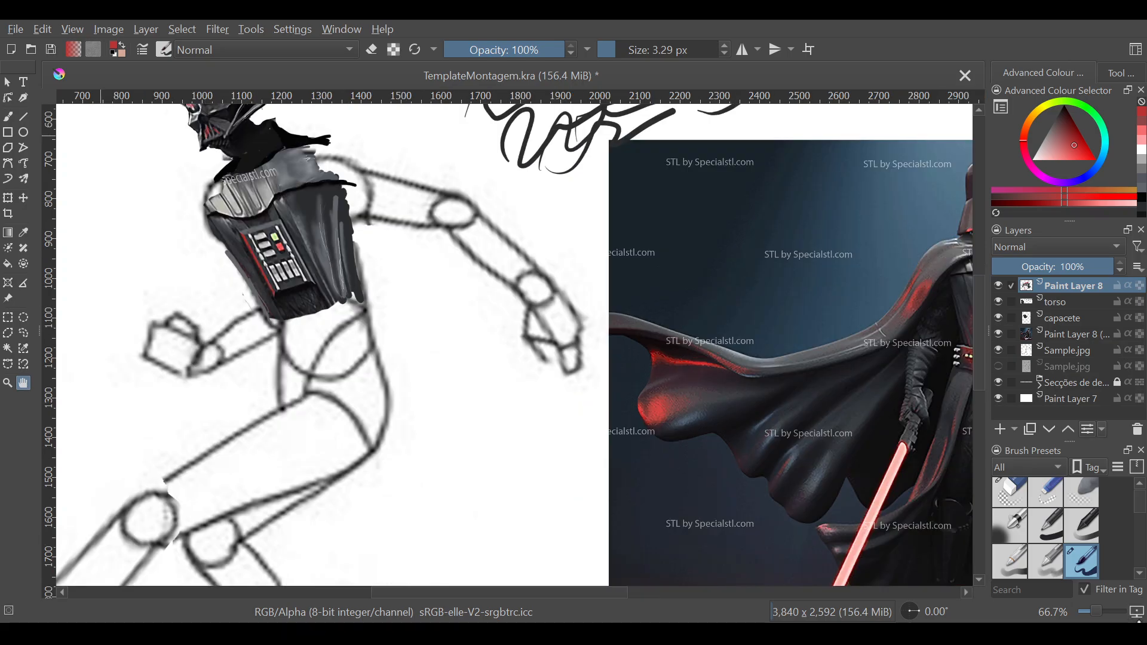
key("minus")
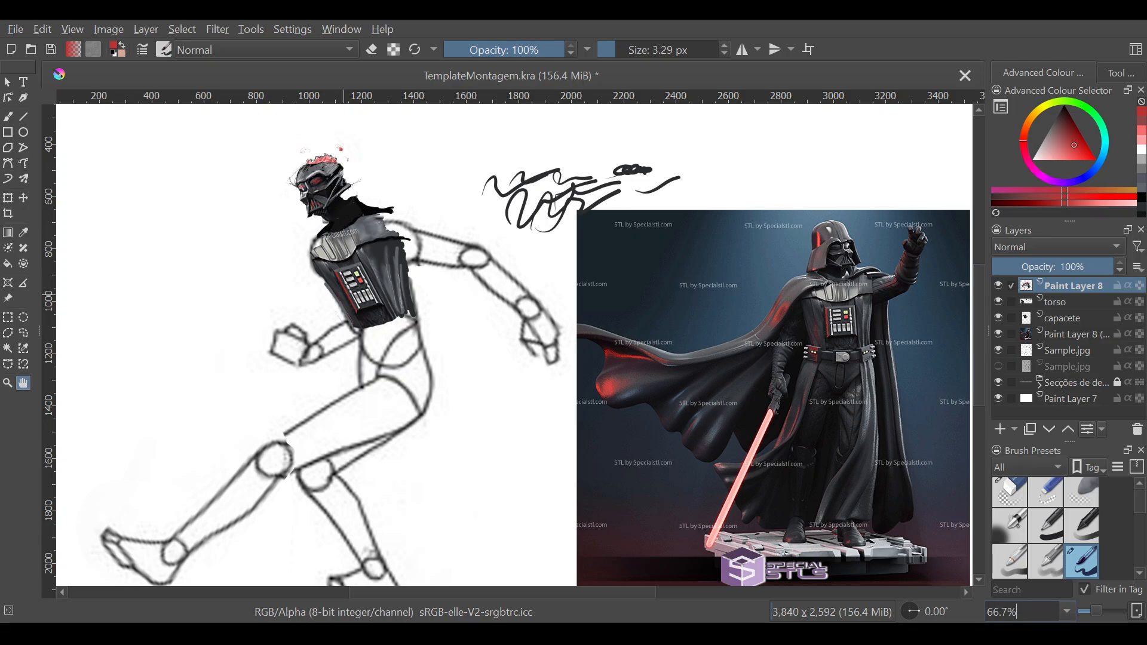
key("2")
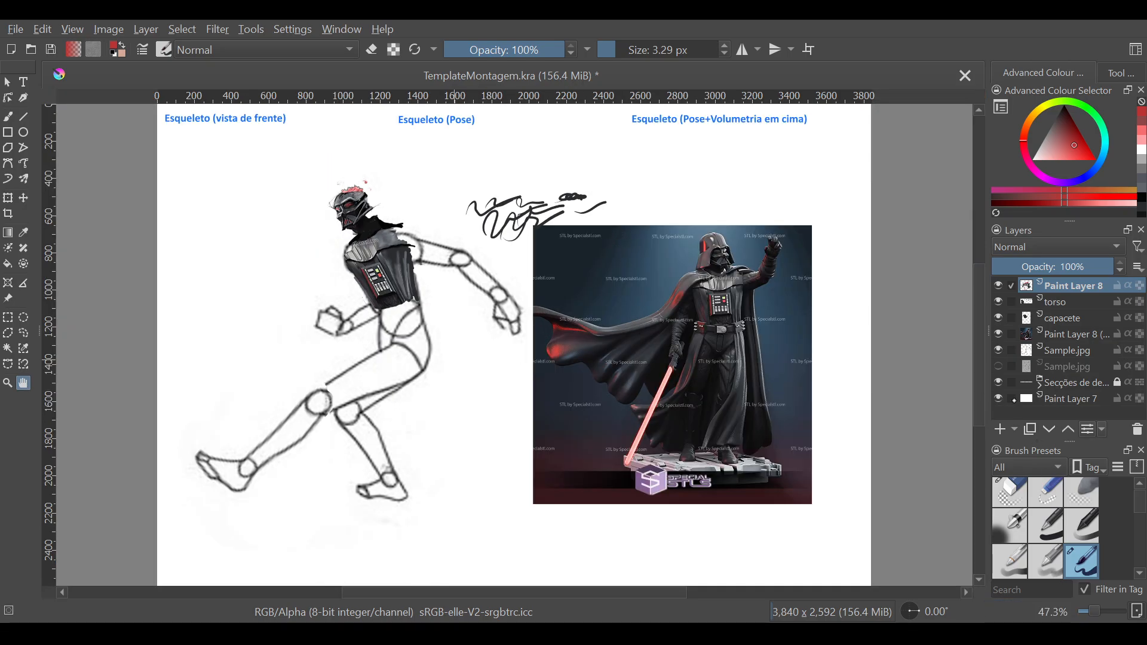